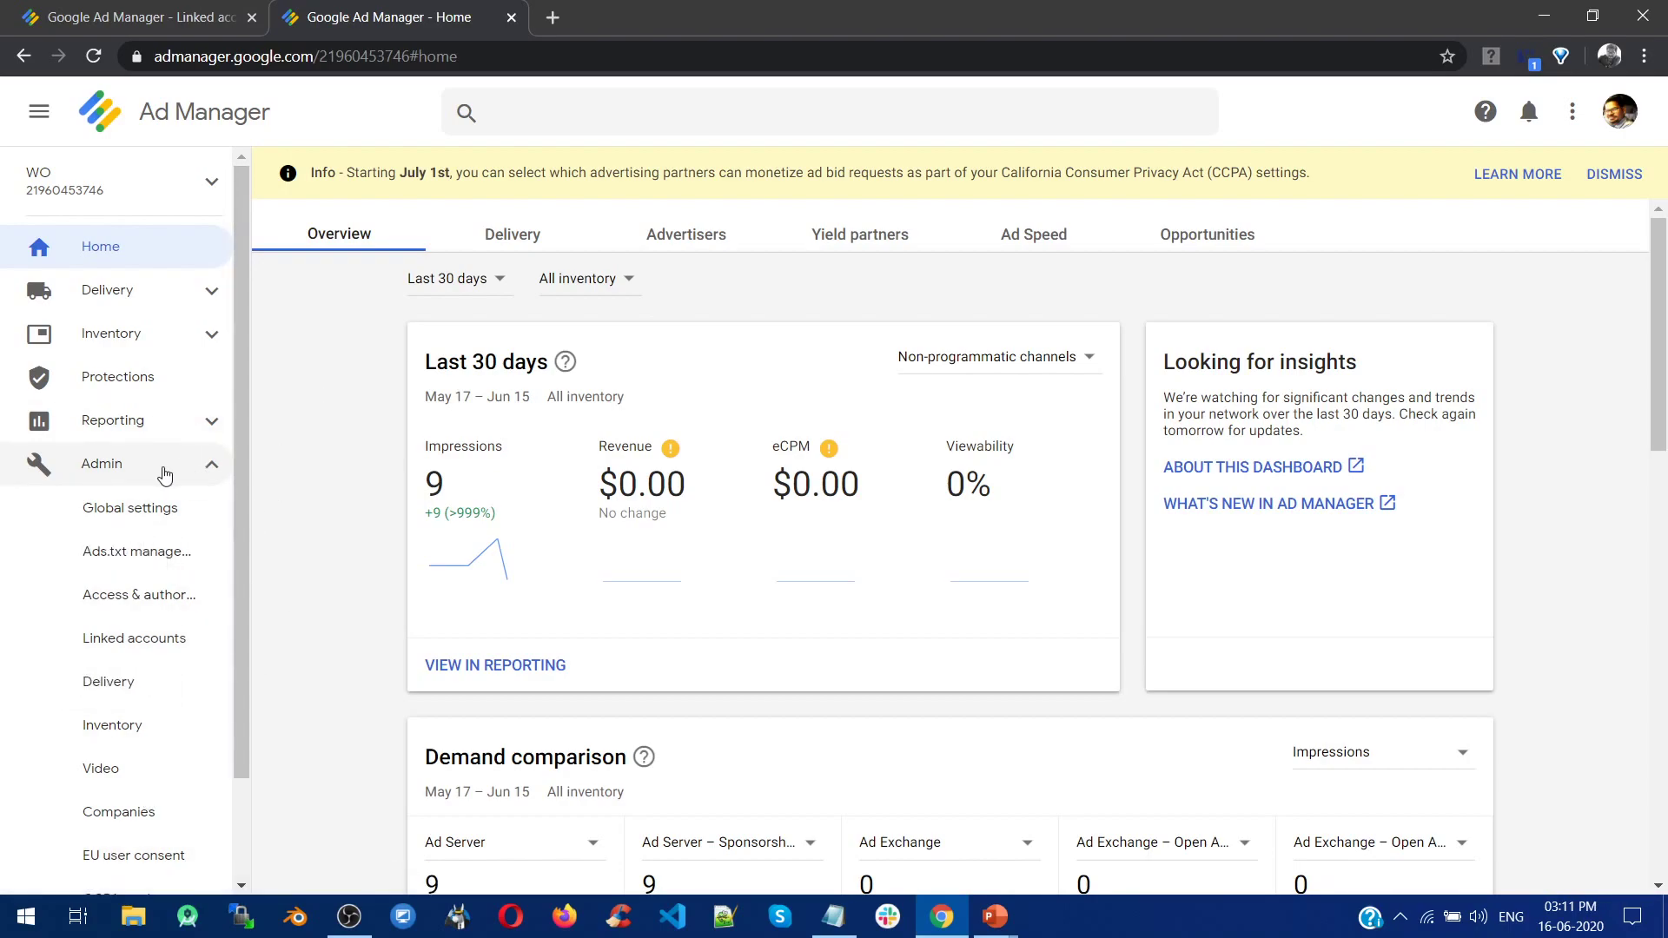
# Open the linked accounts page and examine the blank new AdSense link form, closing it without saving.
pyautogui.click(159, 647)
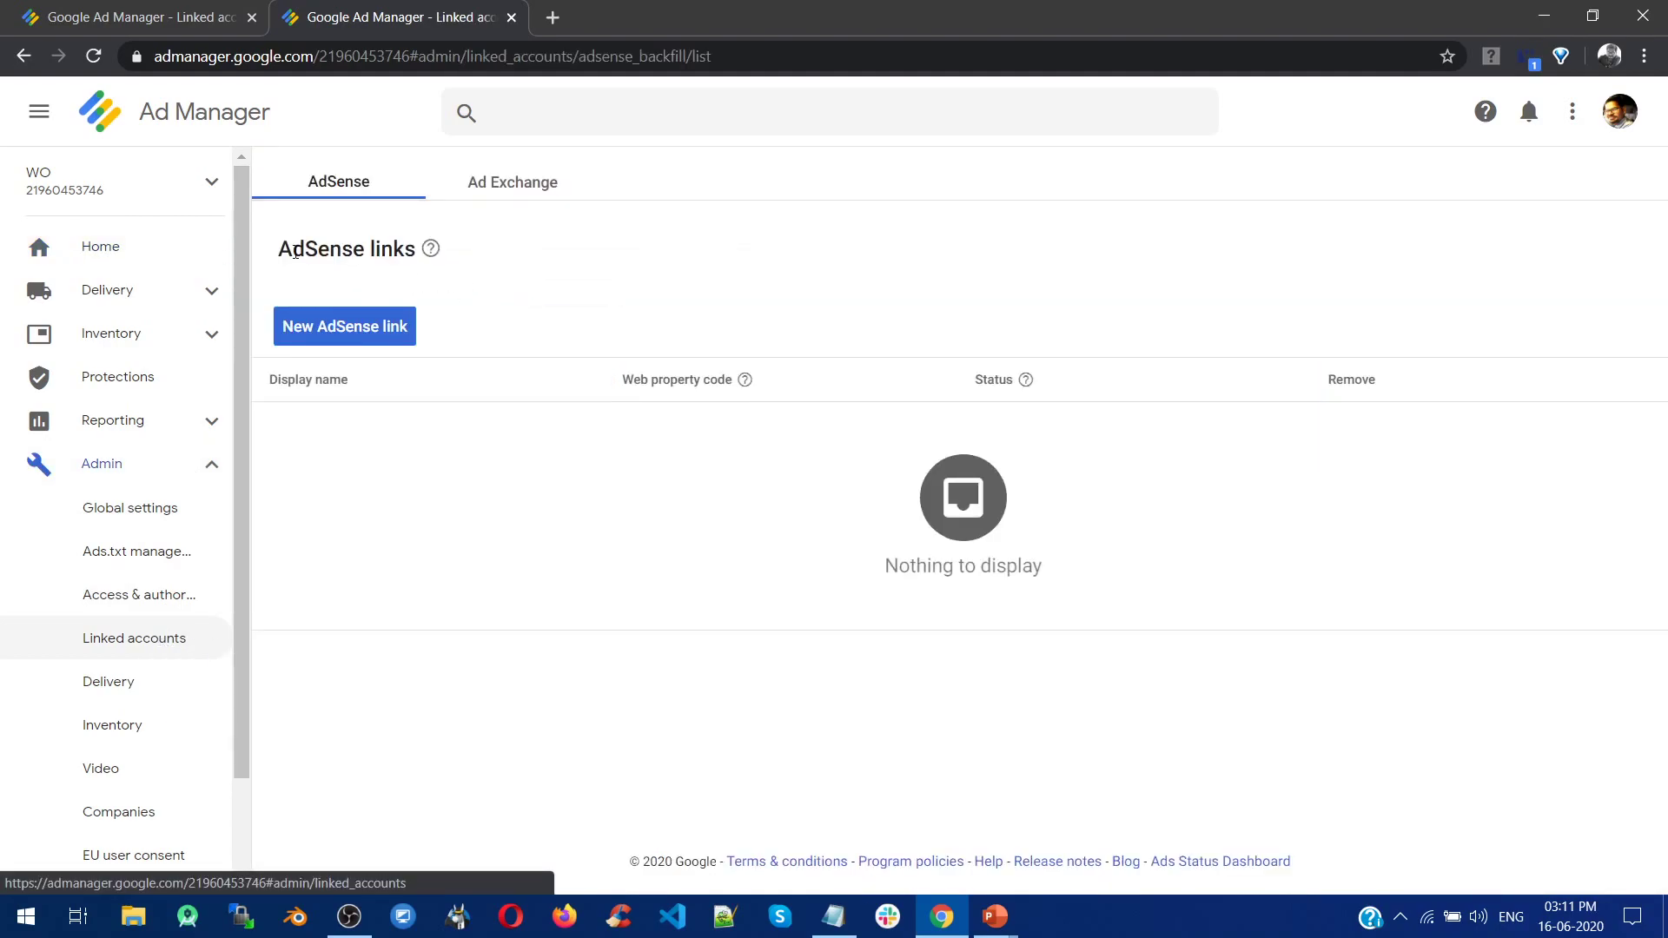
pyautogui.moveTo(283, 243); pyautogui.dragTo(406, 249)
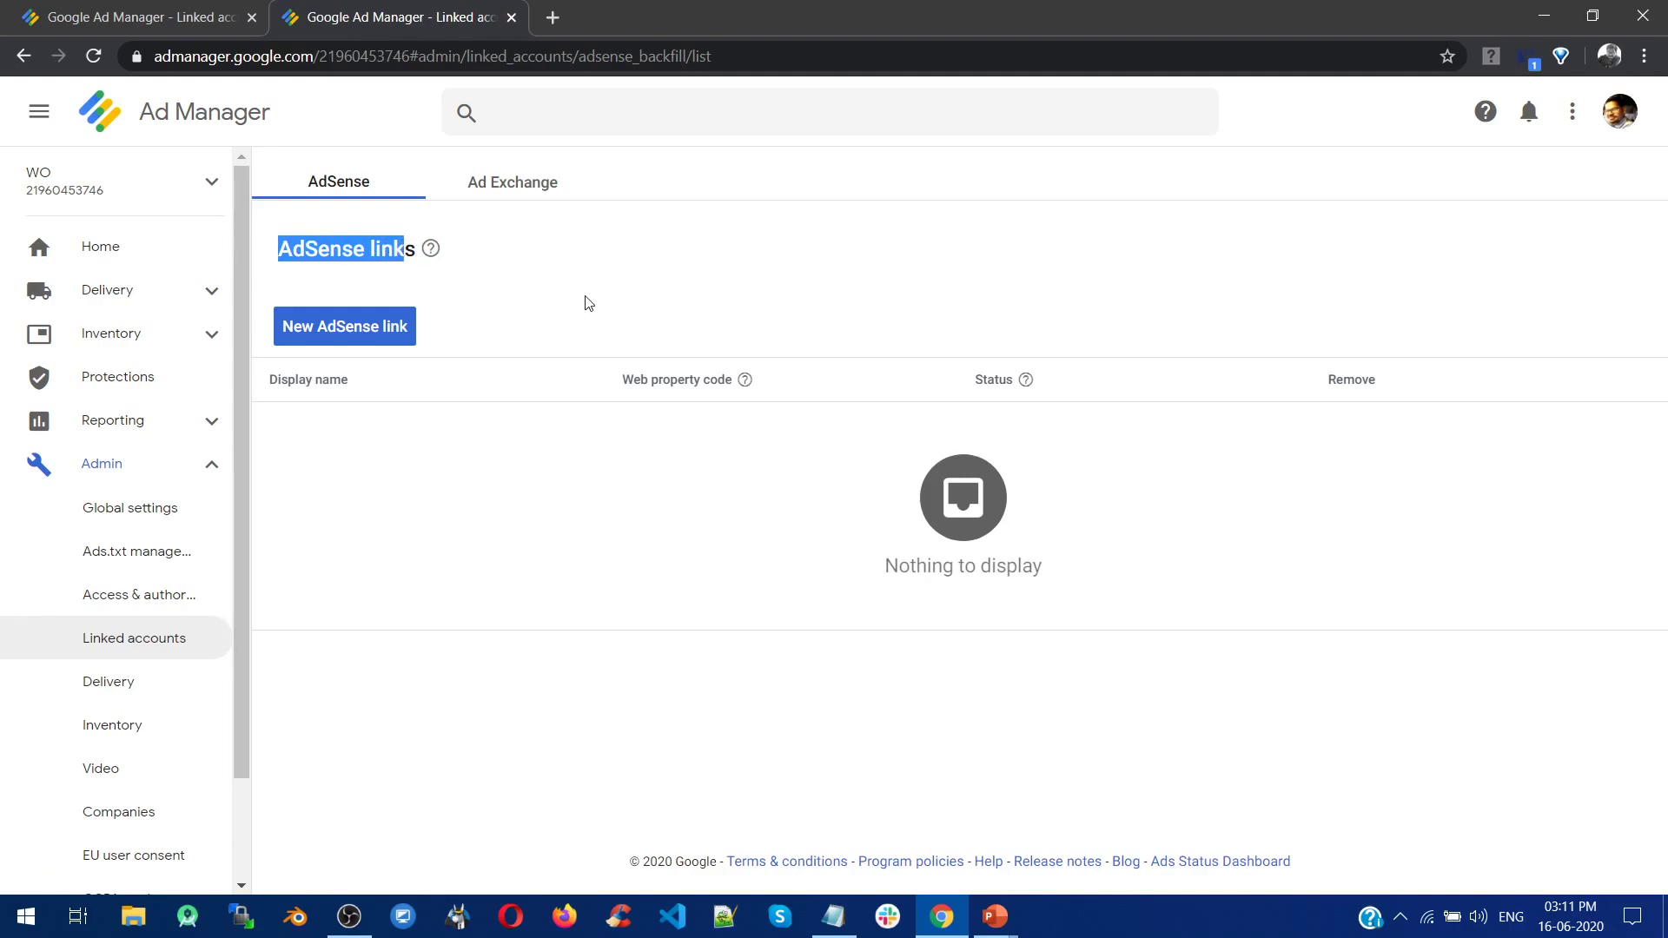
pyautogui.click(348, 252)
pyautogui.click(369, 330)
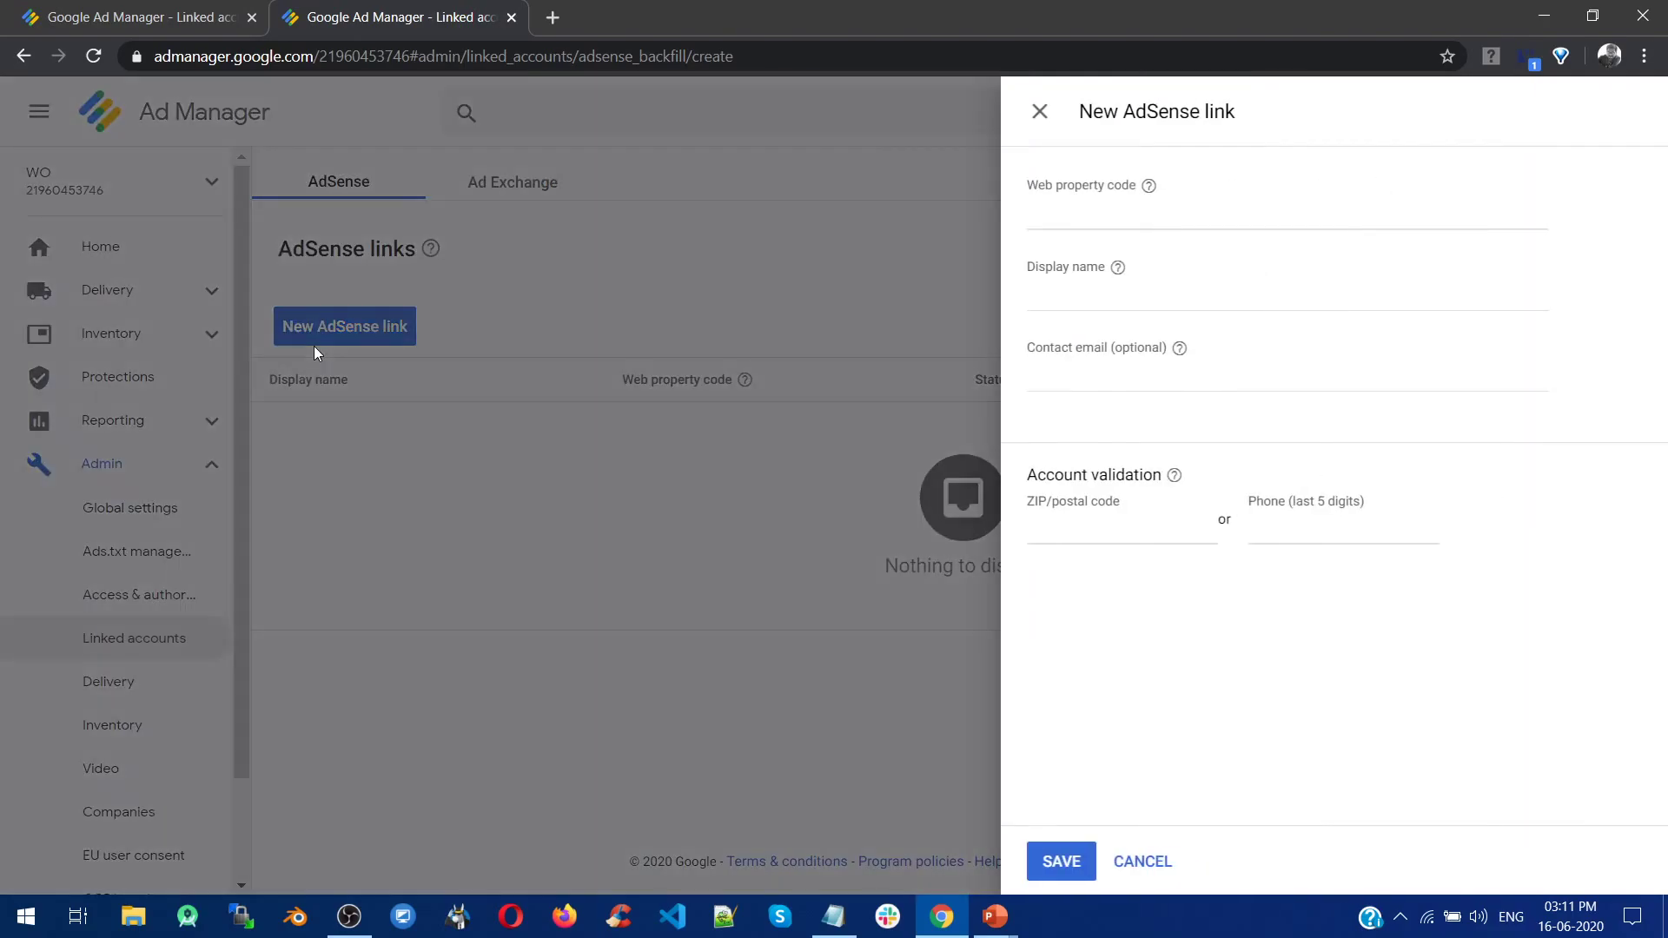
pyautogui.click(1086, 216)
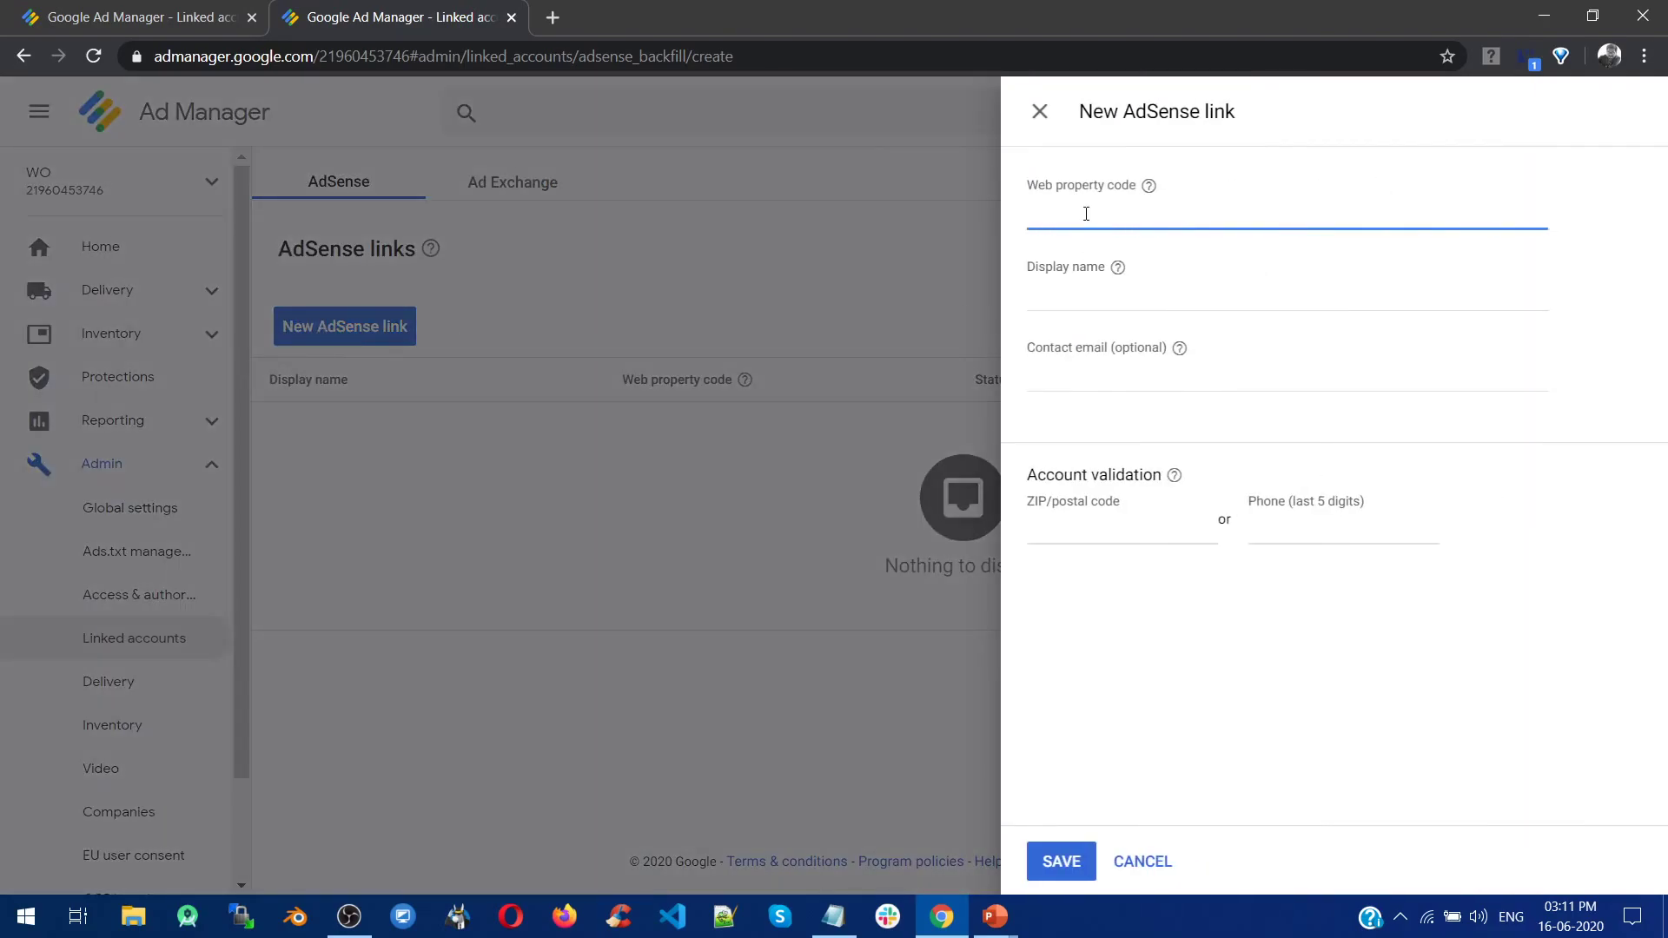
pyautogui.click(1092, 287)
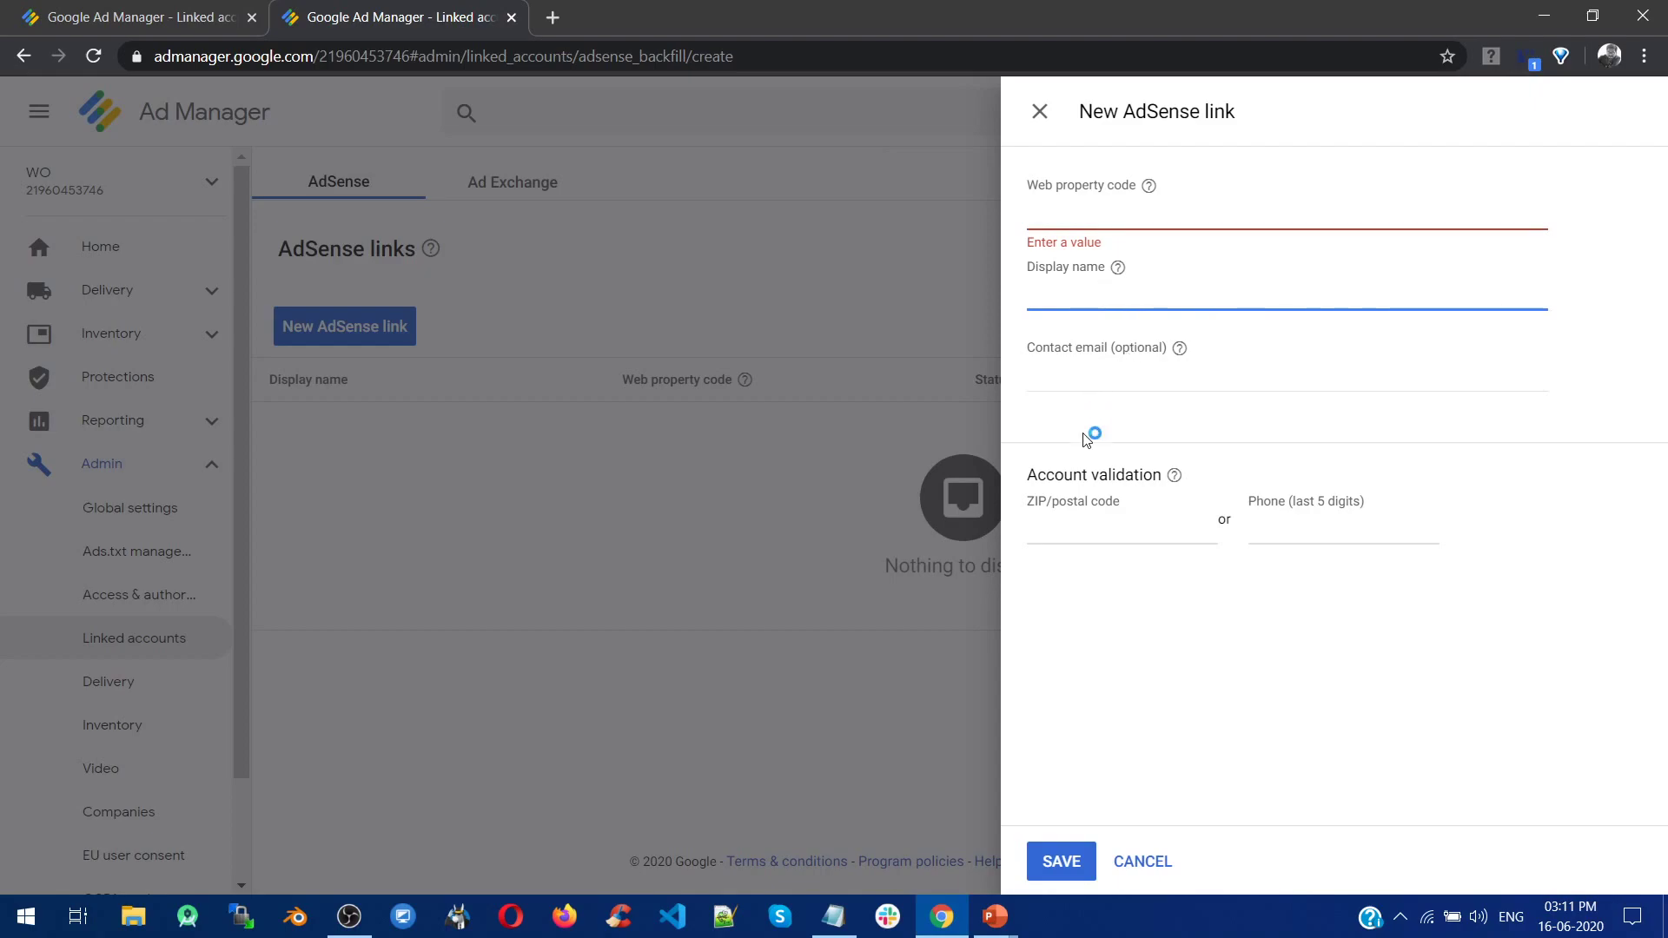
pyautogui.click(1038, 116)
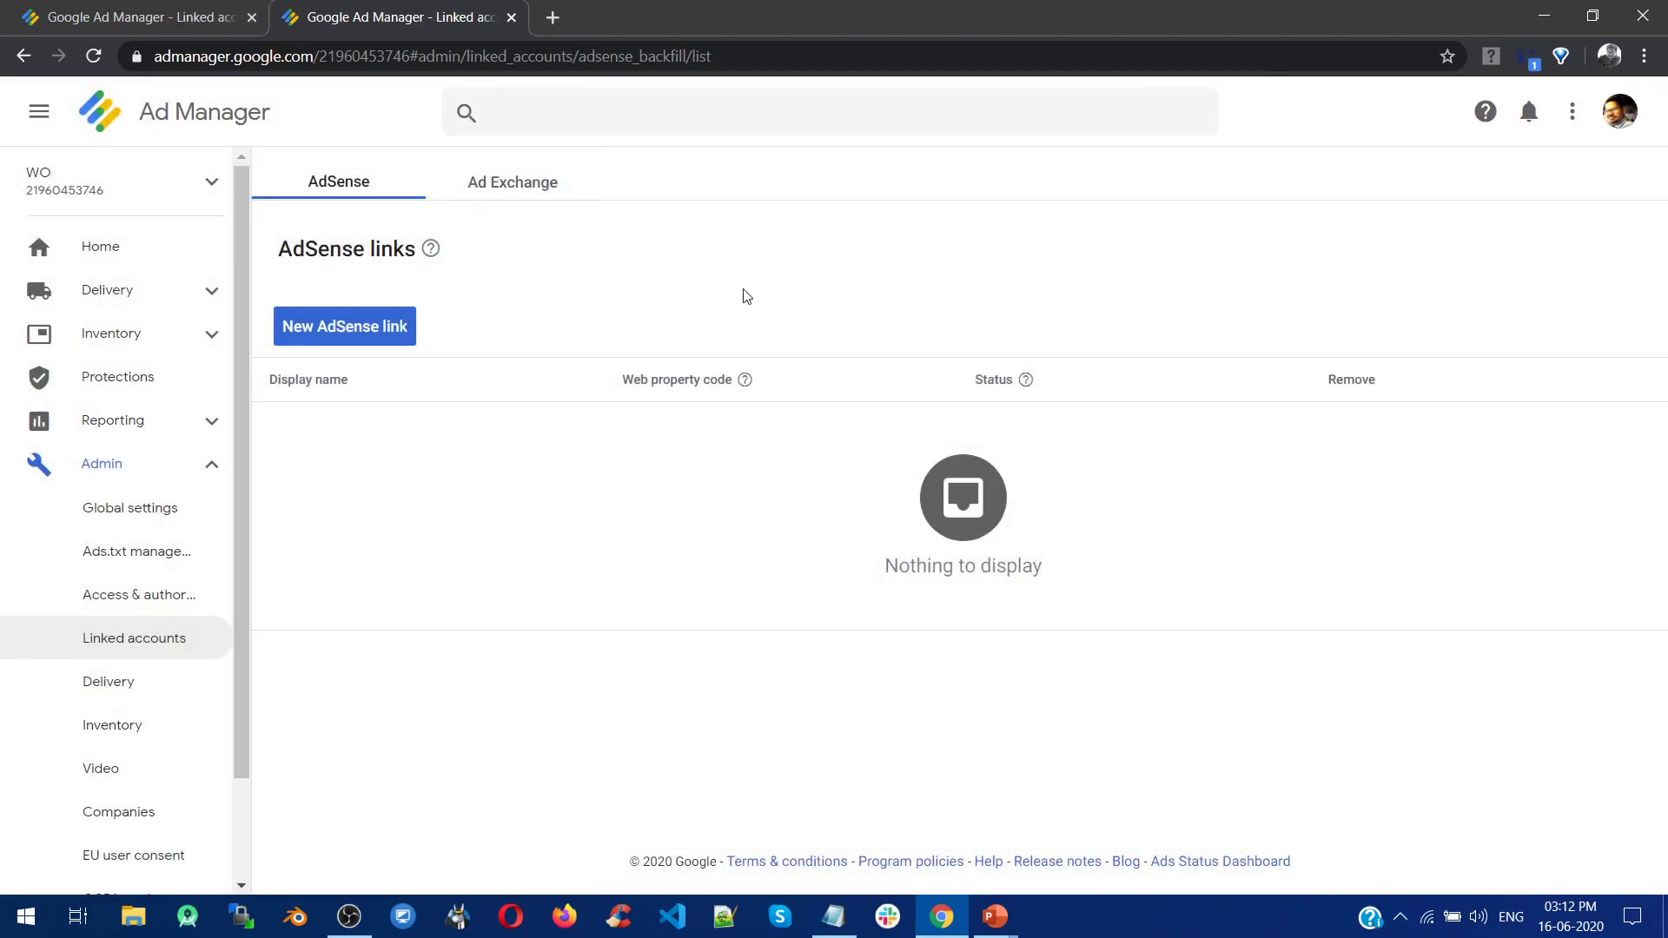
# Switch to the Ad Exchange links and examine the fields of the new Ad Exchange link form, closing it without saving.
pyautogui.click(486, 177)
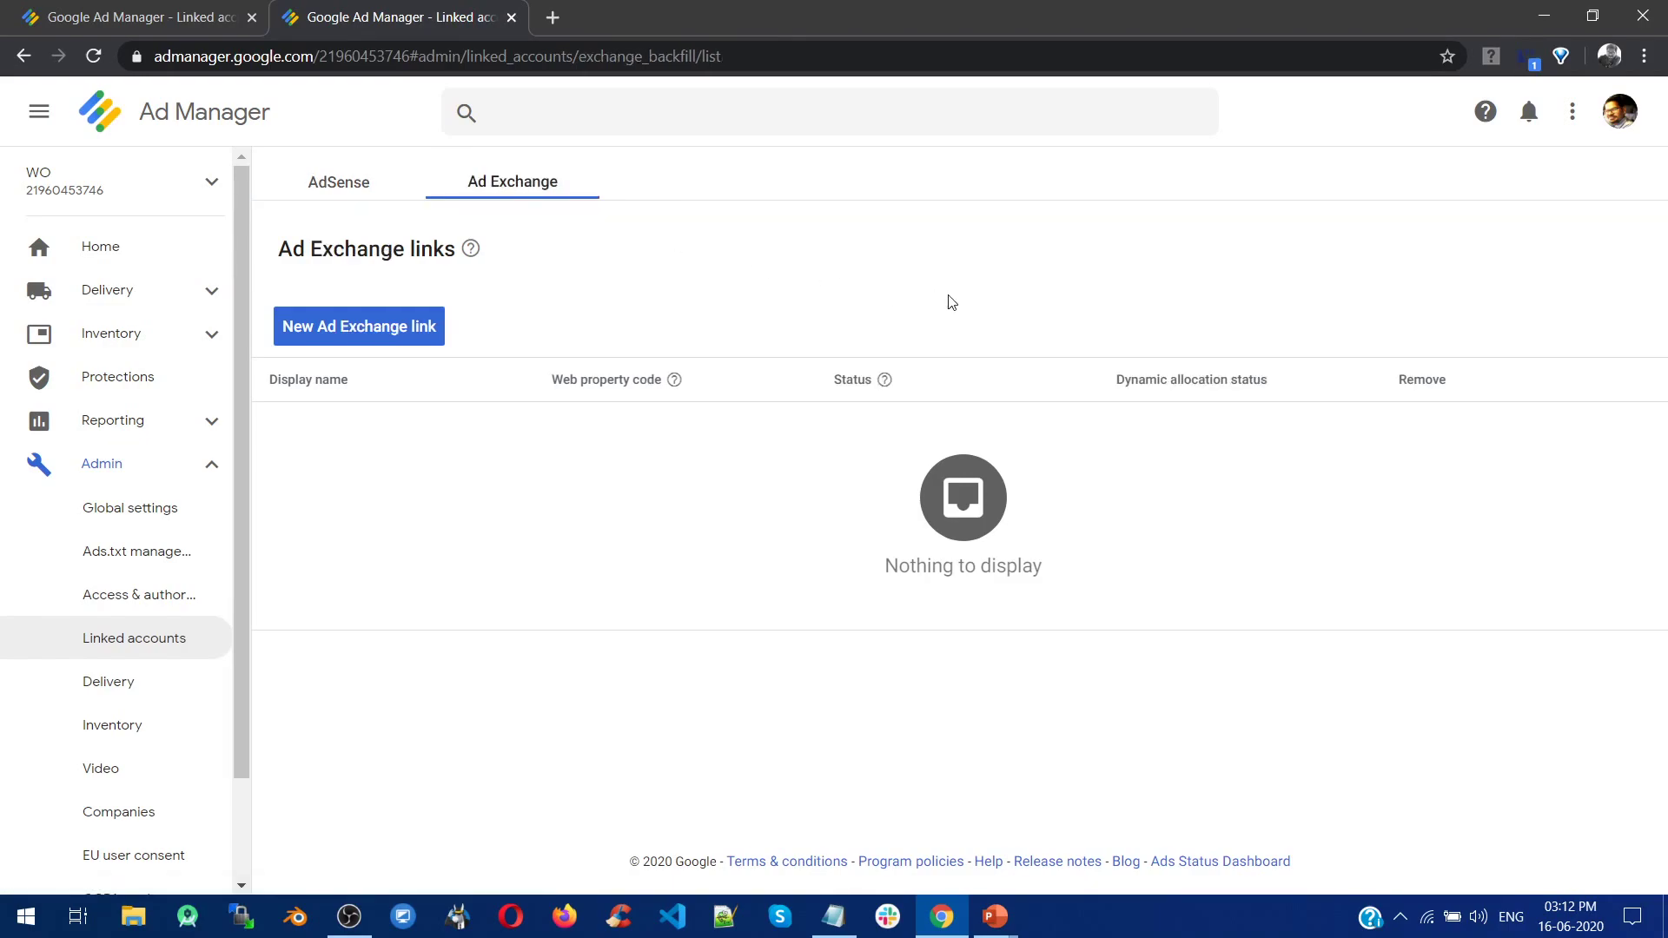
pyautogui.click(311, 328)
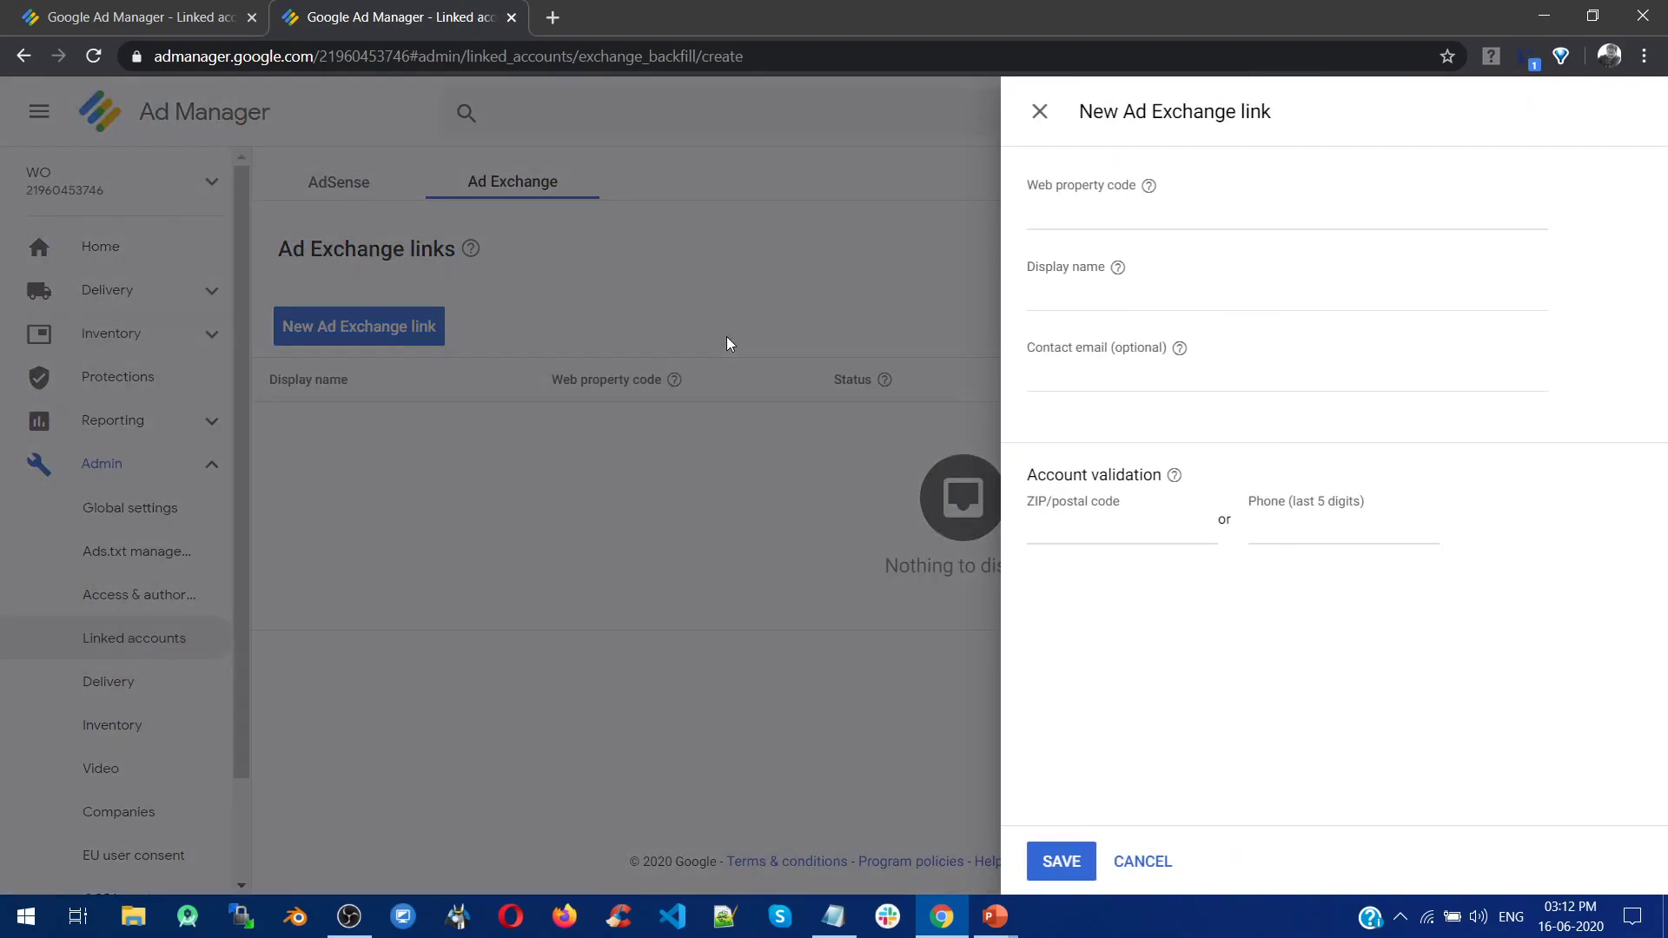
pyautogui.click(1092, 219)
pyautogui.click(1098, 295)
pyautogui.click(1120, 370)
pyautogui.click(1381, 361)
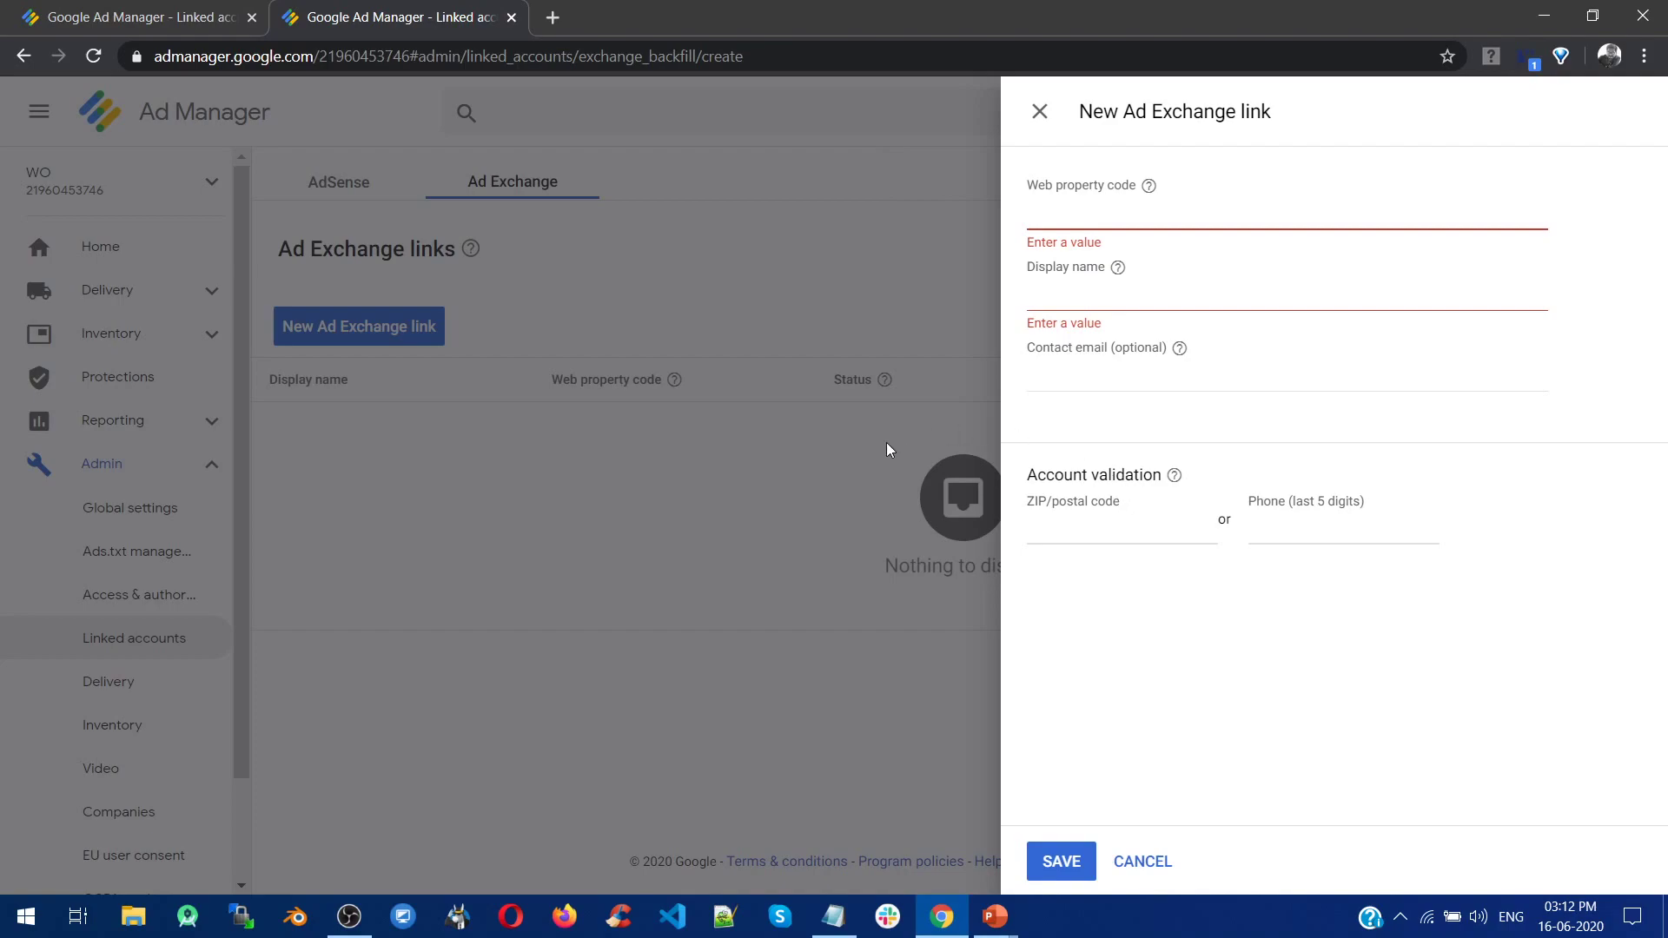
pyautogui.click(688, 300)
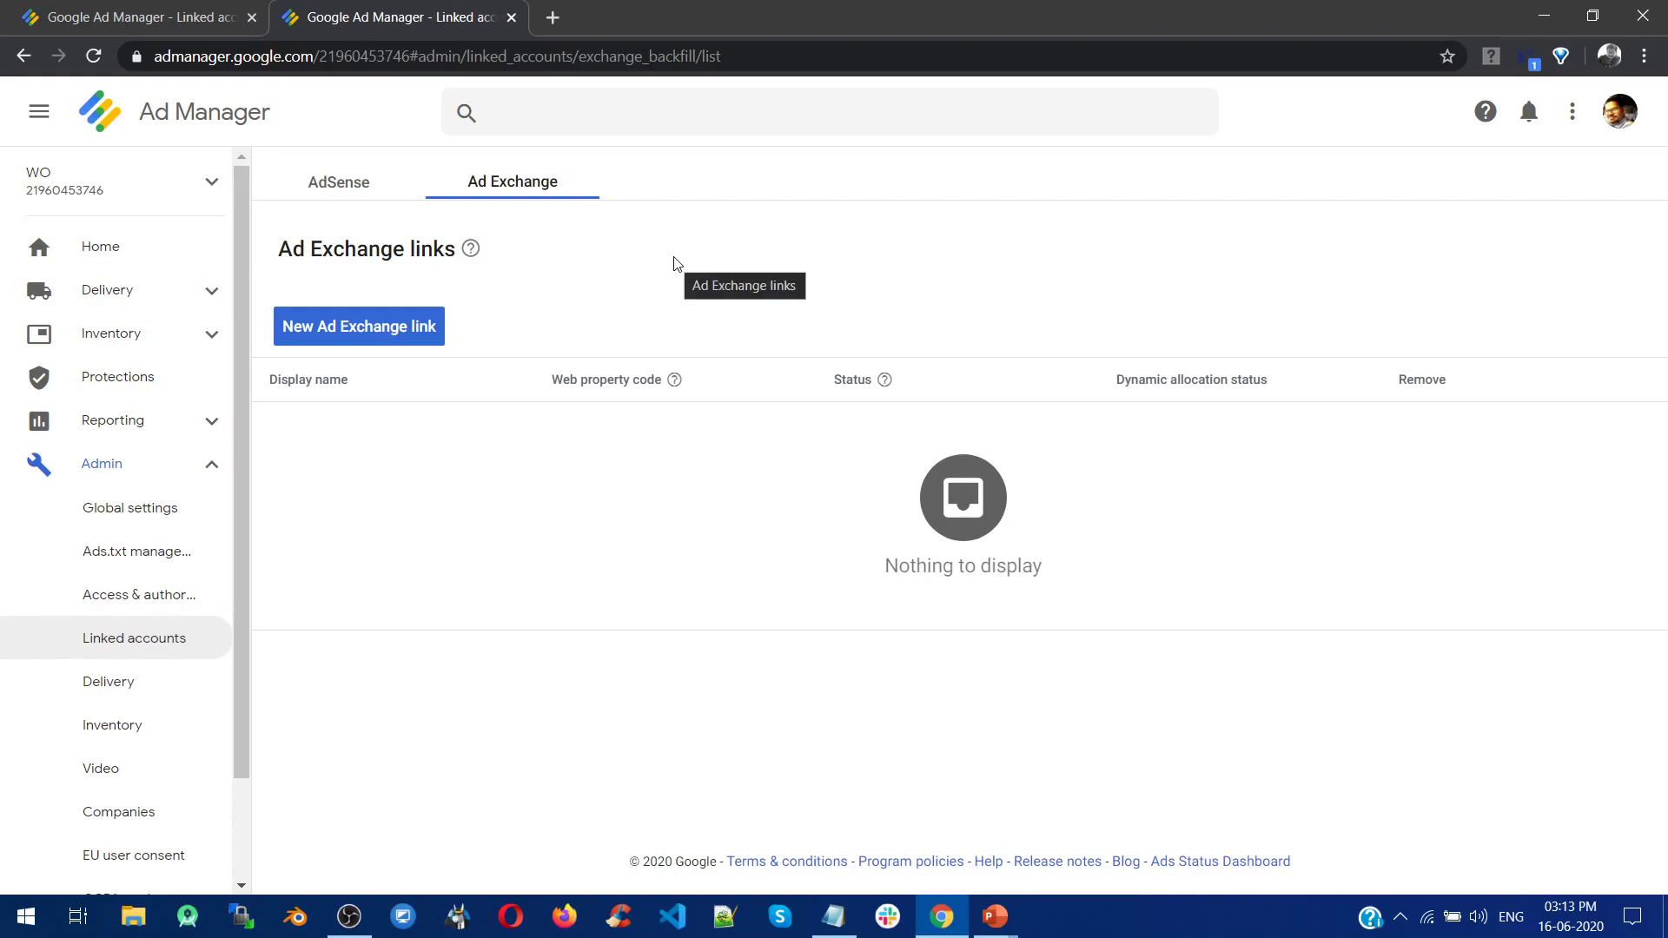
# Start a new Ad Exchange link and enter the web property code copied from the Notepad notes.
pyautogui.click(417, 324)
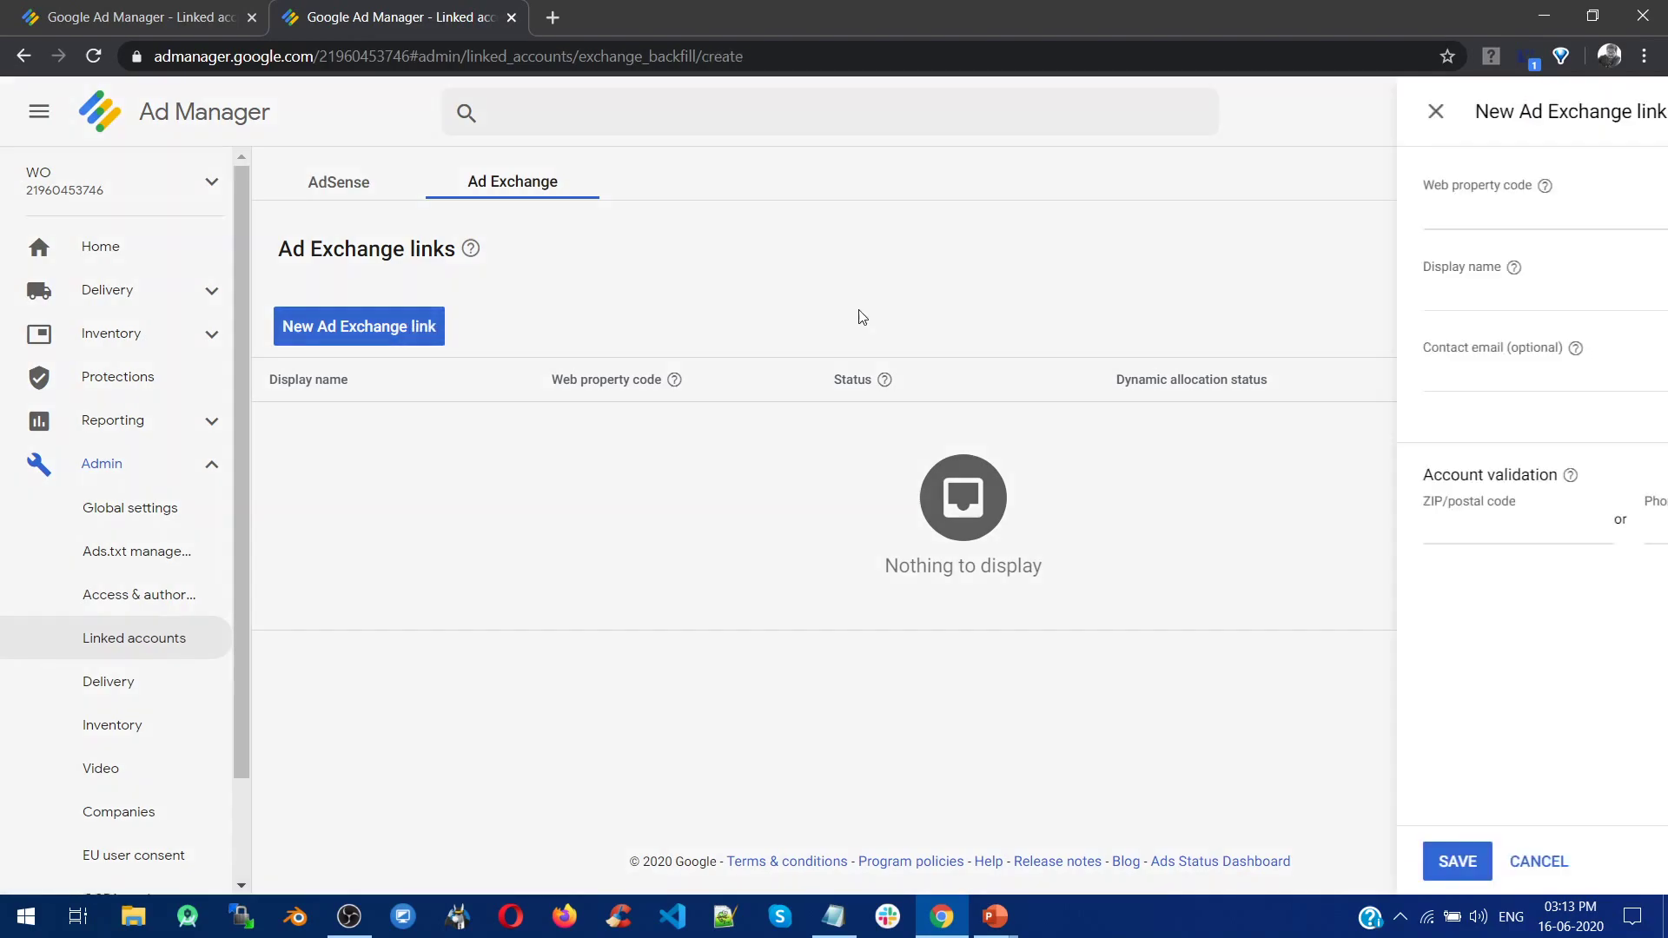
pyautogui.click(1068, 214)
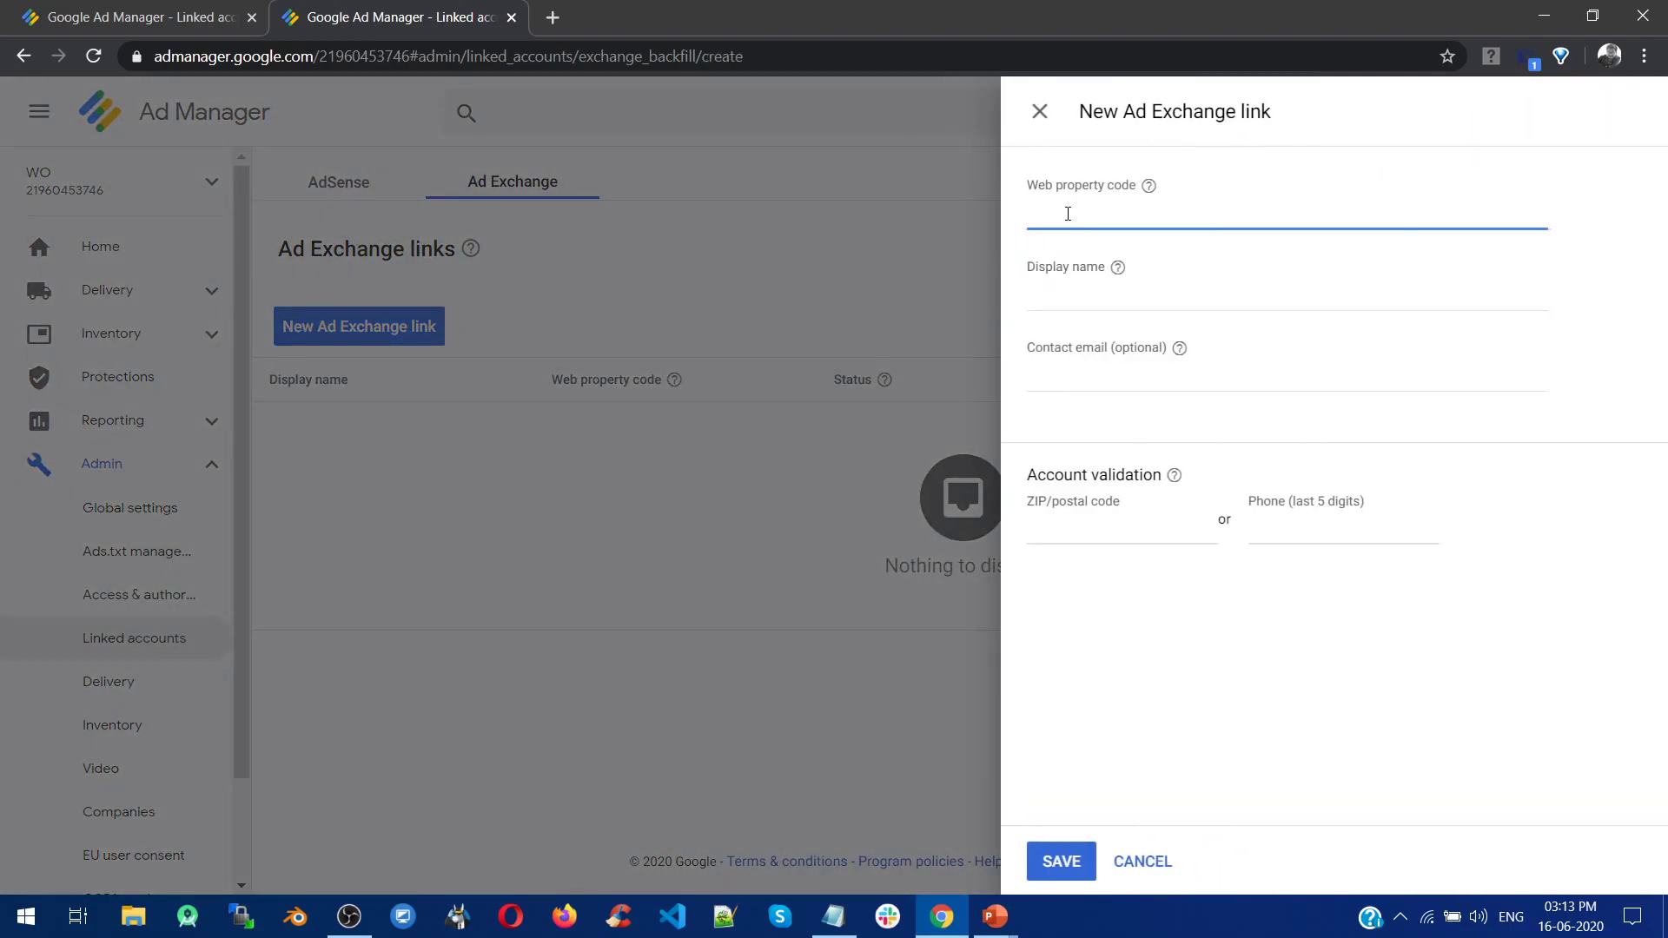
pyautogui.hotkey('alt', 'Tab')
pyautogui.hotkey('alt', 'Tab')
pyautogui.hotkey('alt', 'Tab')
pyautogui.hotkey('alt', 'Tab')
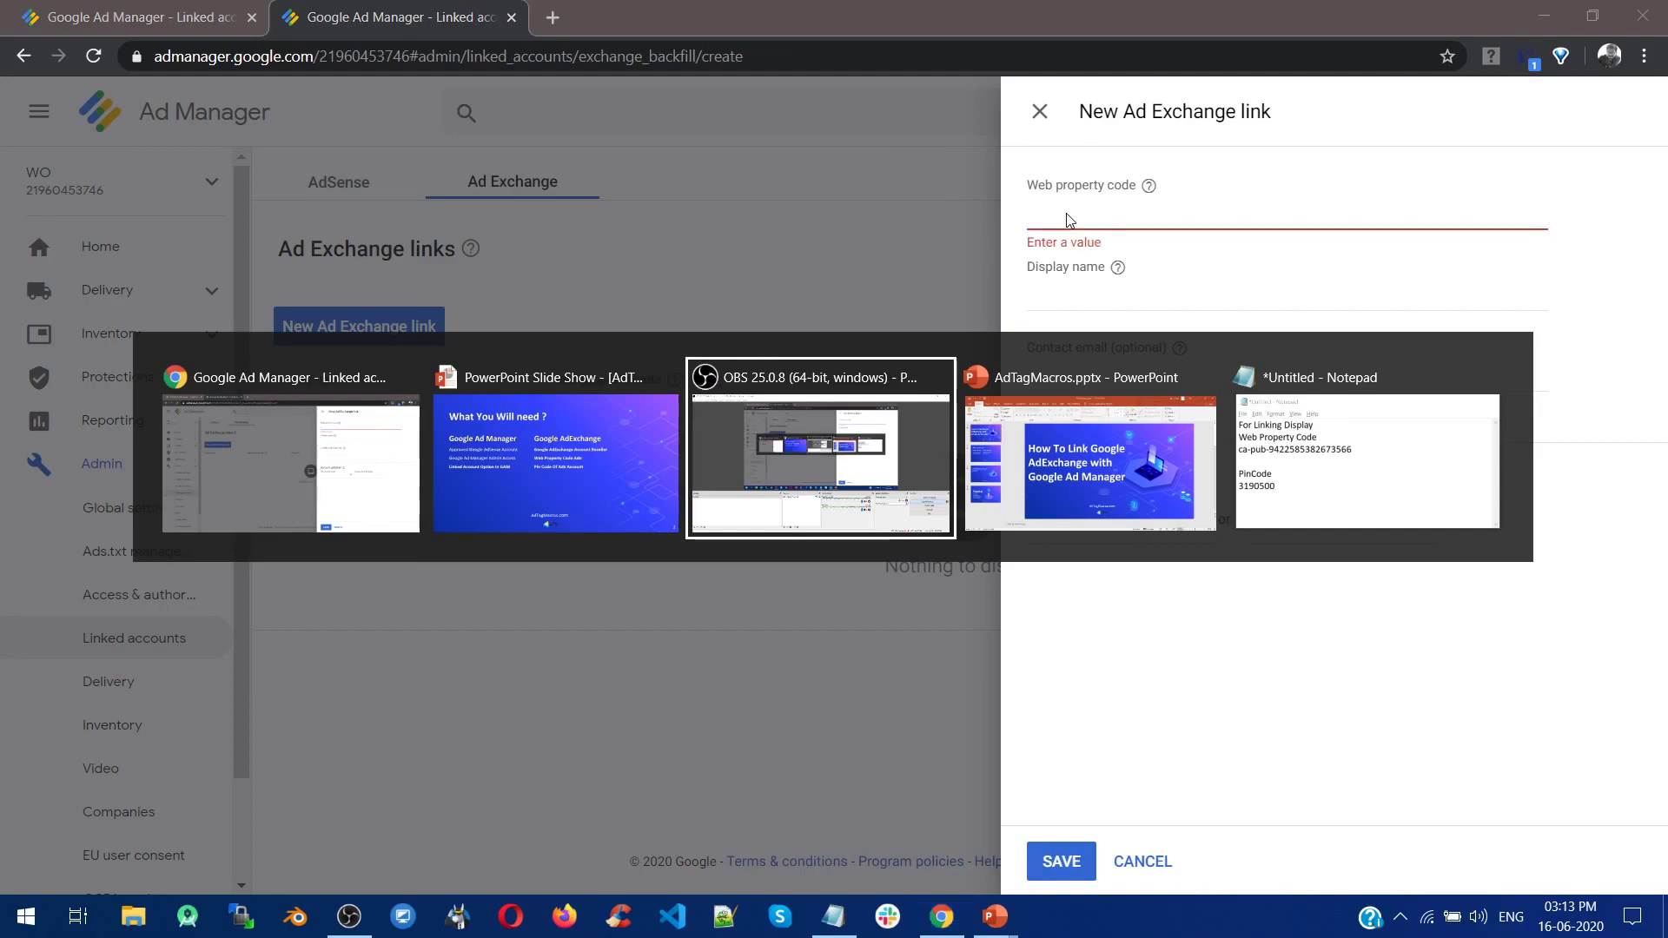
pyautogui.moveTo(1167, 306); pyautogui.dragTo(898, 306)
pyautogui.hotkey('ctrl', 'c')
pyautogui.click(1383, 195)
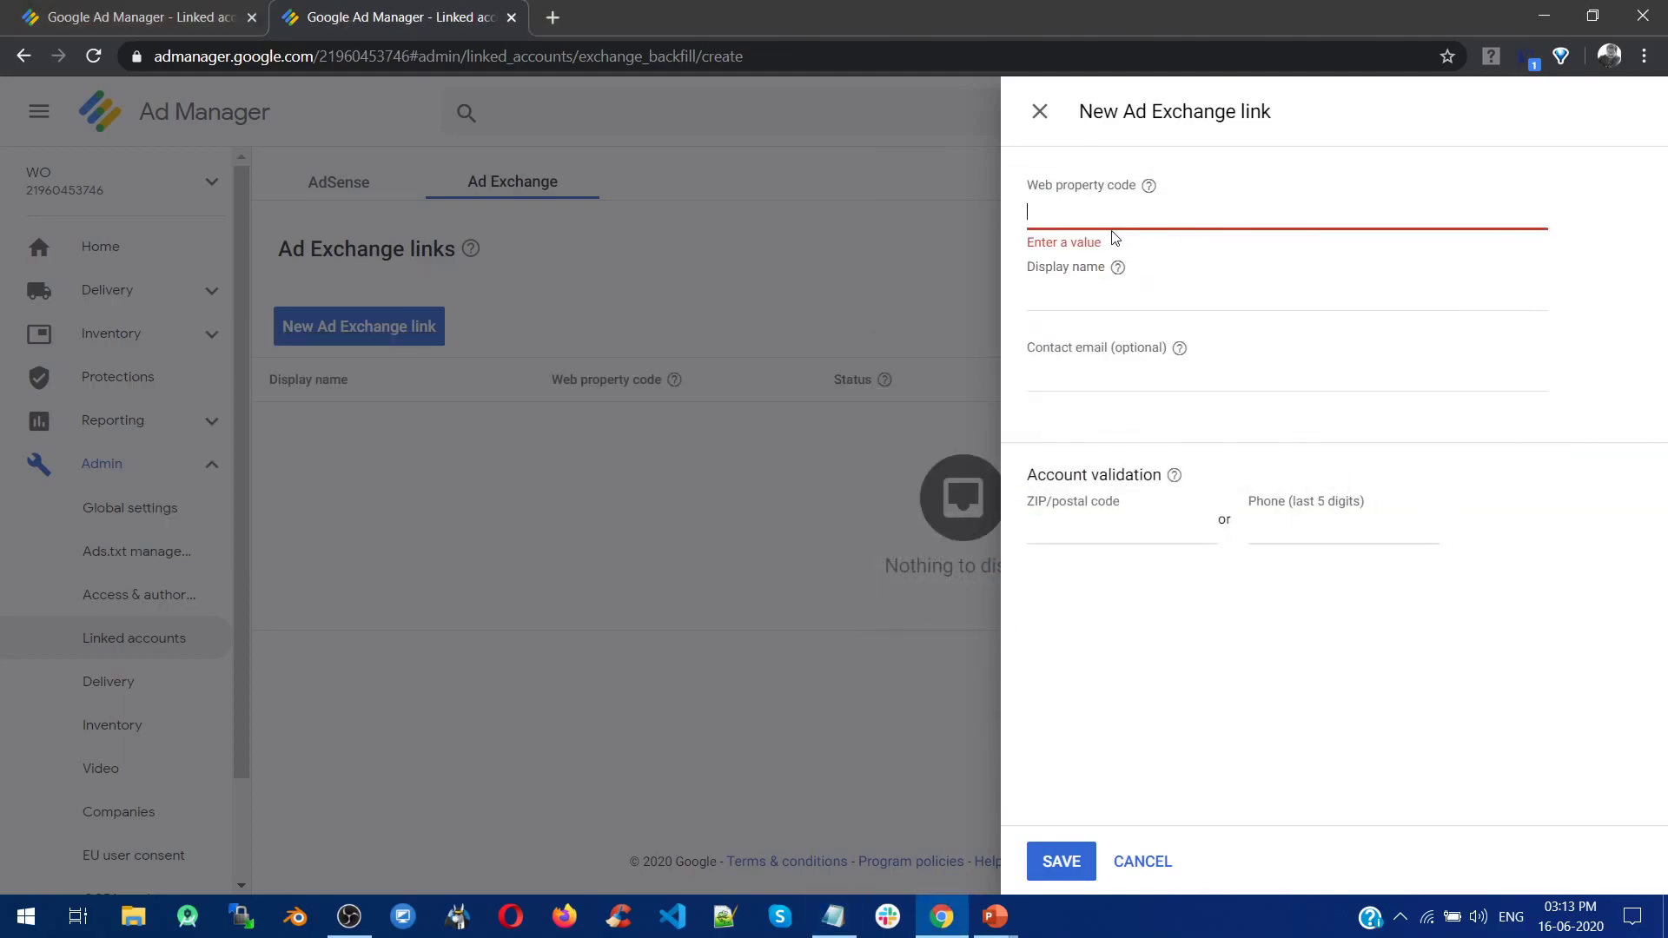
pyautogui.click(1056, 214)
pyautogui.hotkey('ctrl', 'v')
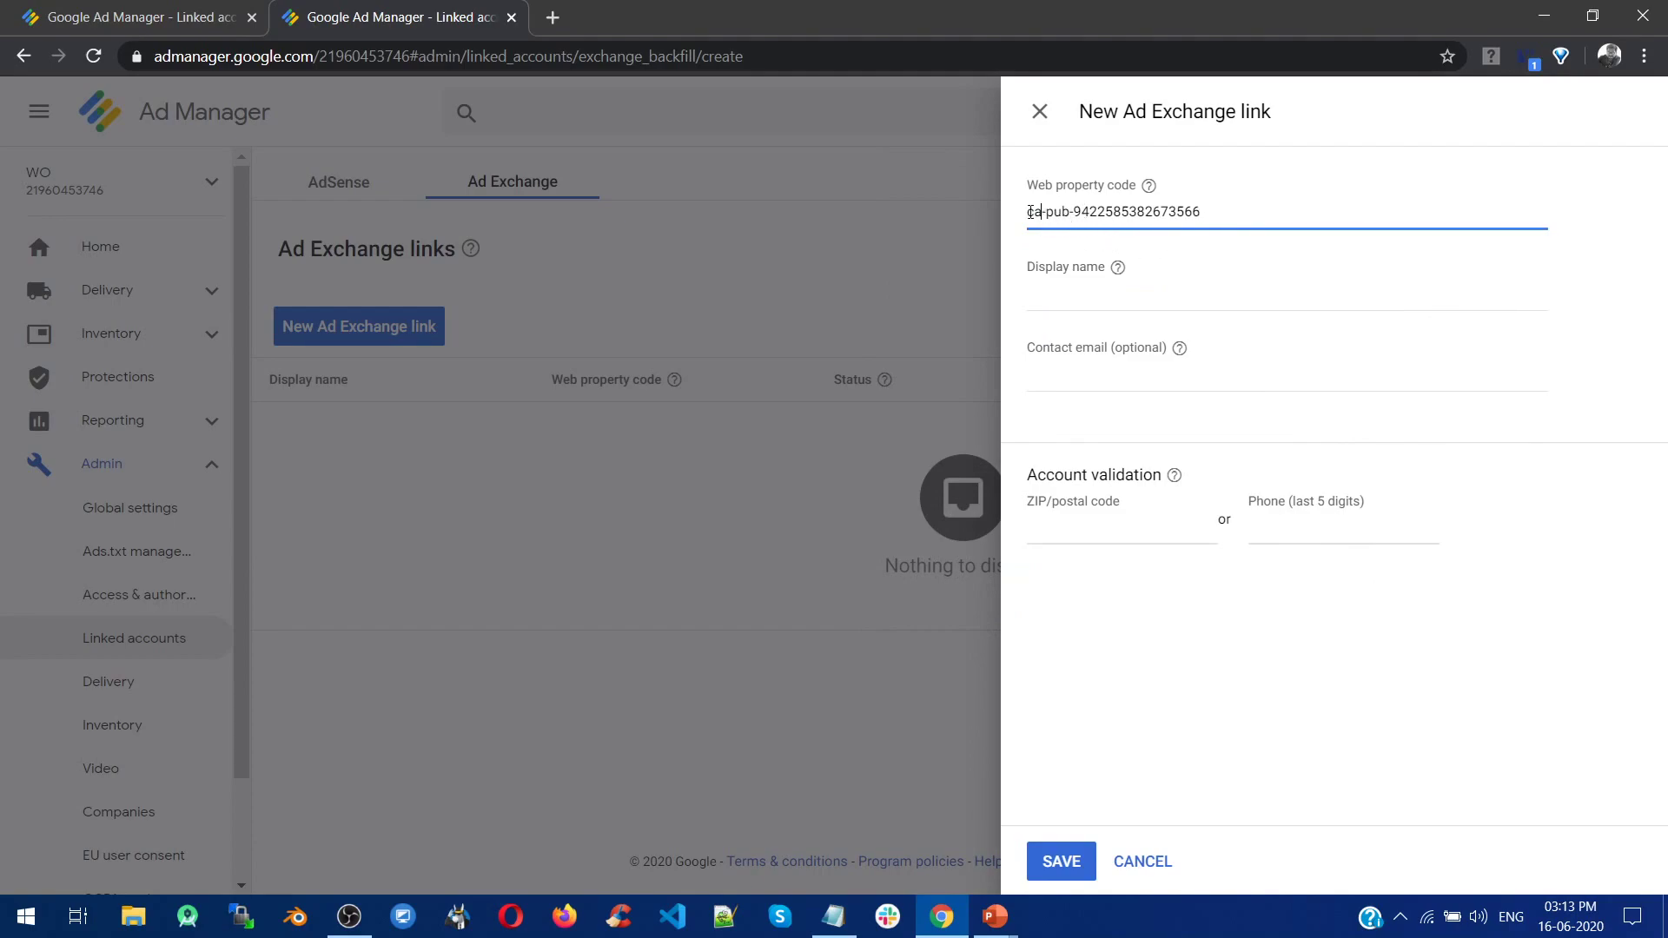
pyautogui.moveTo(1077, 215); pyautogui.dragTo(1243, 213)
pyautogui.click(1077, 213)
pyautogui.write('app')
pyautogui.press('BackSpace')
pyautogui.press('BackSpace')
pyautogui.press('BackSpace')
# Set the new Ad Exchange link's display name to Google_Adx_Display.
pyautogui.click(1094, 292)
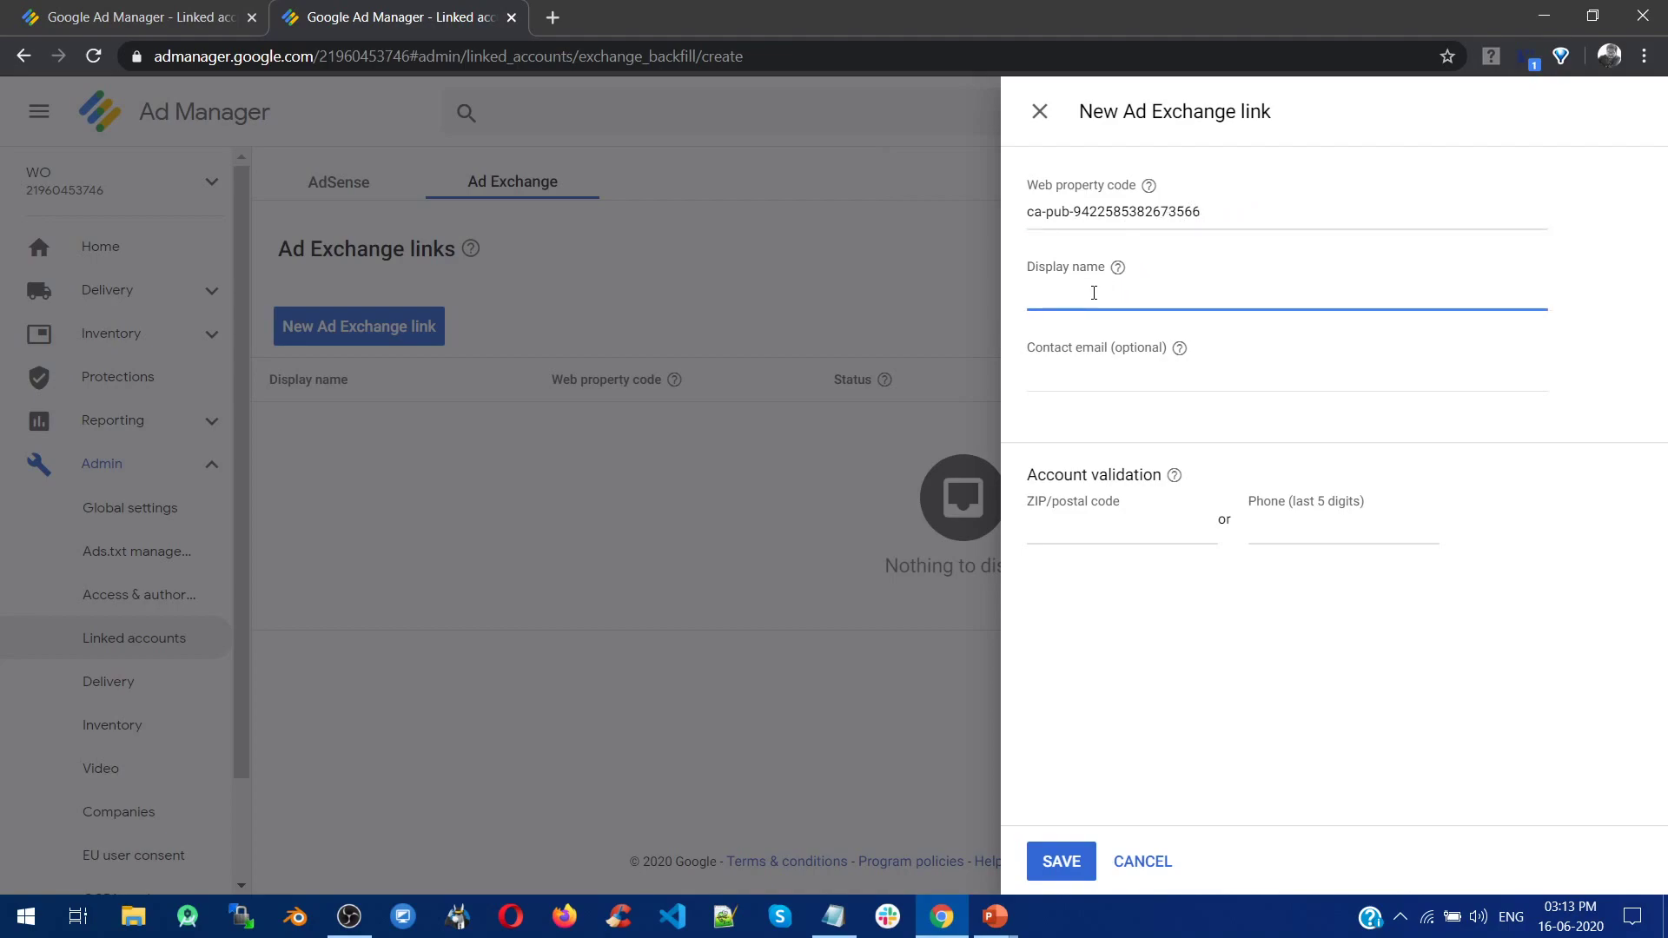
pyautogui.write('V')
pyautogui.press('BackSpace')
pyautogui.write('ADx')
pyautogui.press('BackSpace')
pyautogui.press('BackSpace')
pyautogui.write('Google_Adx_Displayu')
# Fill in the account validation postal code copied from the Notepad notes and save the Ad Exchange link.
pyautogui.click(1102, 531)
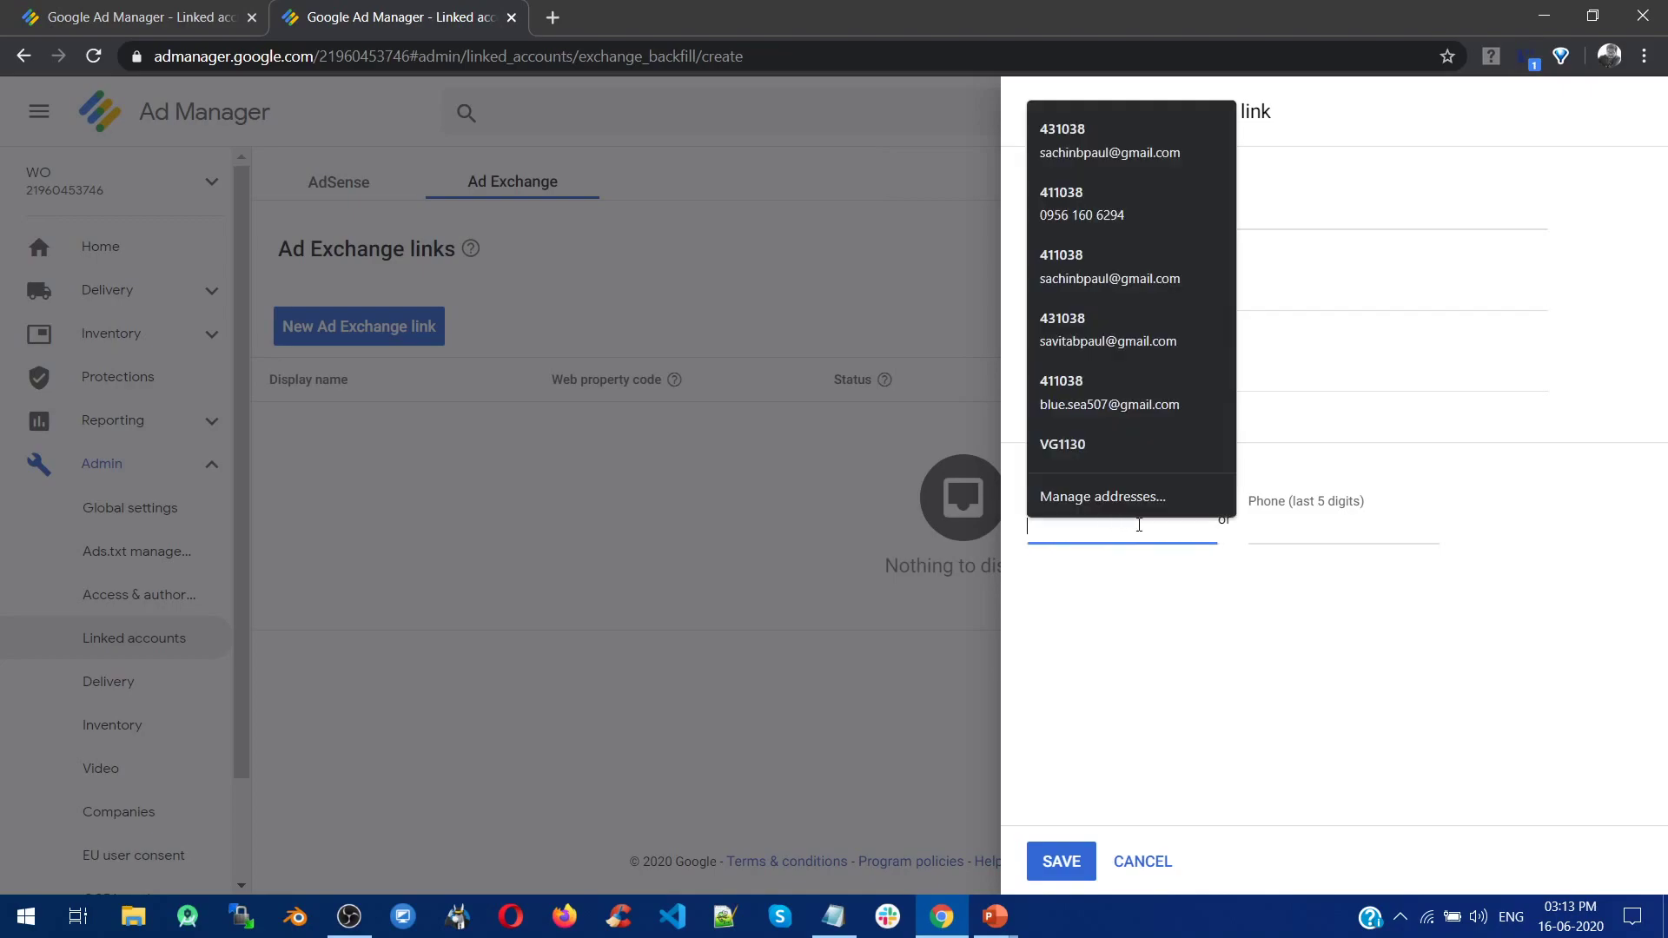
pyautogui.hotkey('alt', 'Tab')
pyautogui.moveTo(1070, 394); pyautogui.dragTo(843, 405)
pyautogui.hotkey('ctrl', 'c')
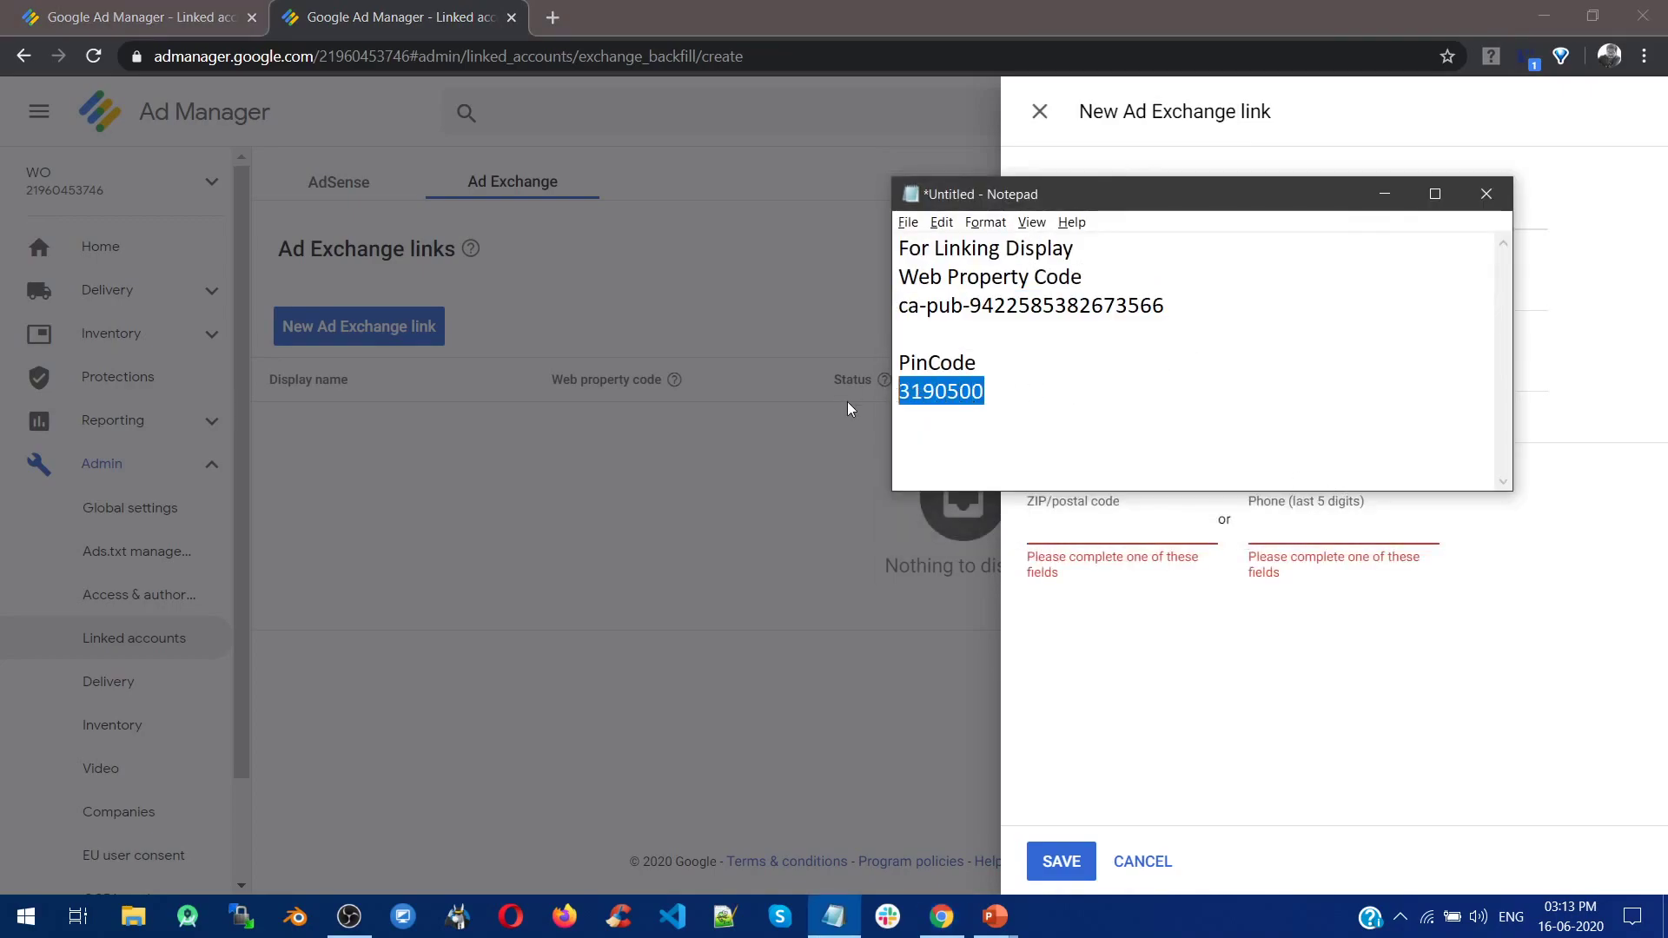
pyautogui.click(1142, 522)
pyautogui.hotkey('ctrl', 'v')
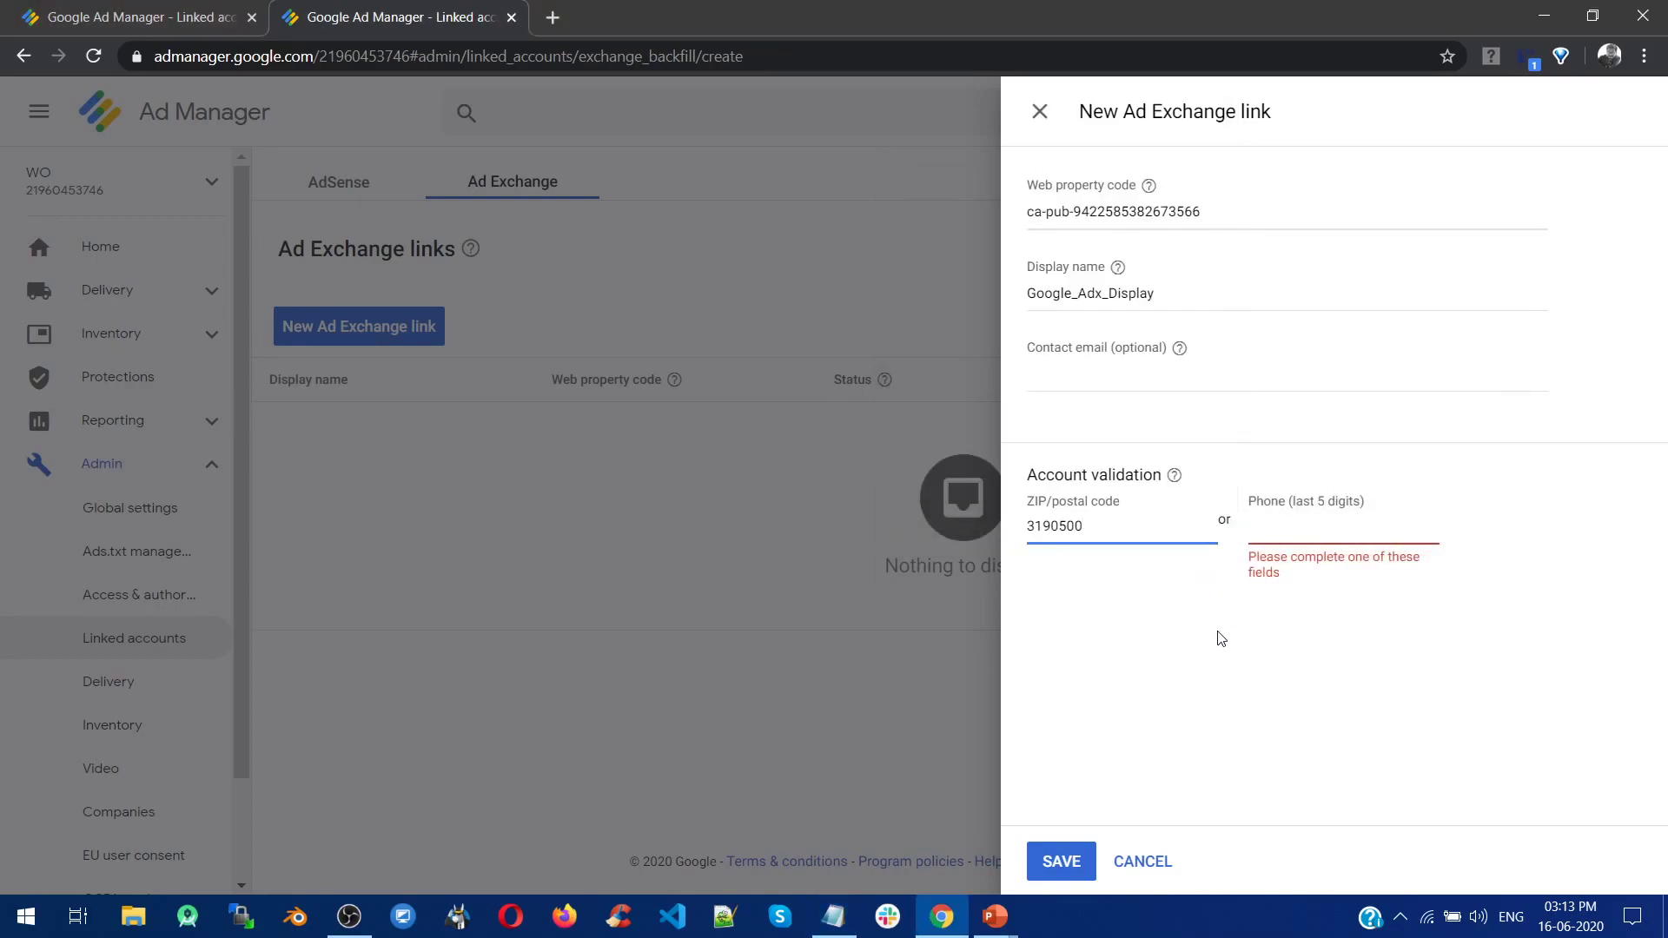
pyautogui.click(1054, 860)
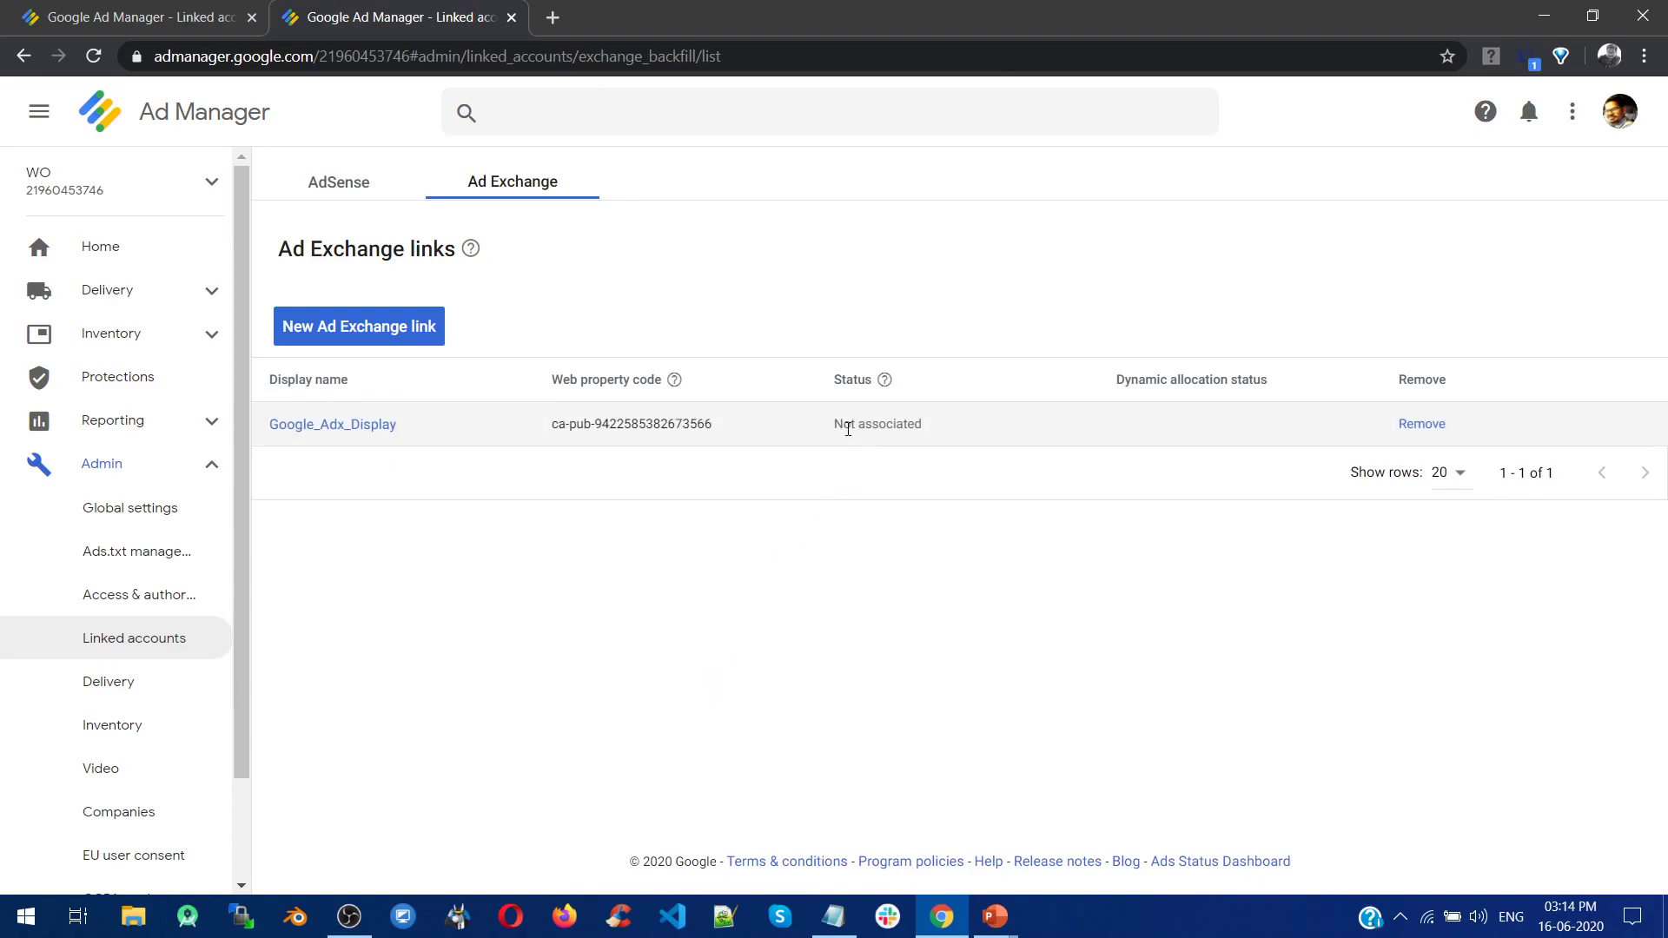
# Check the new link's status and look through the incoming Ad Exchange links in the Ad Manager 360 network.
pyautogui.moveTo(834, 428); pyautogui.dragTo(920, 422)
pyautogui.click(900, 525)
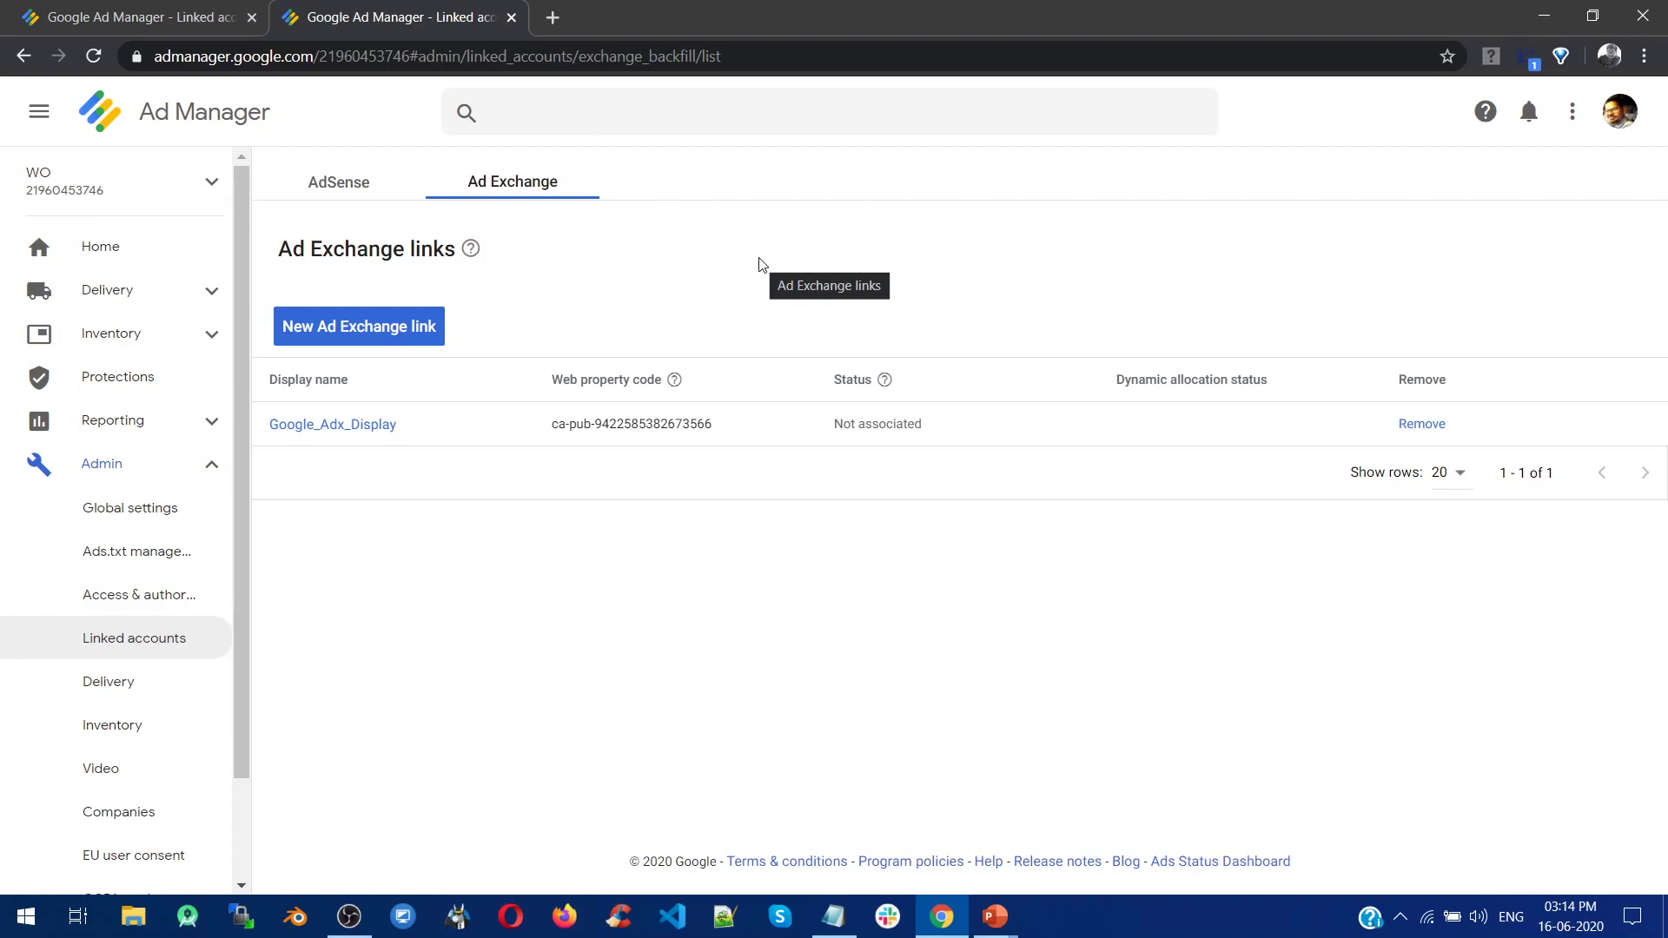
pyautogui.click(131, 17)
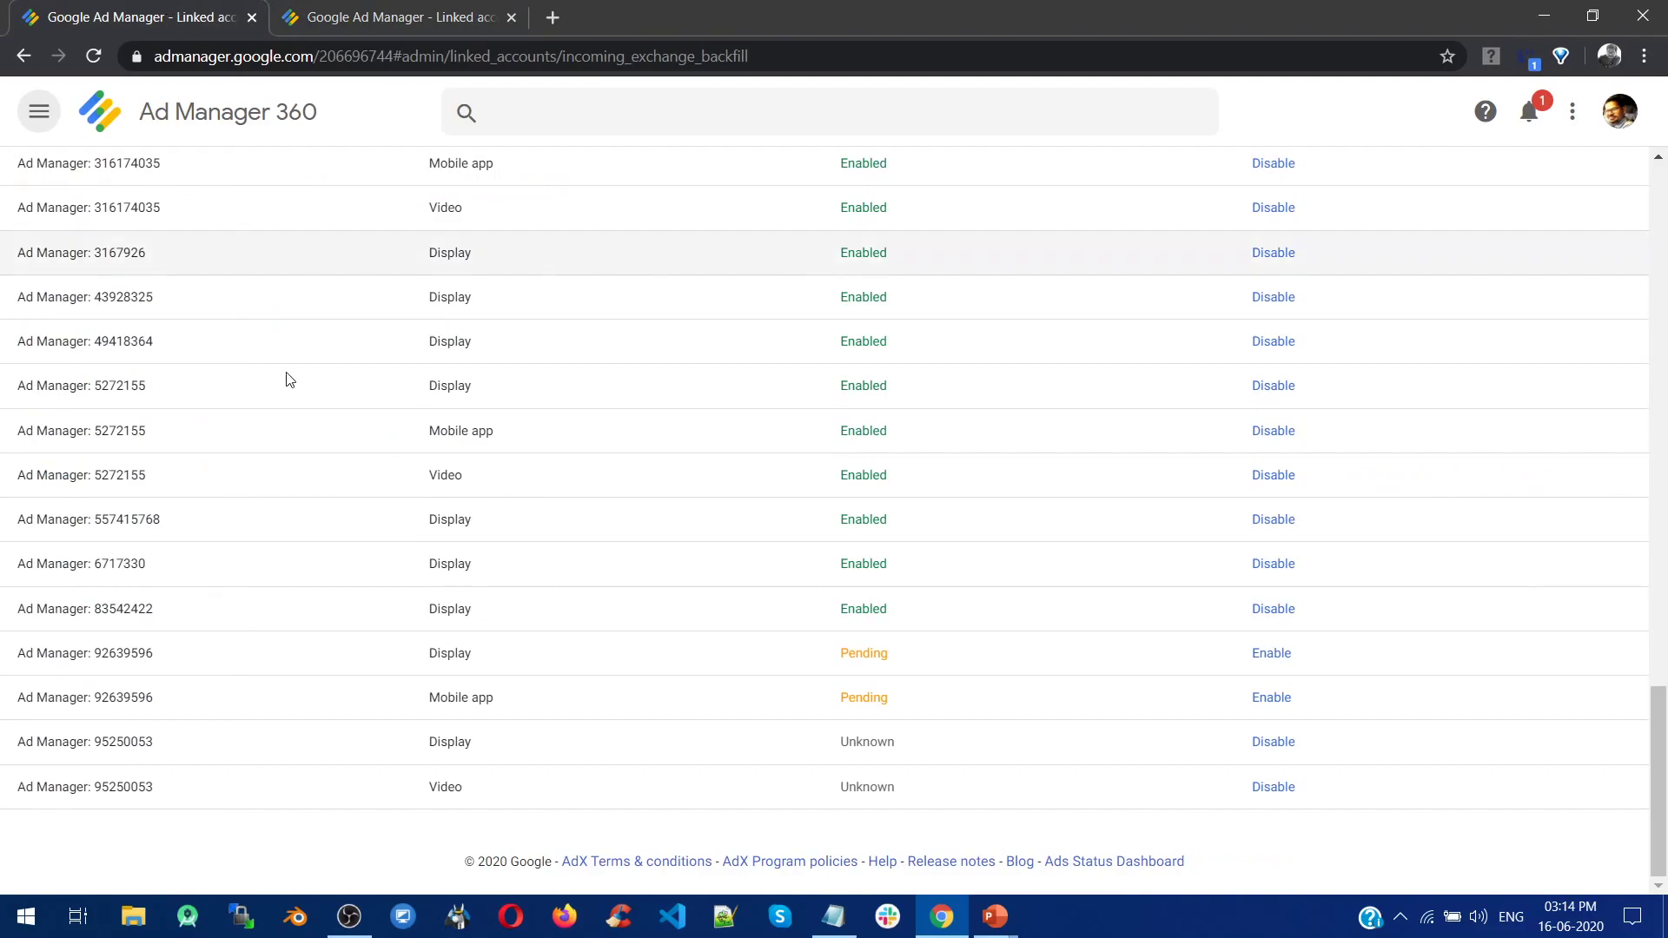
pyautogui.scroll(20, 372, 443)
pyautogui.scroll(-3, 379, 442)
pyautogui.scroll(-15, 379, 443)
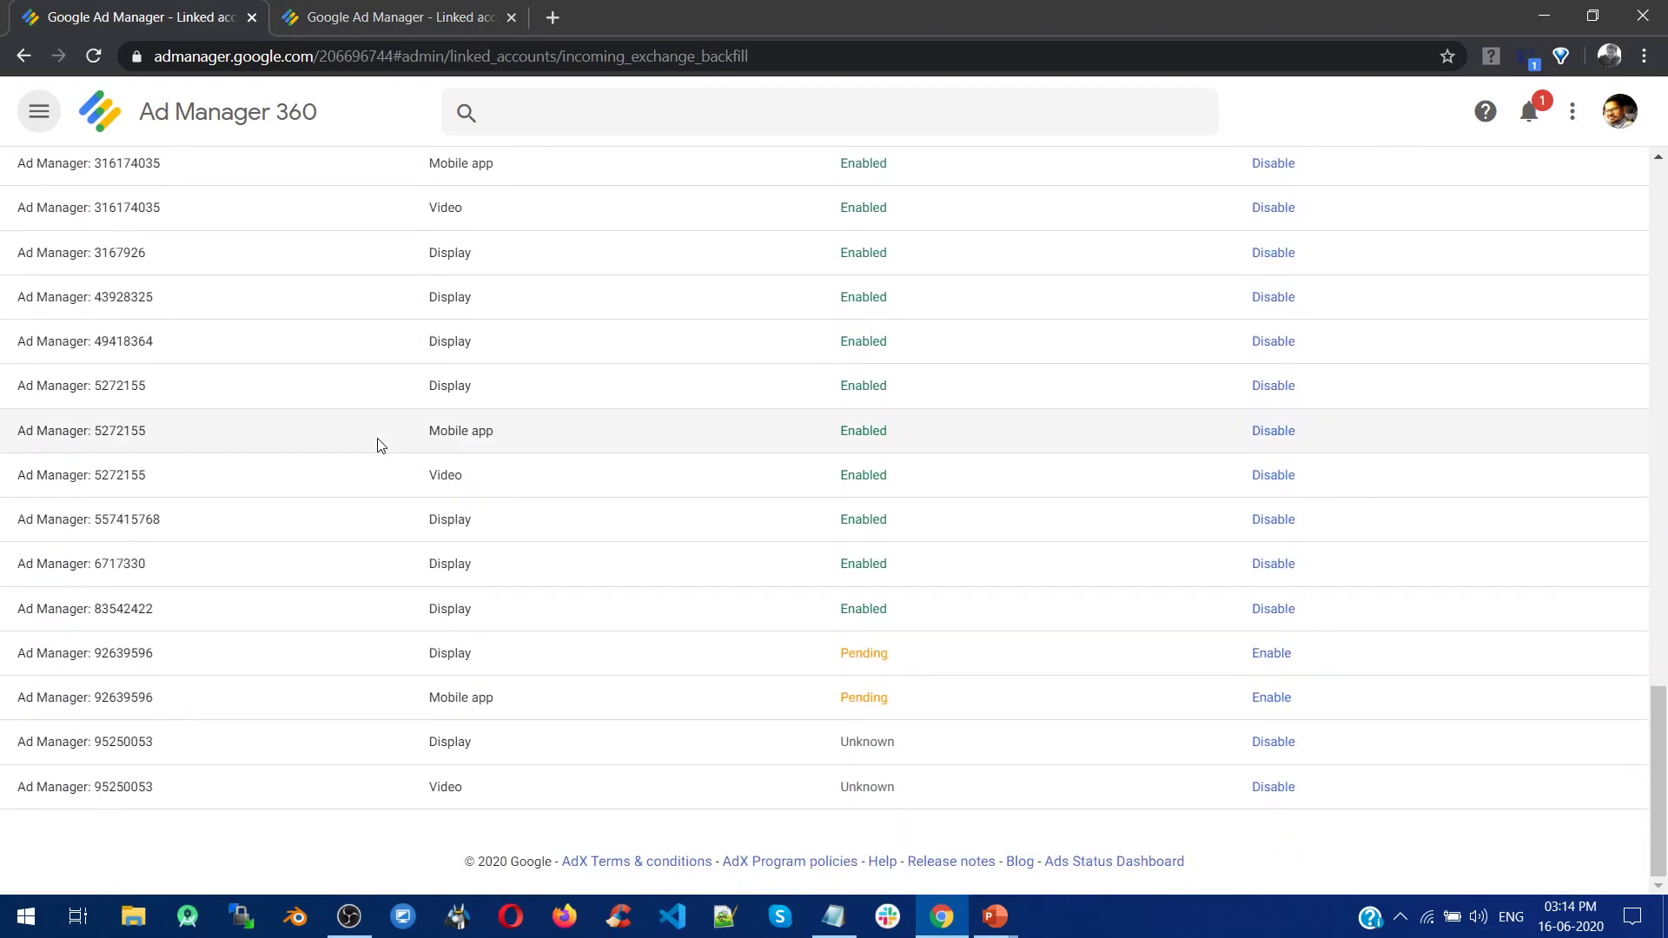
pyautogui.click(106, 102)
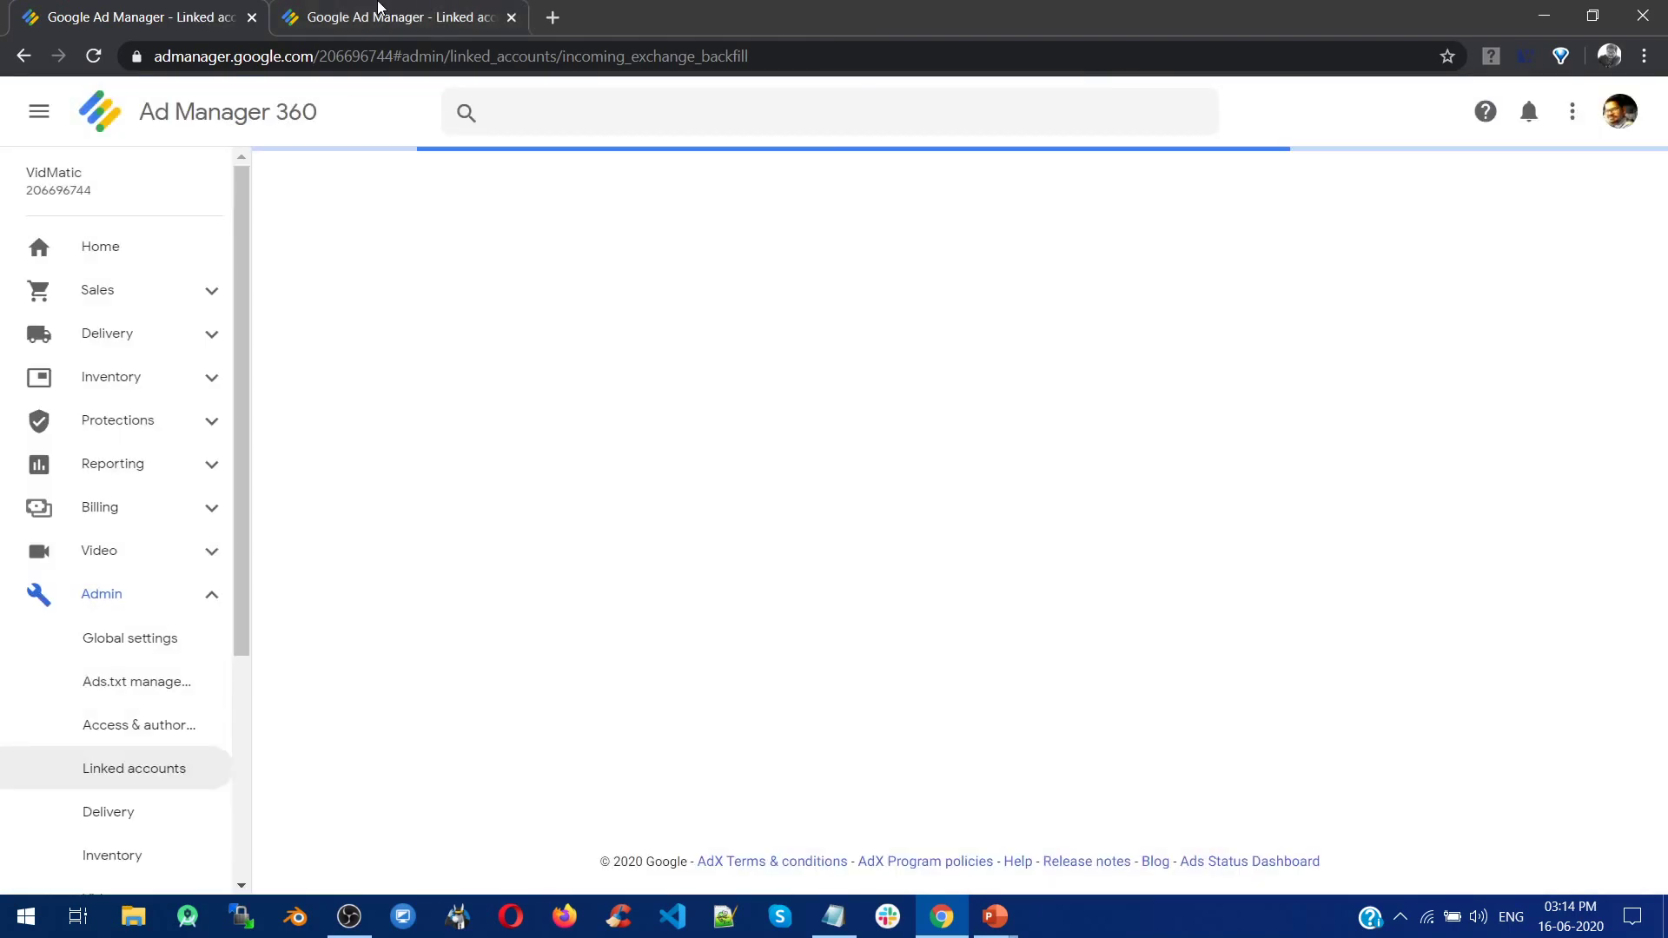
# Find the publisher's network code, copied from its page address, among the Ad Manager 360 incoming links and enable its Display link.
pyautogui.click(351, 13)
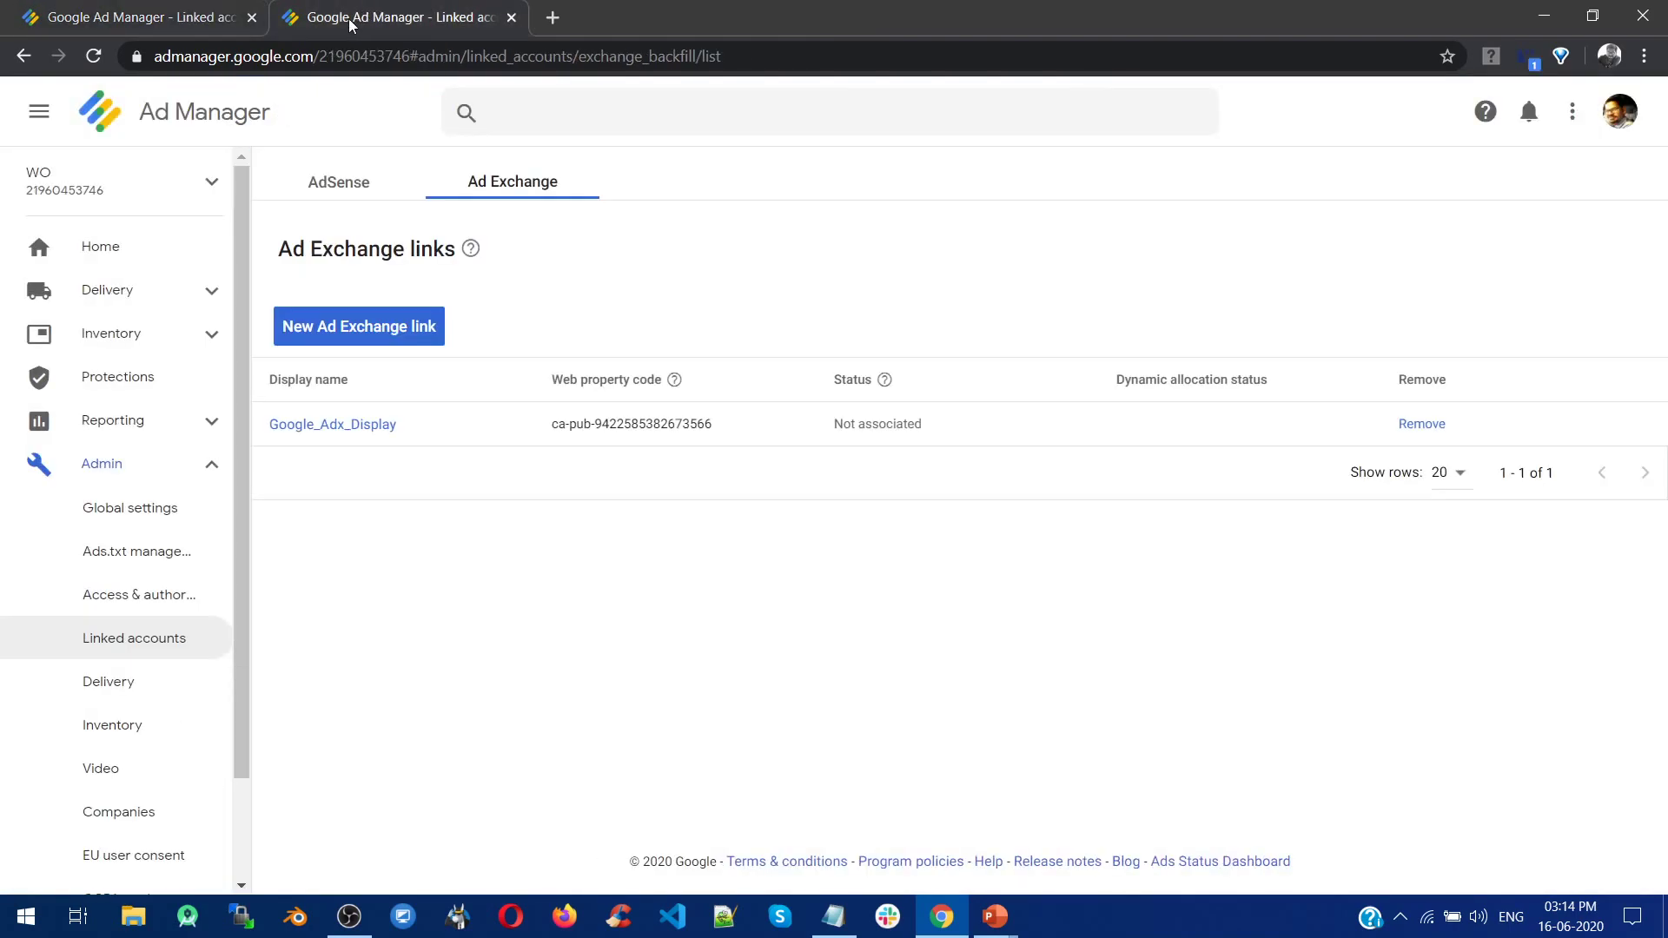
pyautogui.moveTo(320, 55); pyautogui.dragTo(402, 55)
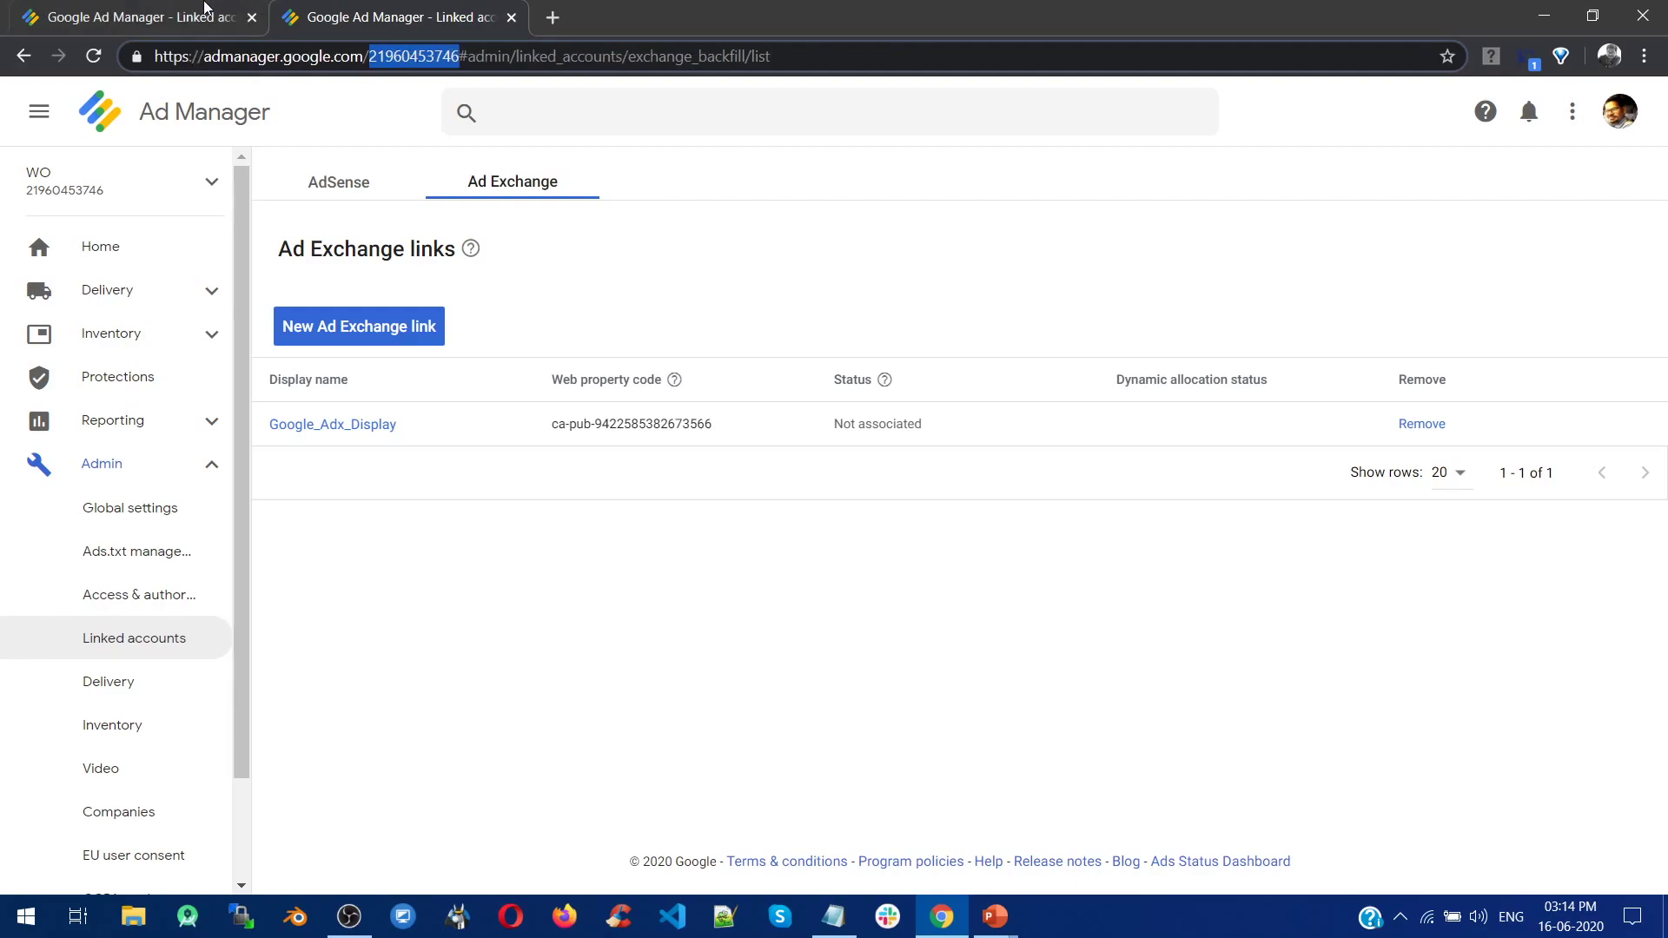
pyautogui.click(141, 26)
pyautogui.click(39, 112)
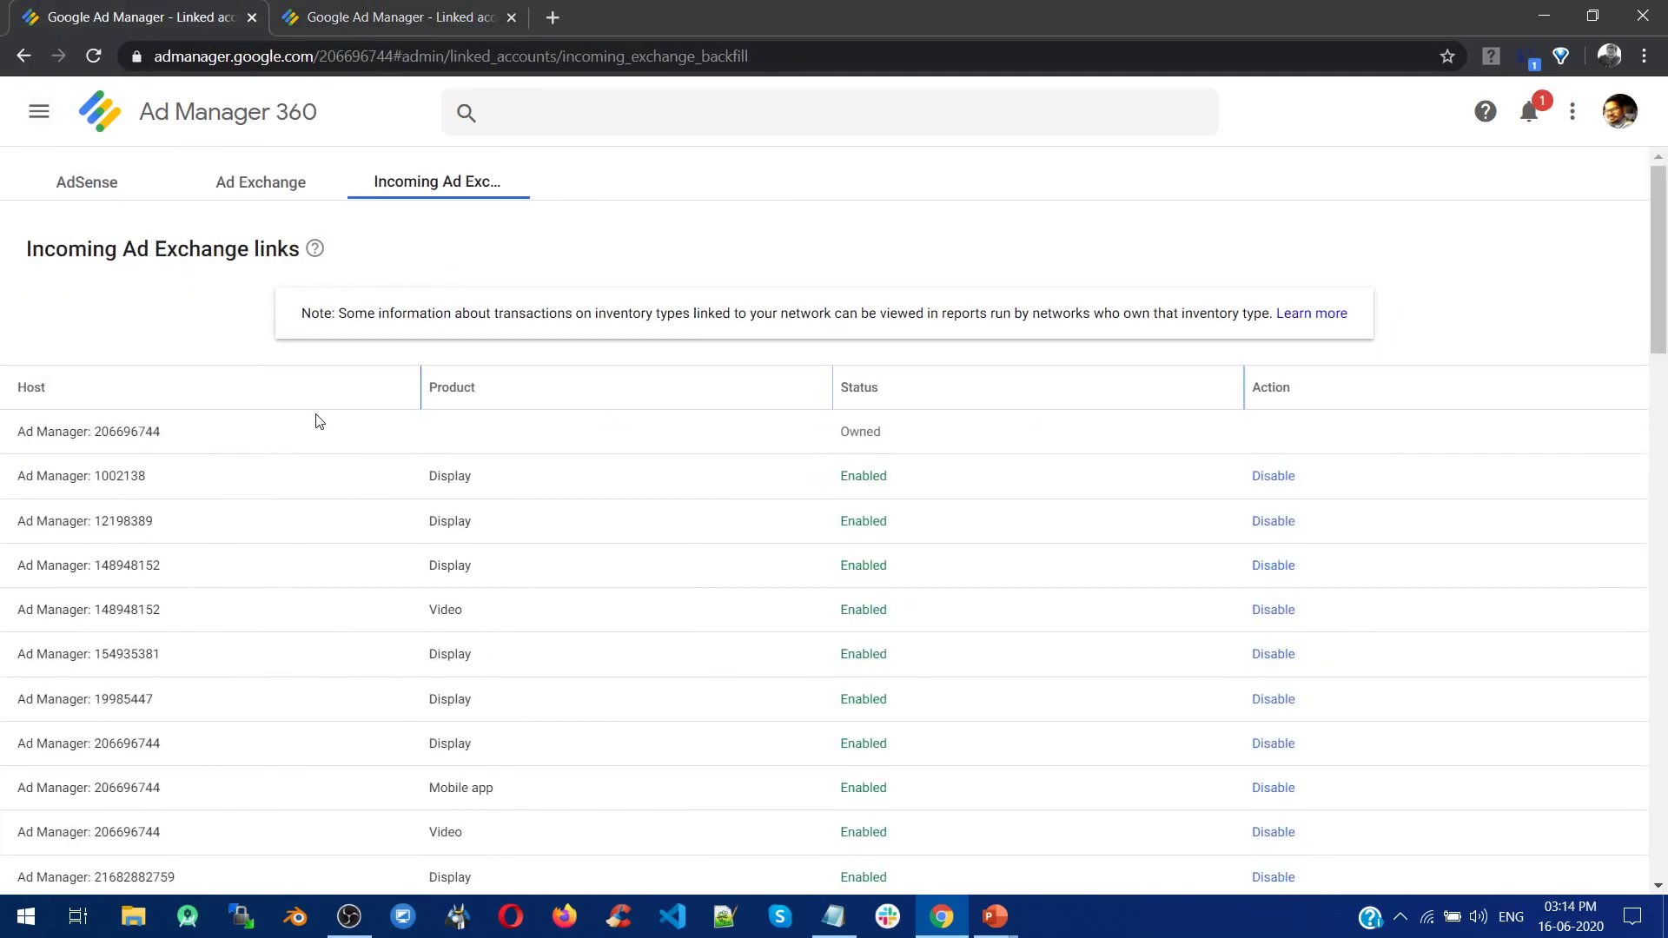
pyautogui.scroll(-10, 395, 466)
pyautogui.hotkey('ctrl', 'f')
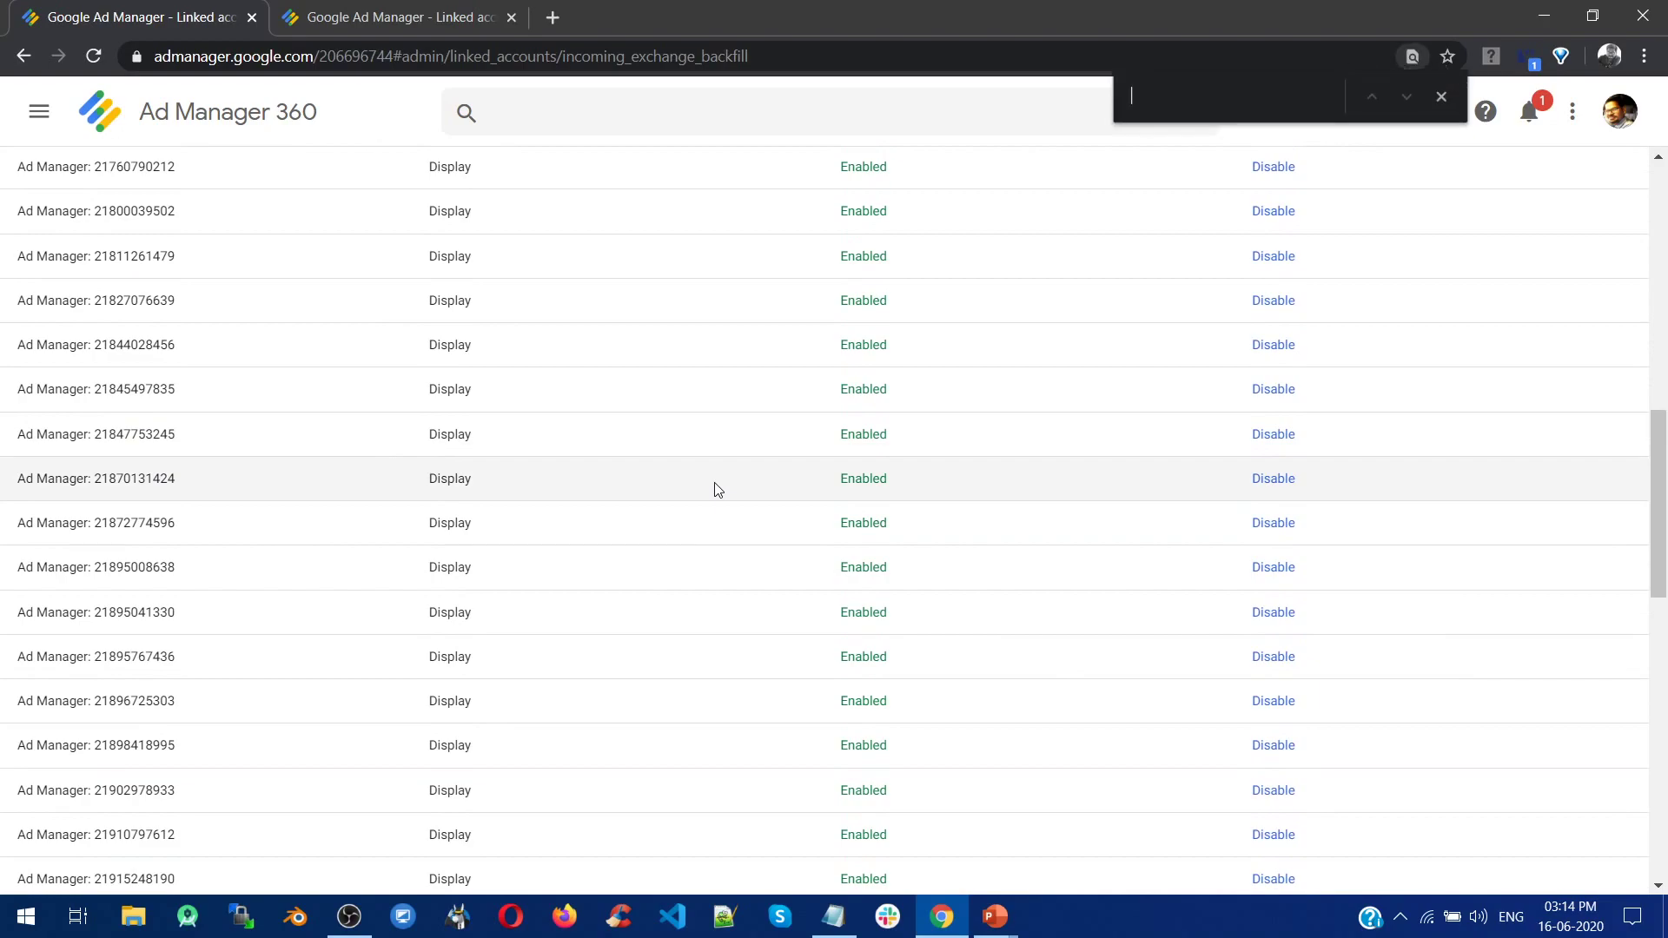
pyautogui.hotkey('ctrl', 'v')
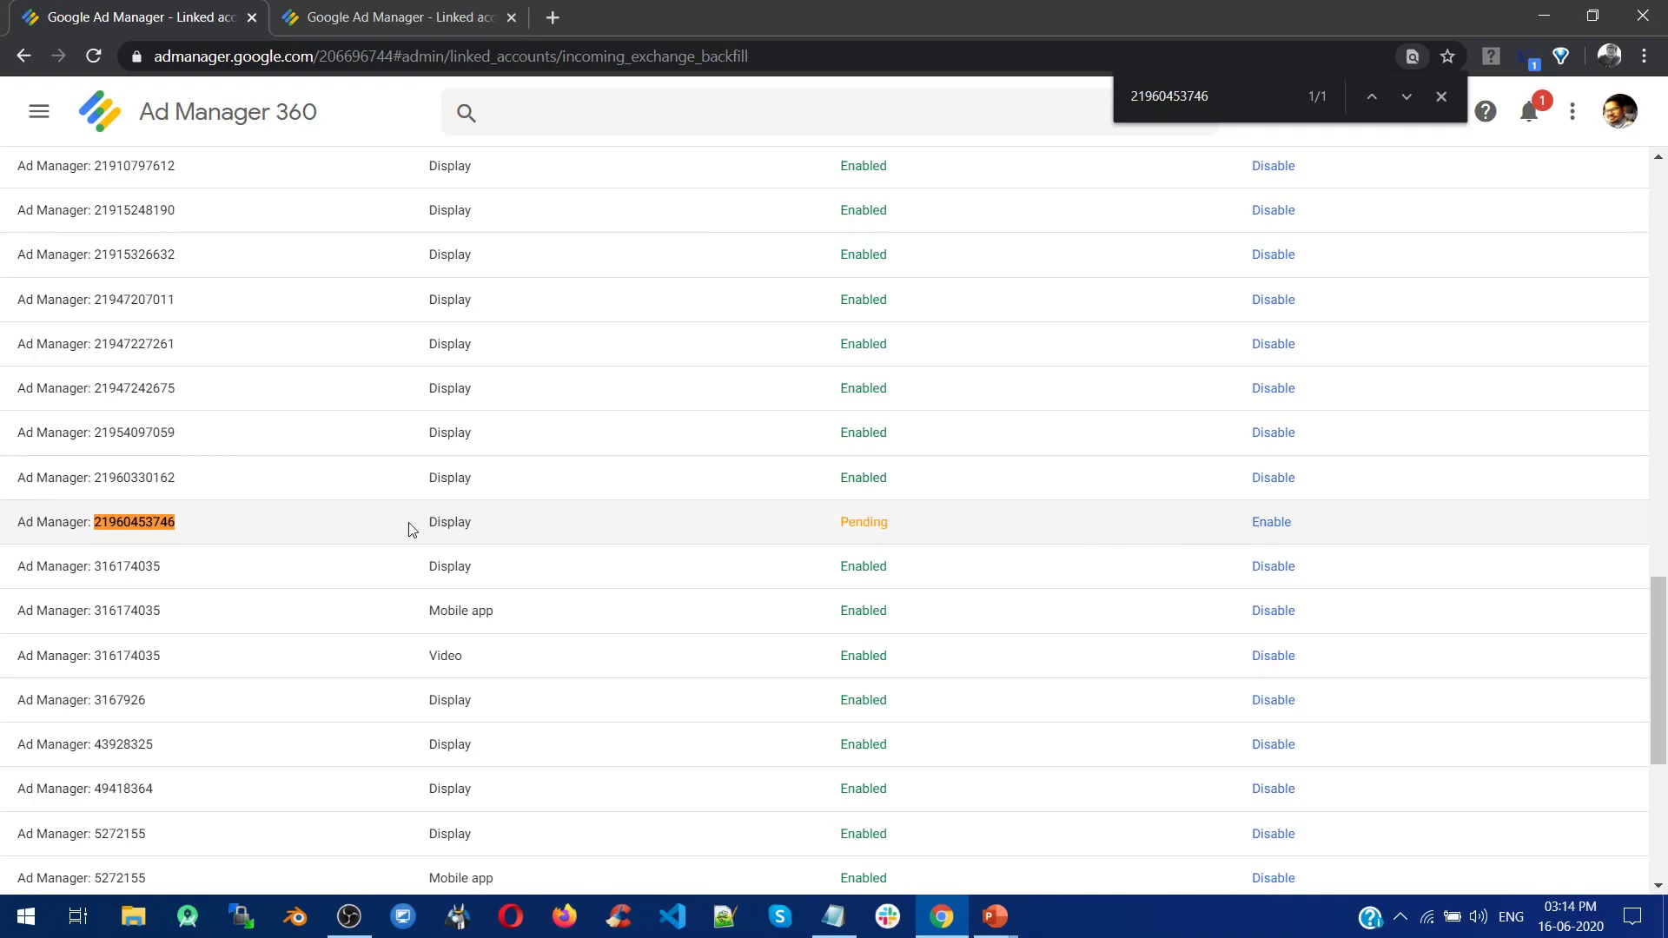
pyautogui.doubleClick(874, 518)
pyautogui.click(1271, 525)
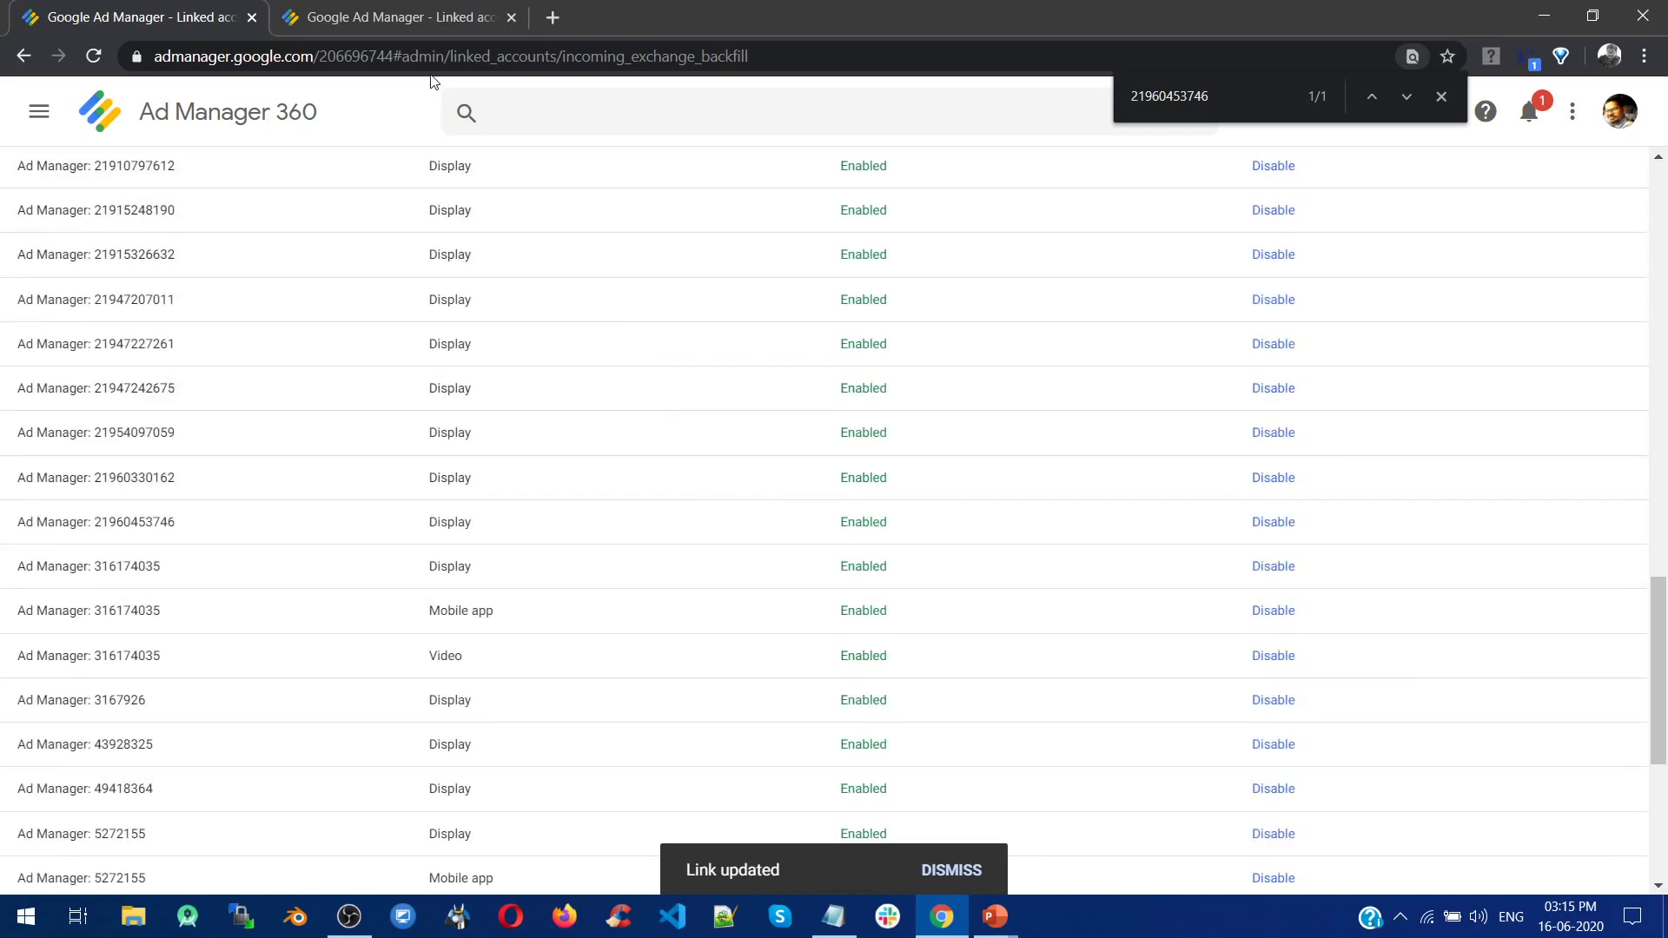
# Reload the publisher network's Ad Exchange links page and check the status of Google_Adx_Display.
pyautogui.click(417, 17)
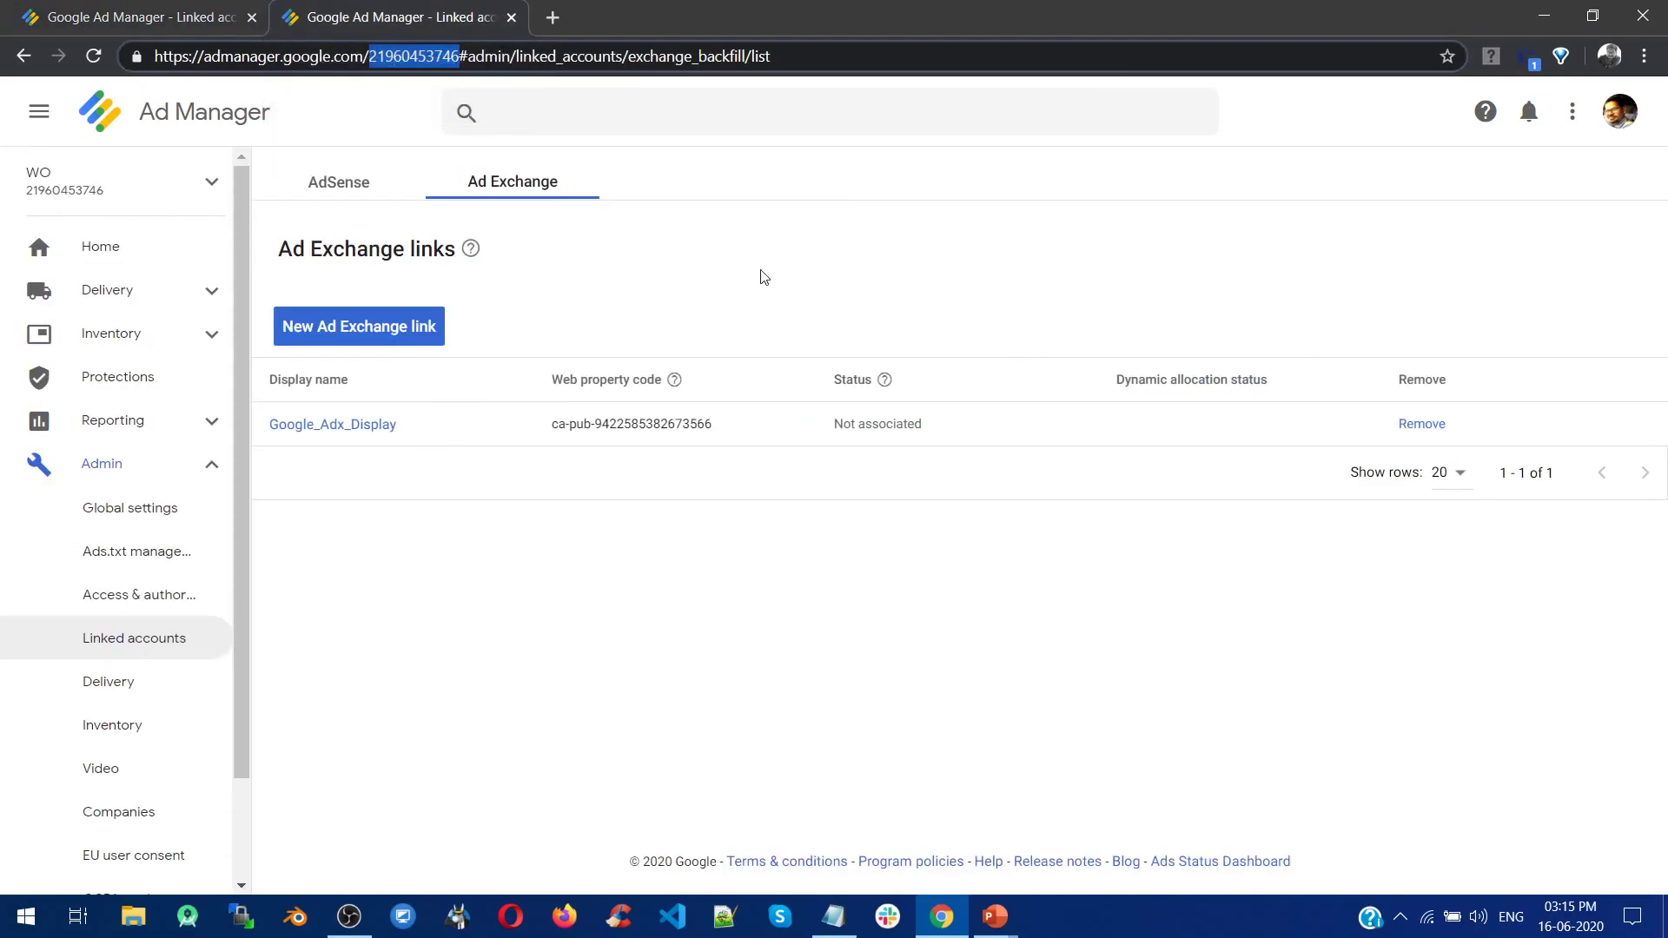
pyautogui.press('Return')
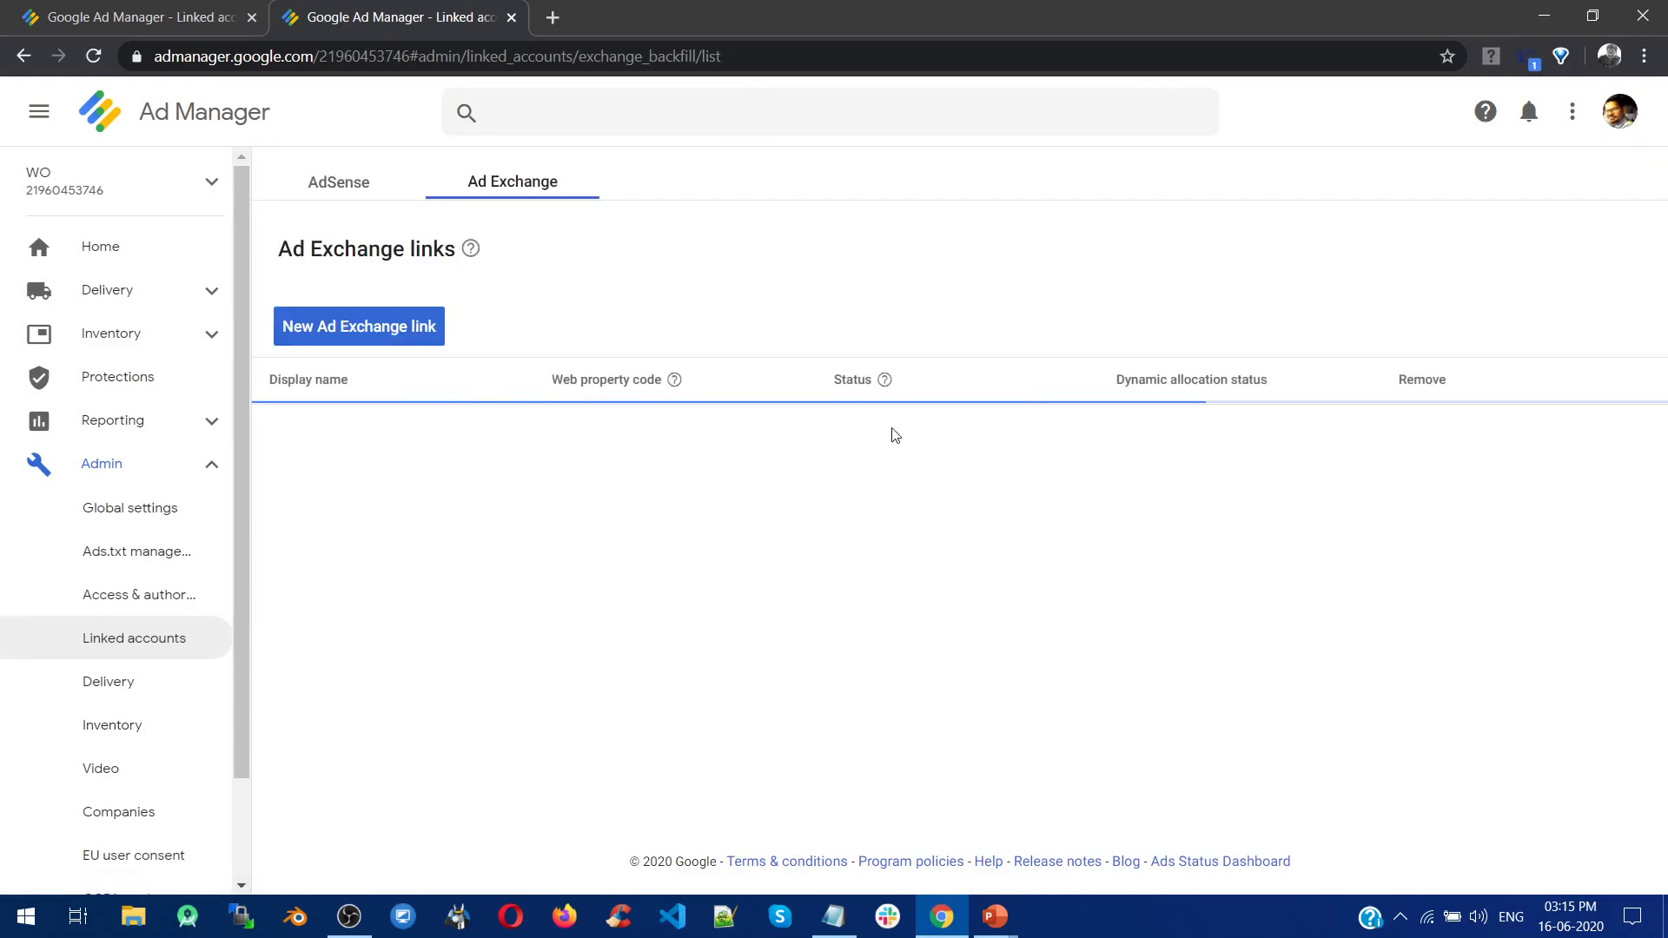
pyautogui.doubleClick(844, 425)
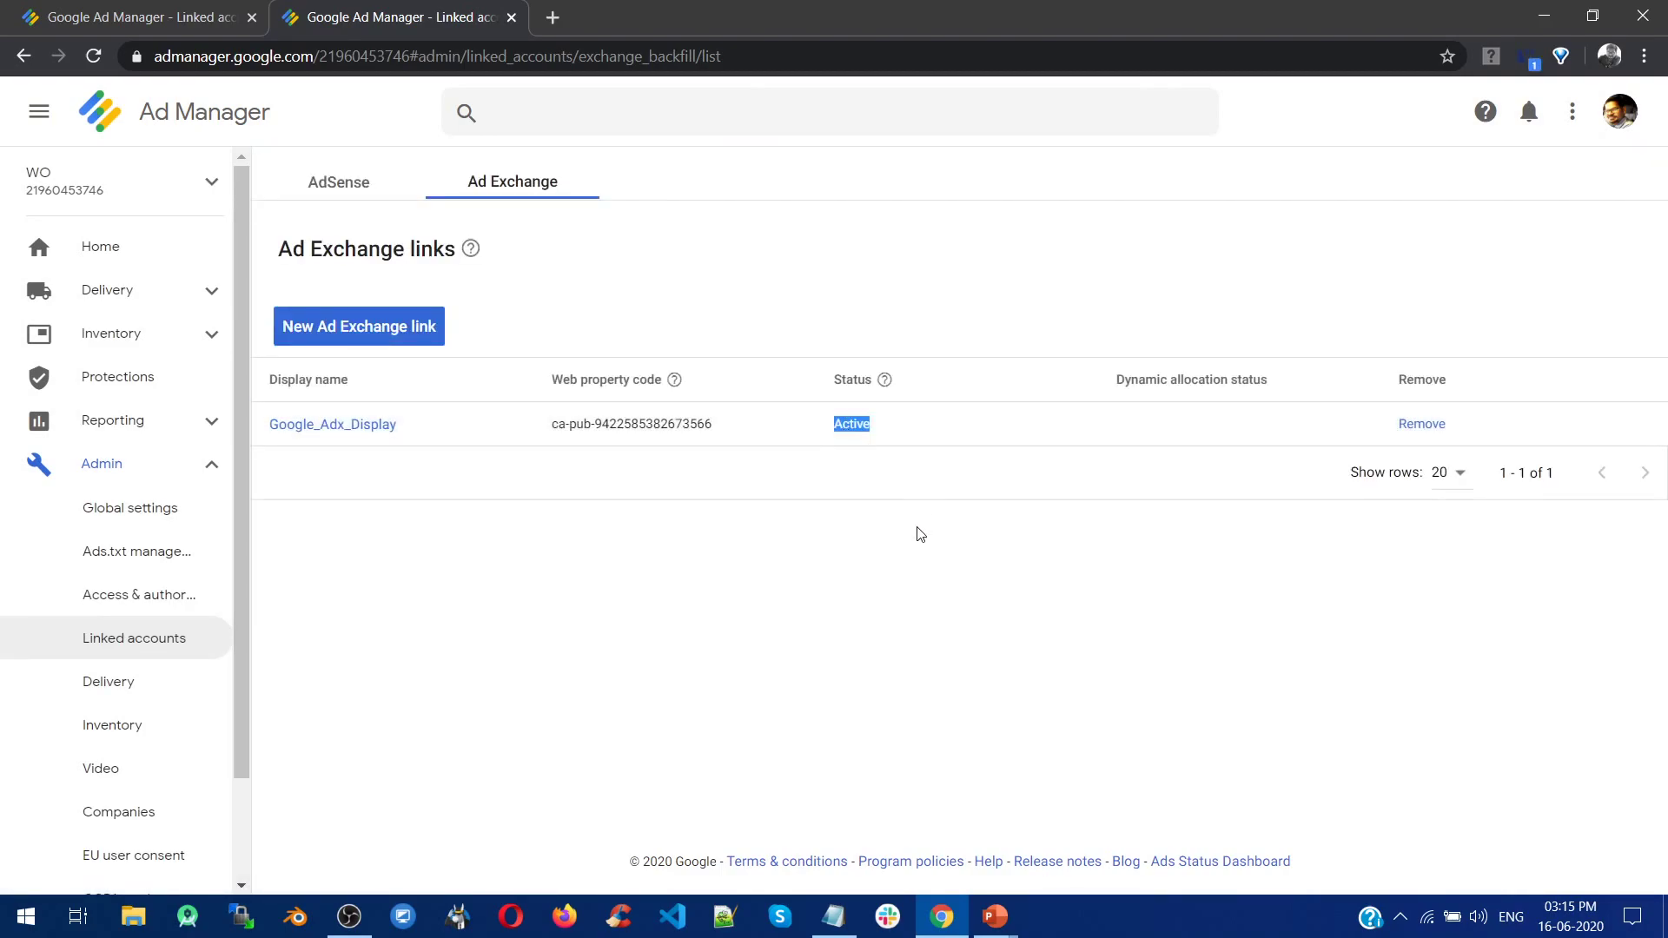
pyautogui.click(885, 611)
# Go to the network's delivery orders and start a new order.
pyautogui.hotkey('alt', 'Tab')
pyautogui.hotkey('alt', 'Tab')
pyautogui.click(193, 301)
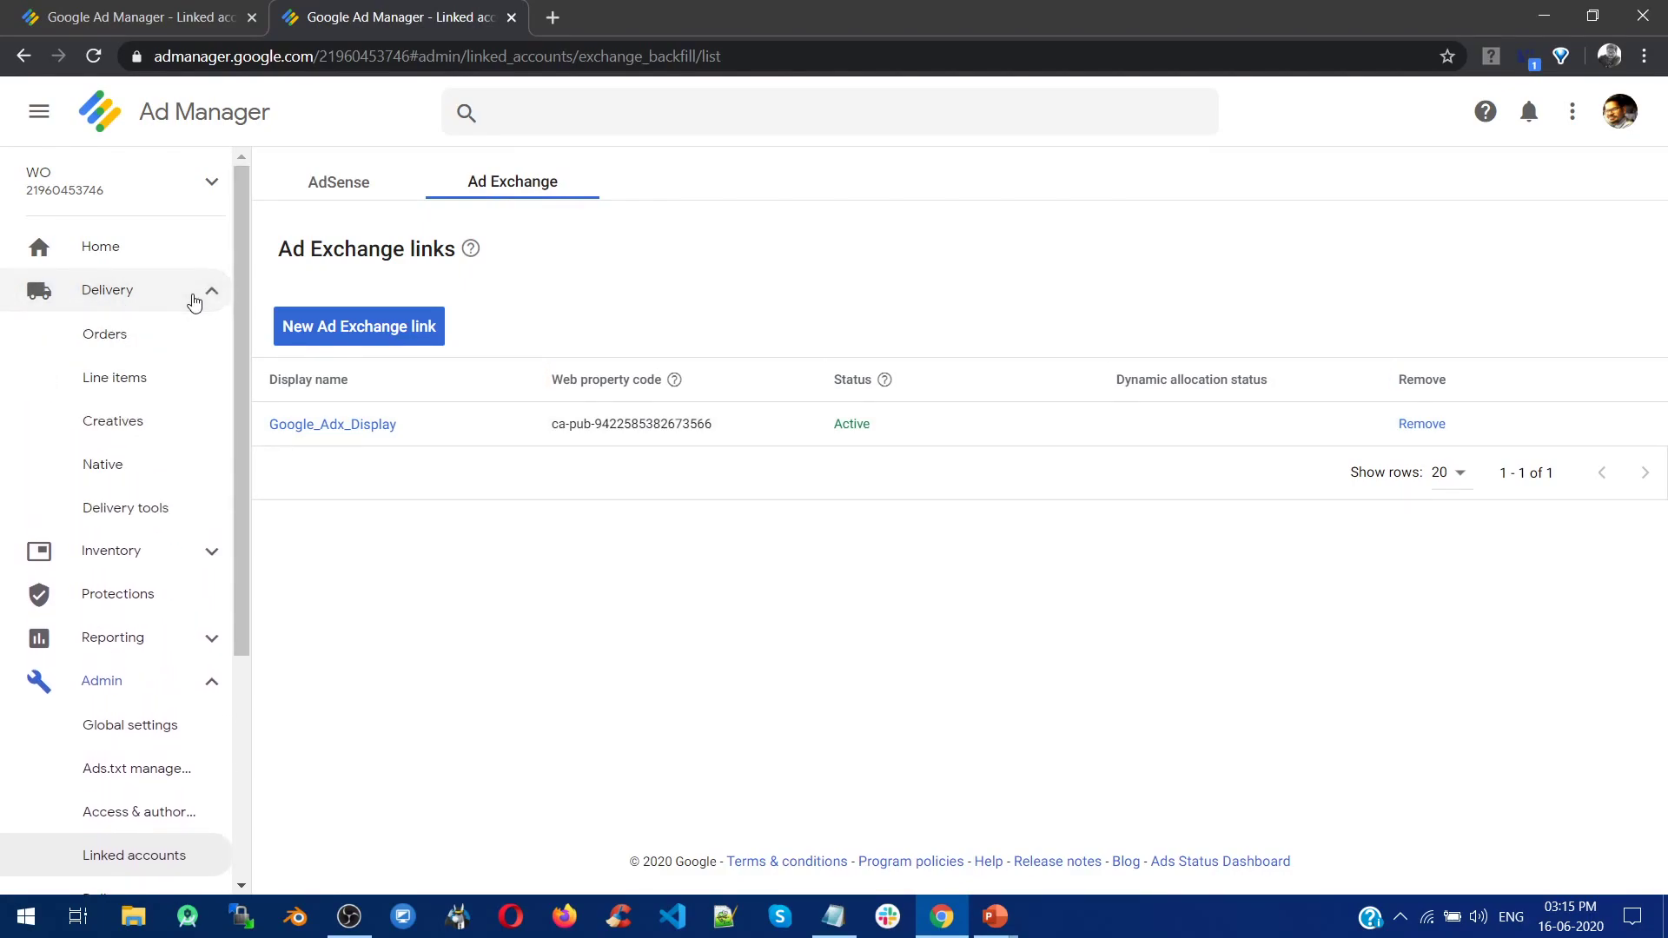
pyautogui.click(139, 333)
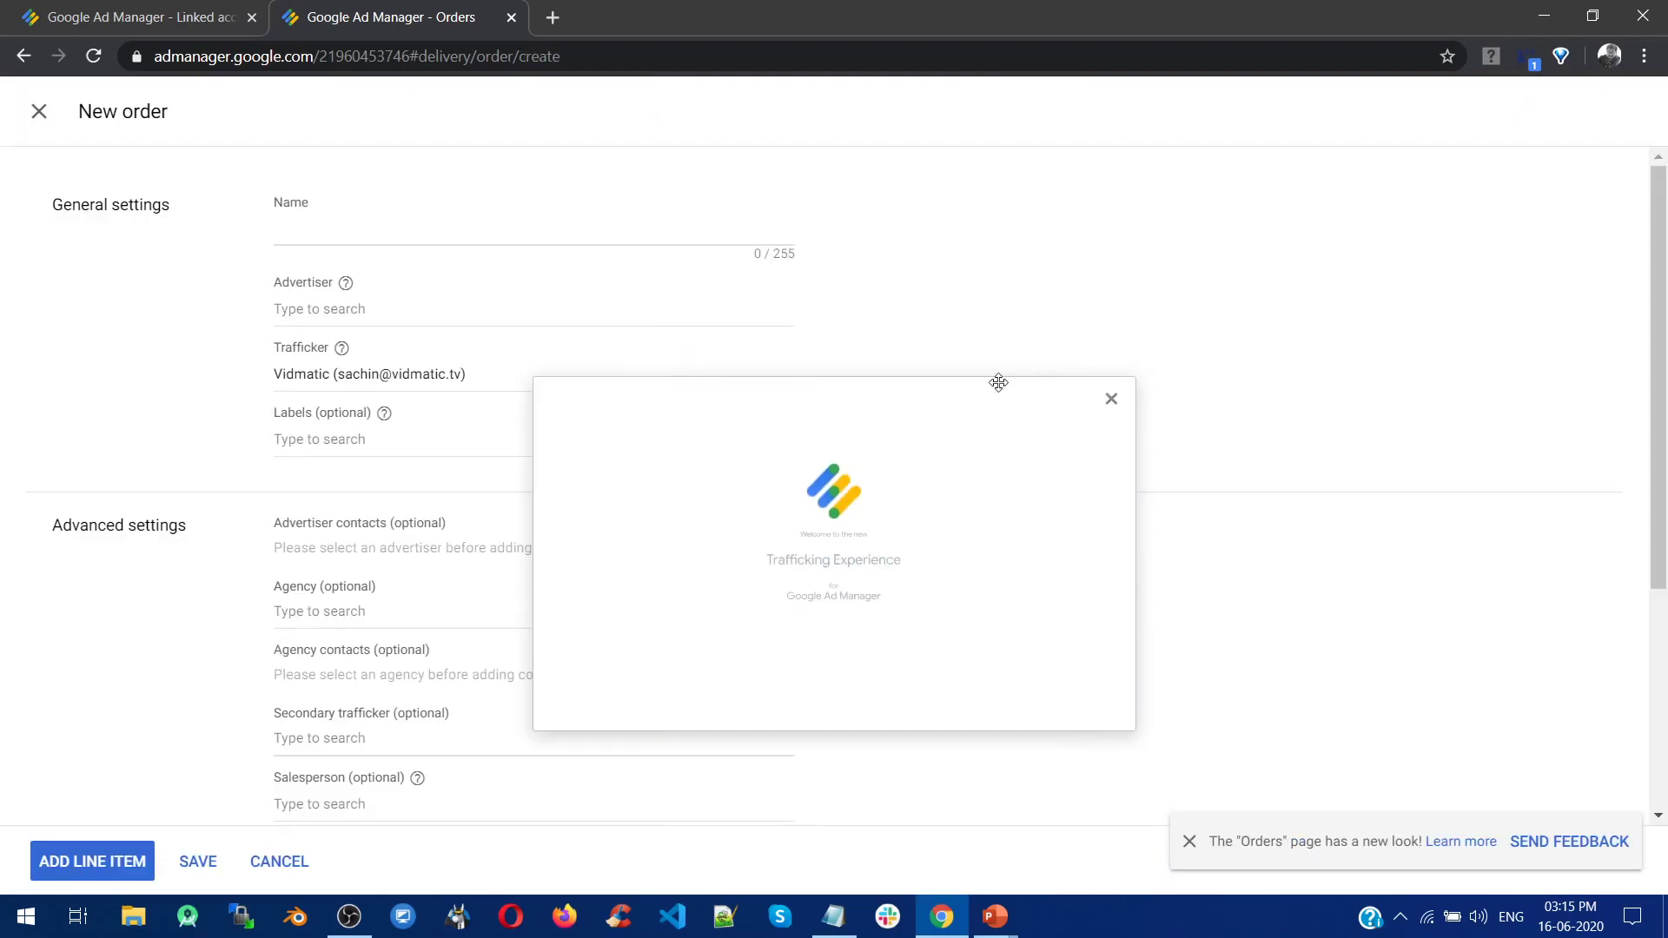
# Dismiss the welcome pop-up, name the order Google_Adx_Display_2020 and copy that name.
pyautogui.click(417, 233)
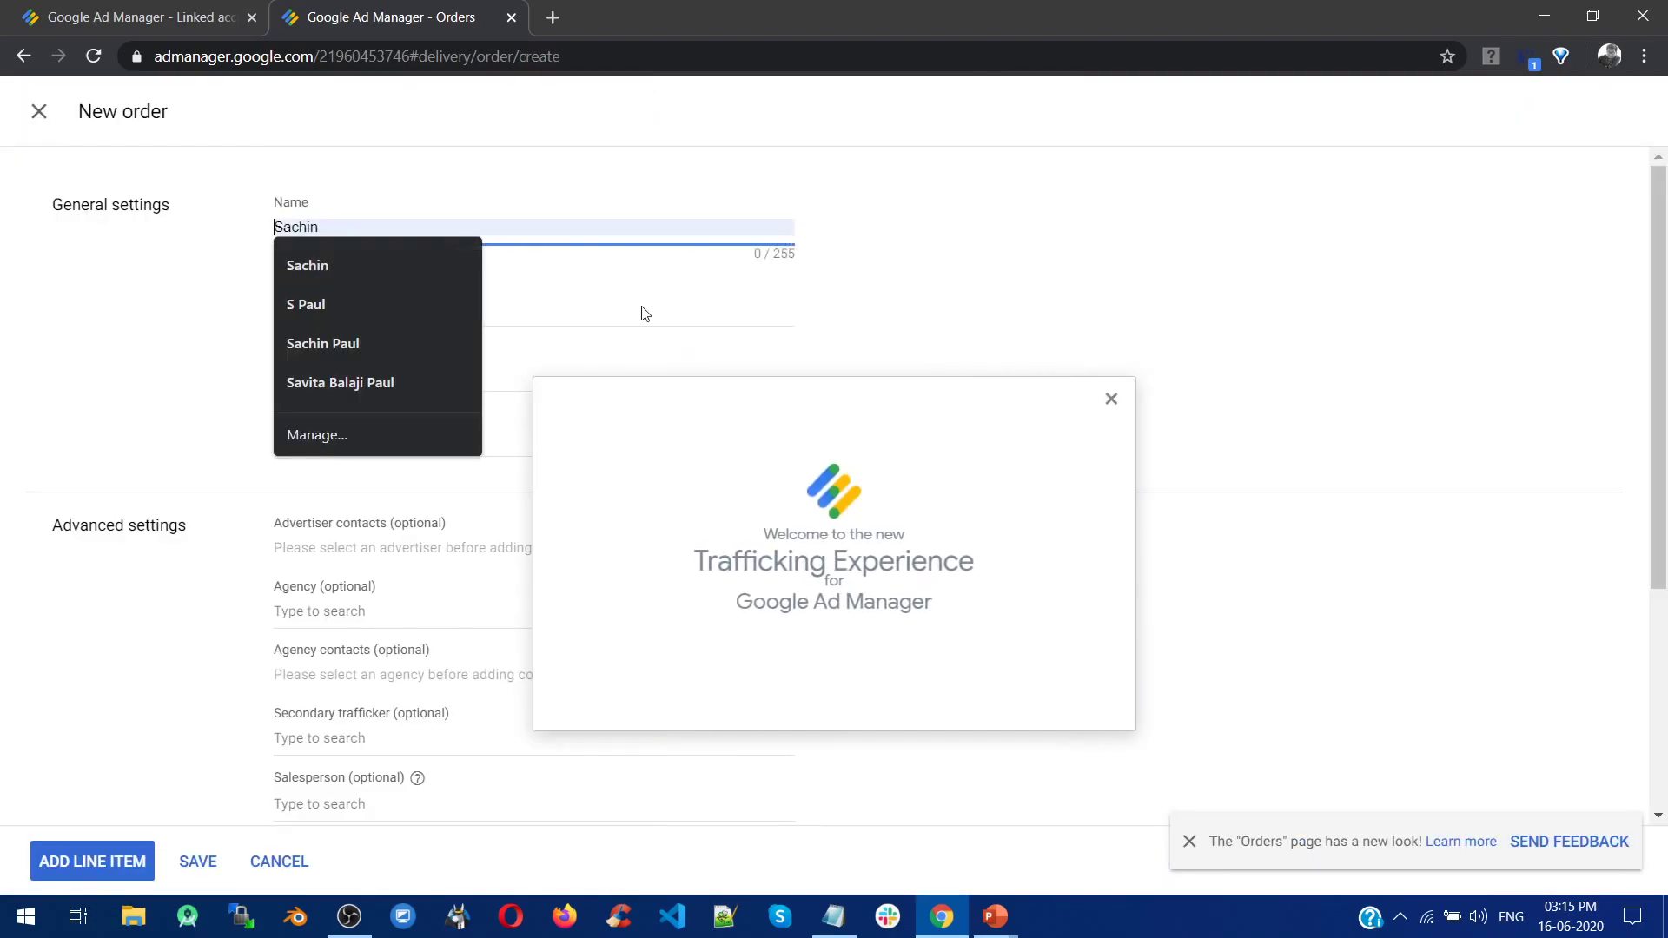
pyautogui.click(1110, 399)
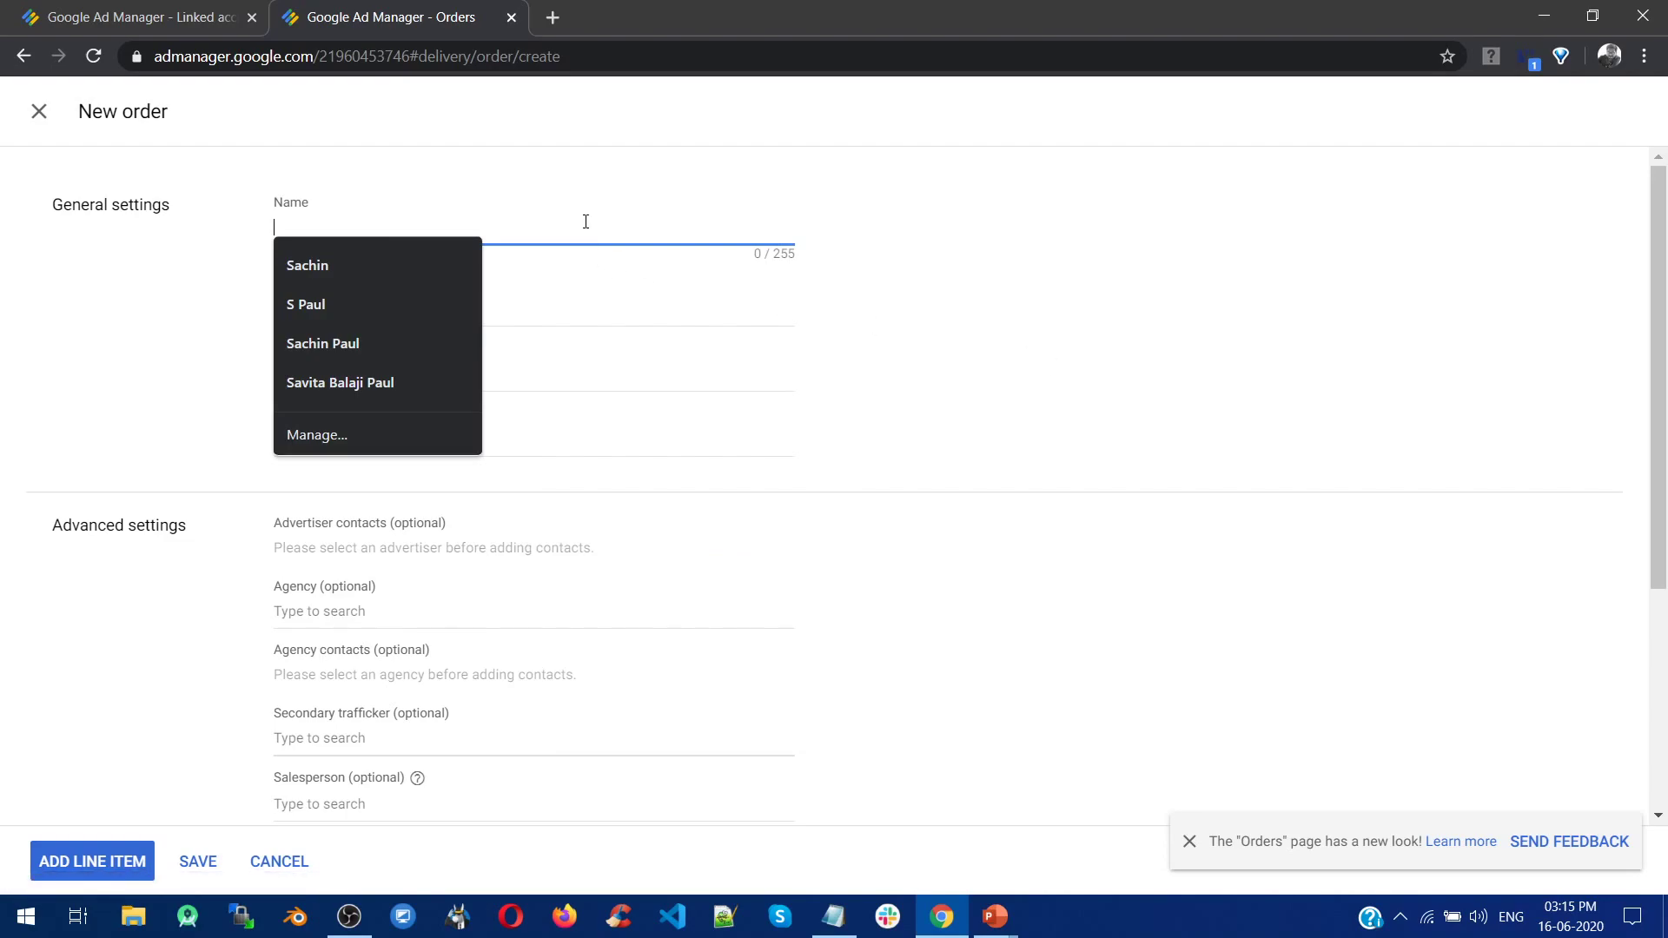
pyautogui.write('S')
pyautogui.press('BackSpace')
pyautogui.write('Google_Adx_Display_20')
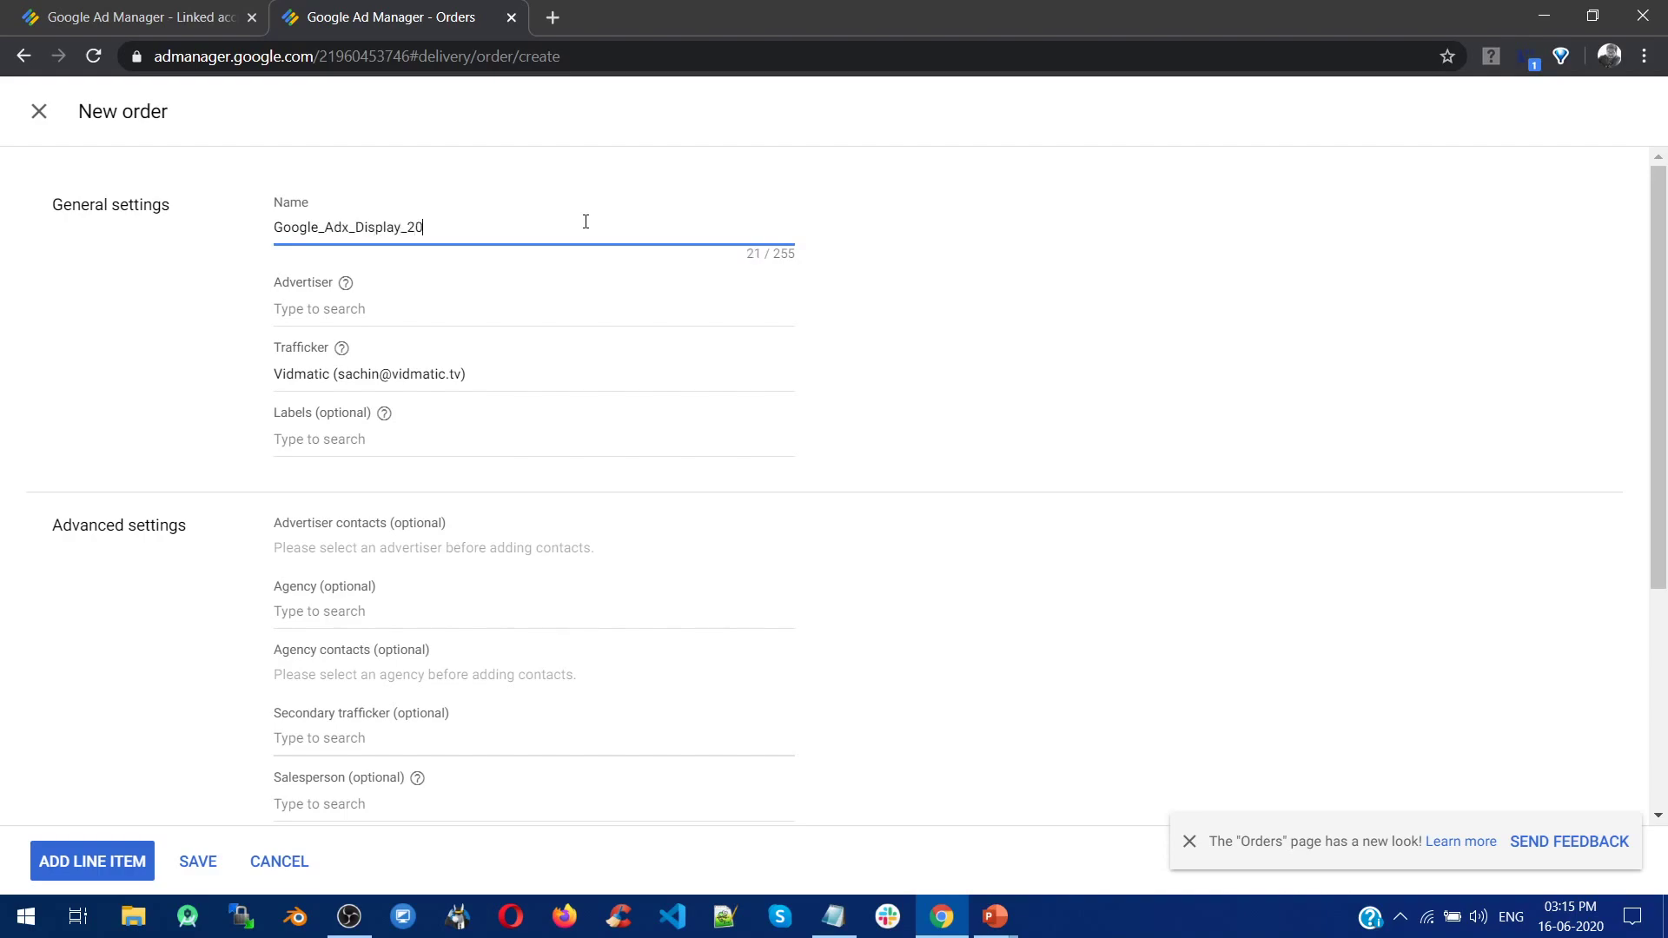
pyautogui.hotkey('ctrl', 'a')
pyautogui.hotkey('ctrl', 'c')
# Set the order's advertiser to Adx, leave the optional advanced settings empty and save the order.
pyautogui.click(421, 313)
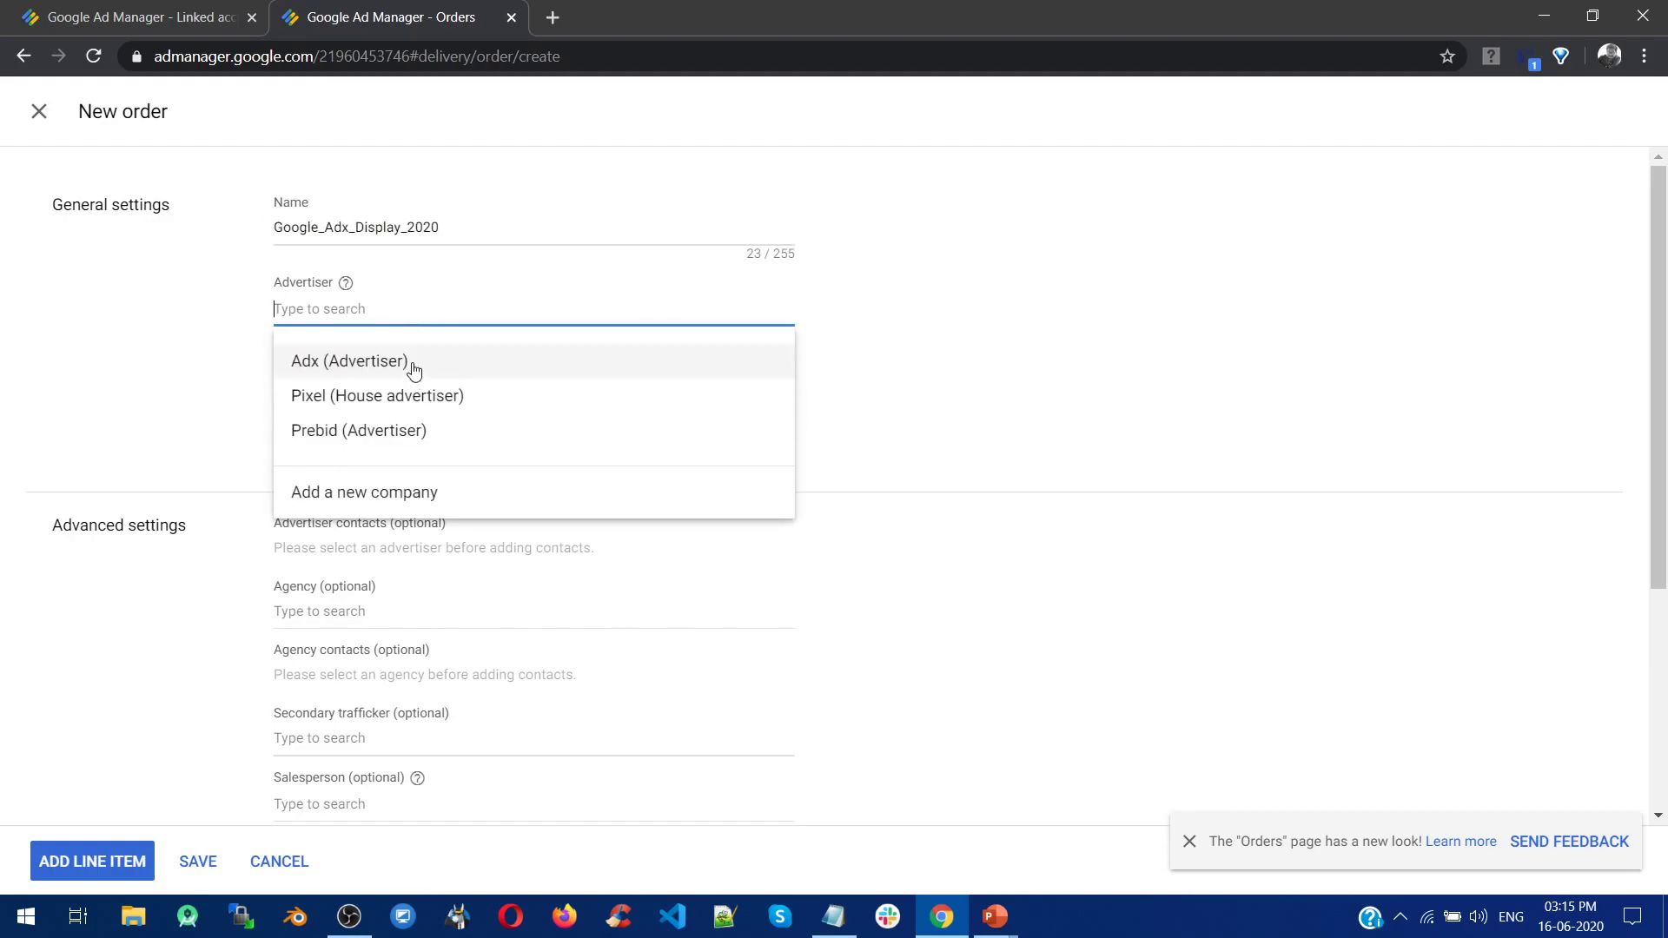
pyautogui.click(416, 367)
pyautogui.scroll(-4, 598, 399)
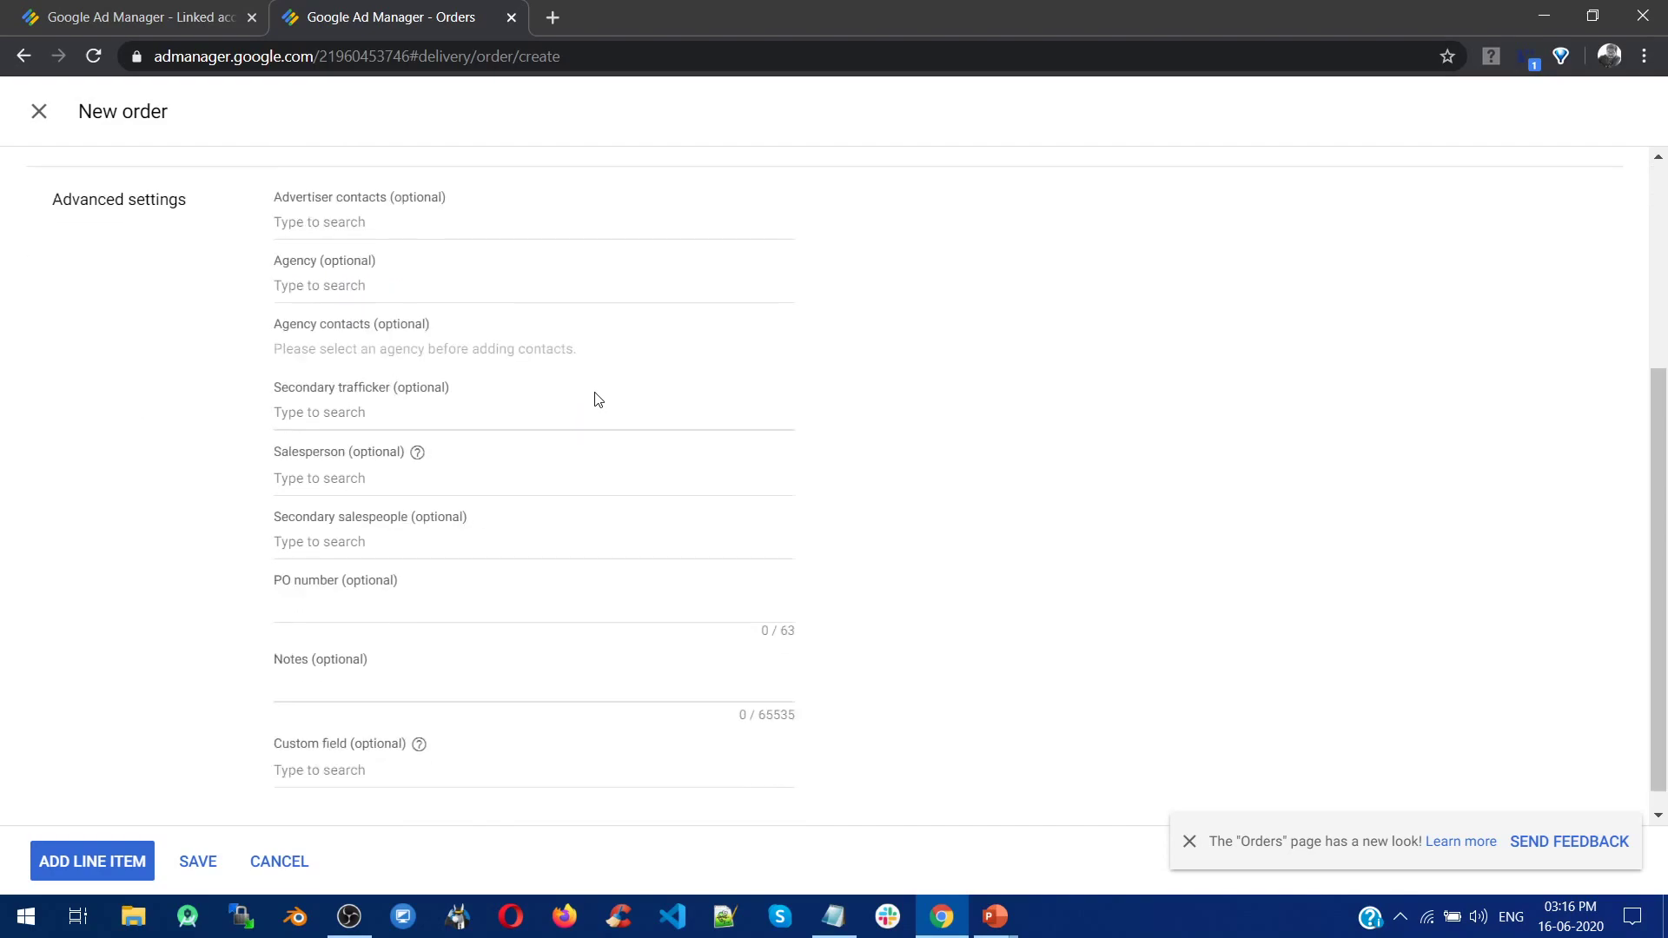
pyautogui.scroll(-1, 468, 397)
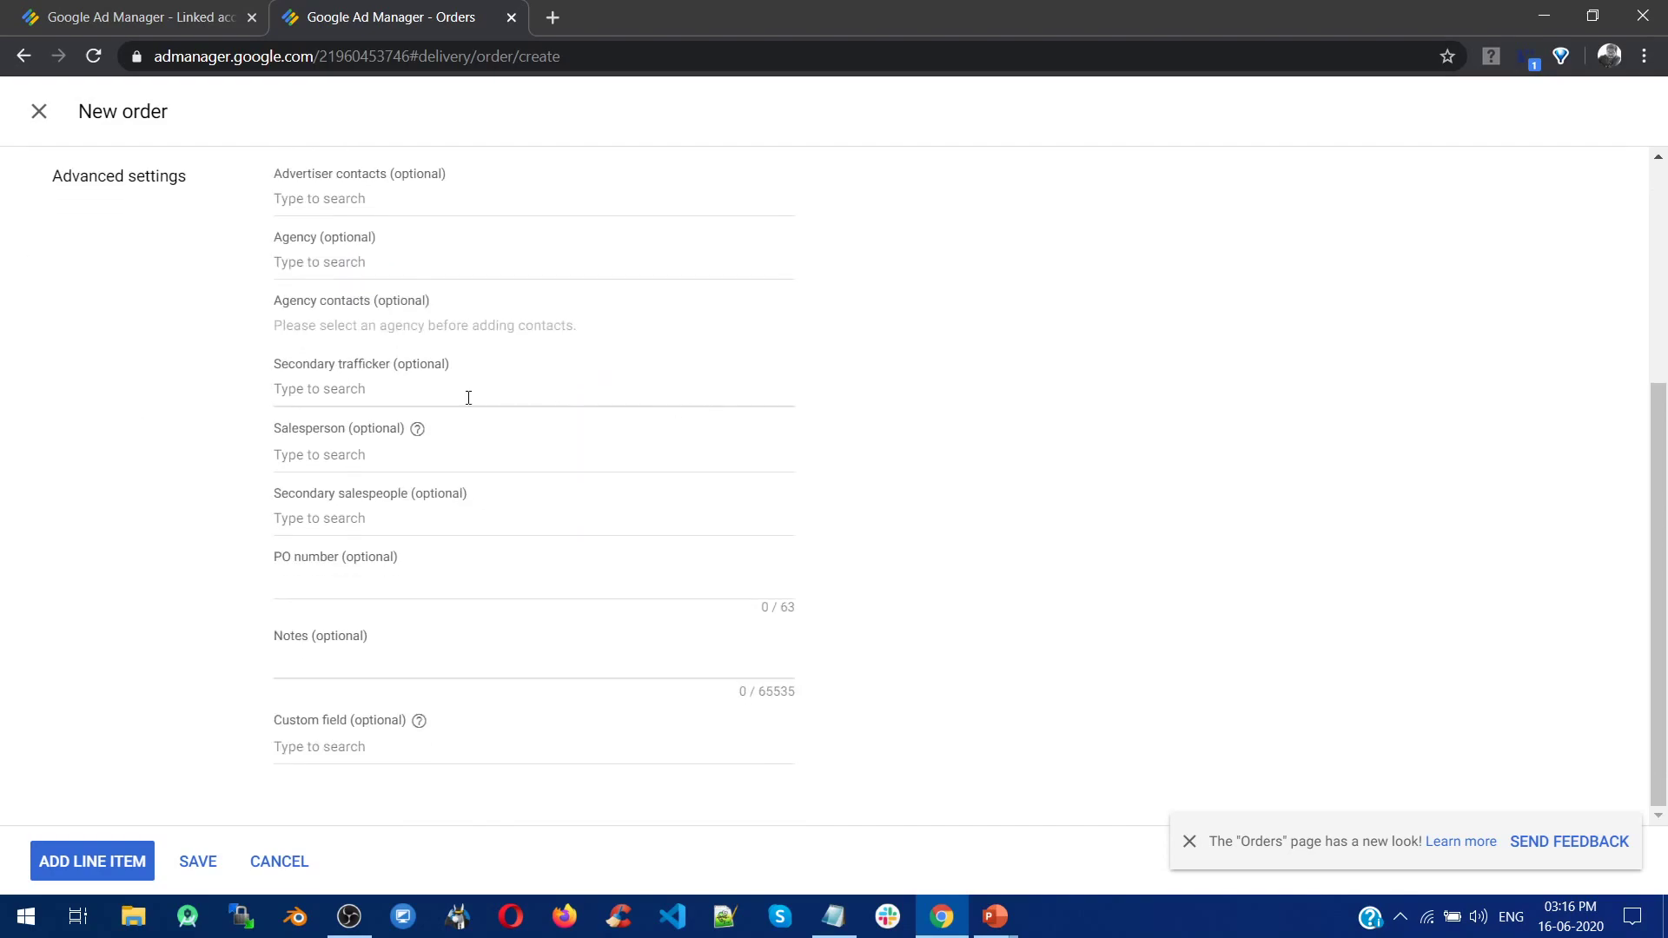
pyautogui.click(210, 861)
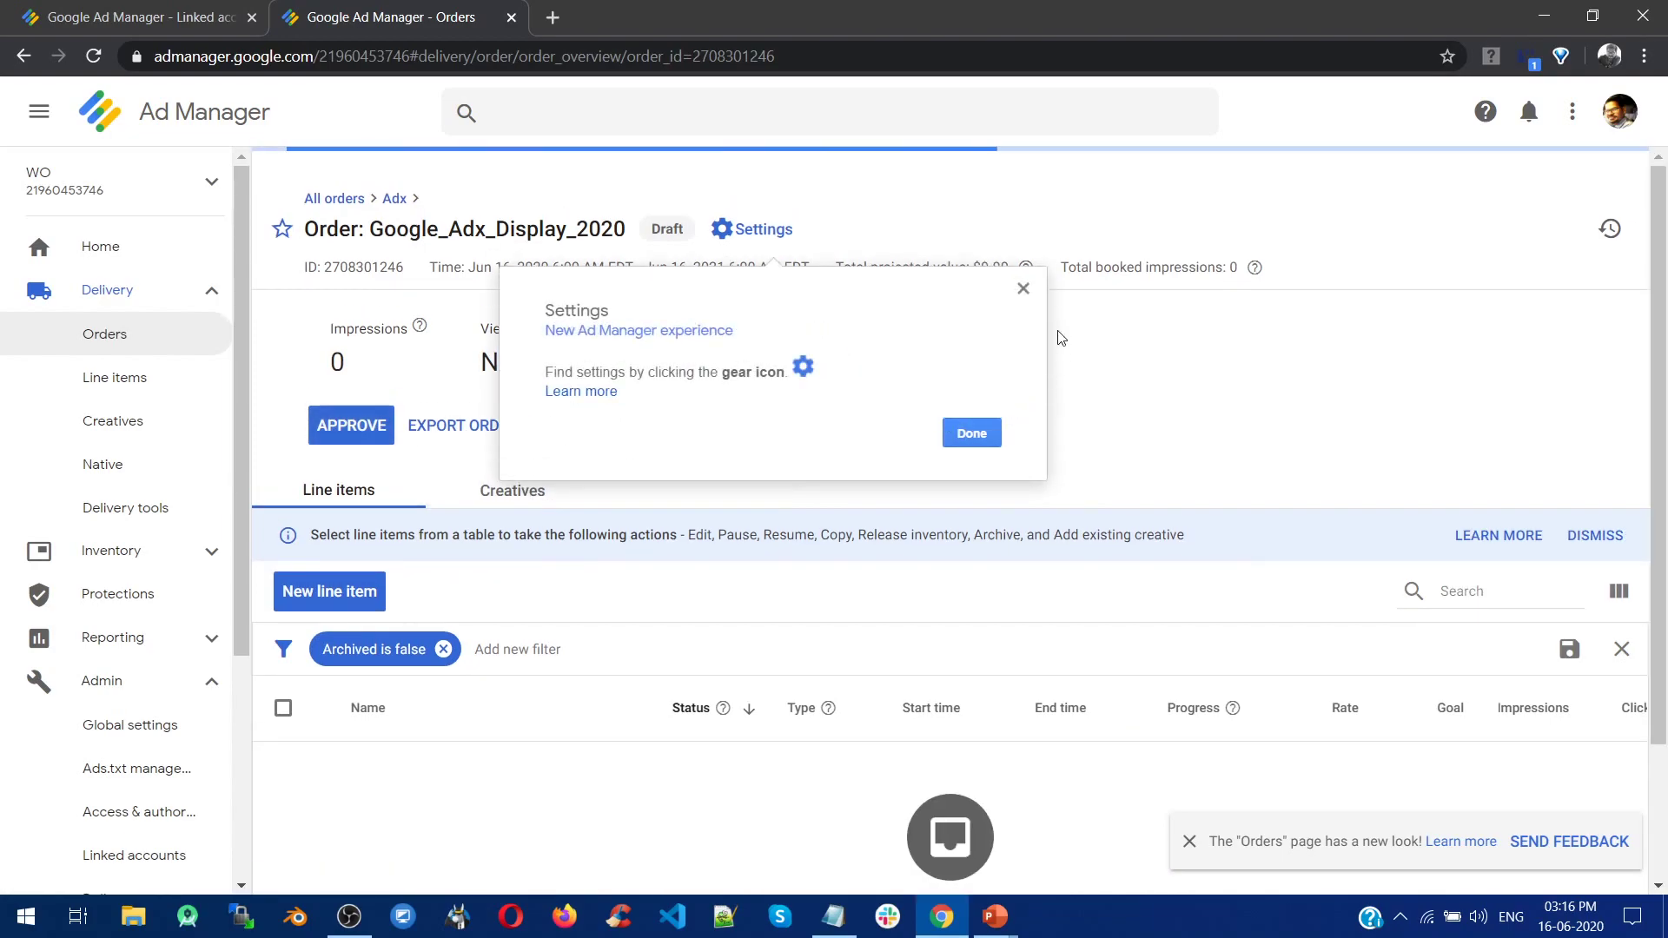
# Approve the saved order and start a new line item in it with the Display ad type.
pyautogui.click(1022, 288)
pyautogui.scroll(-2, 880, 412)
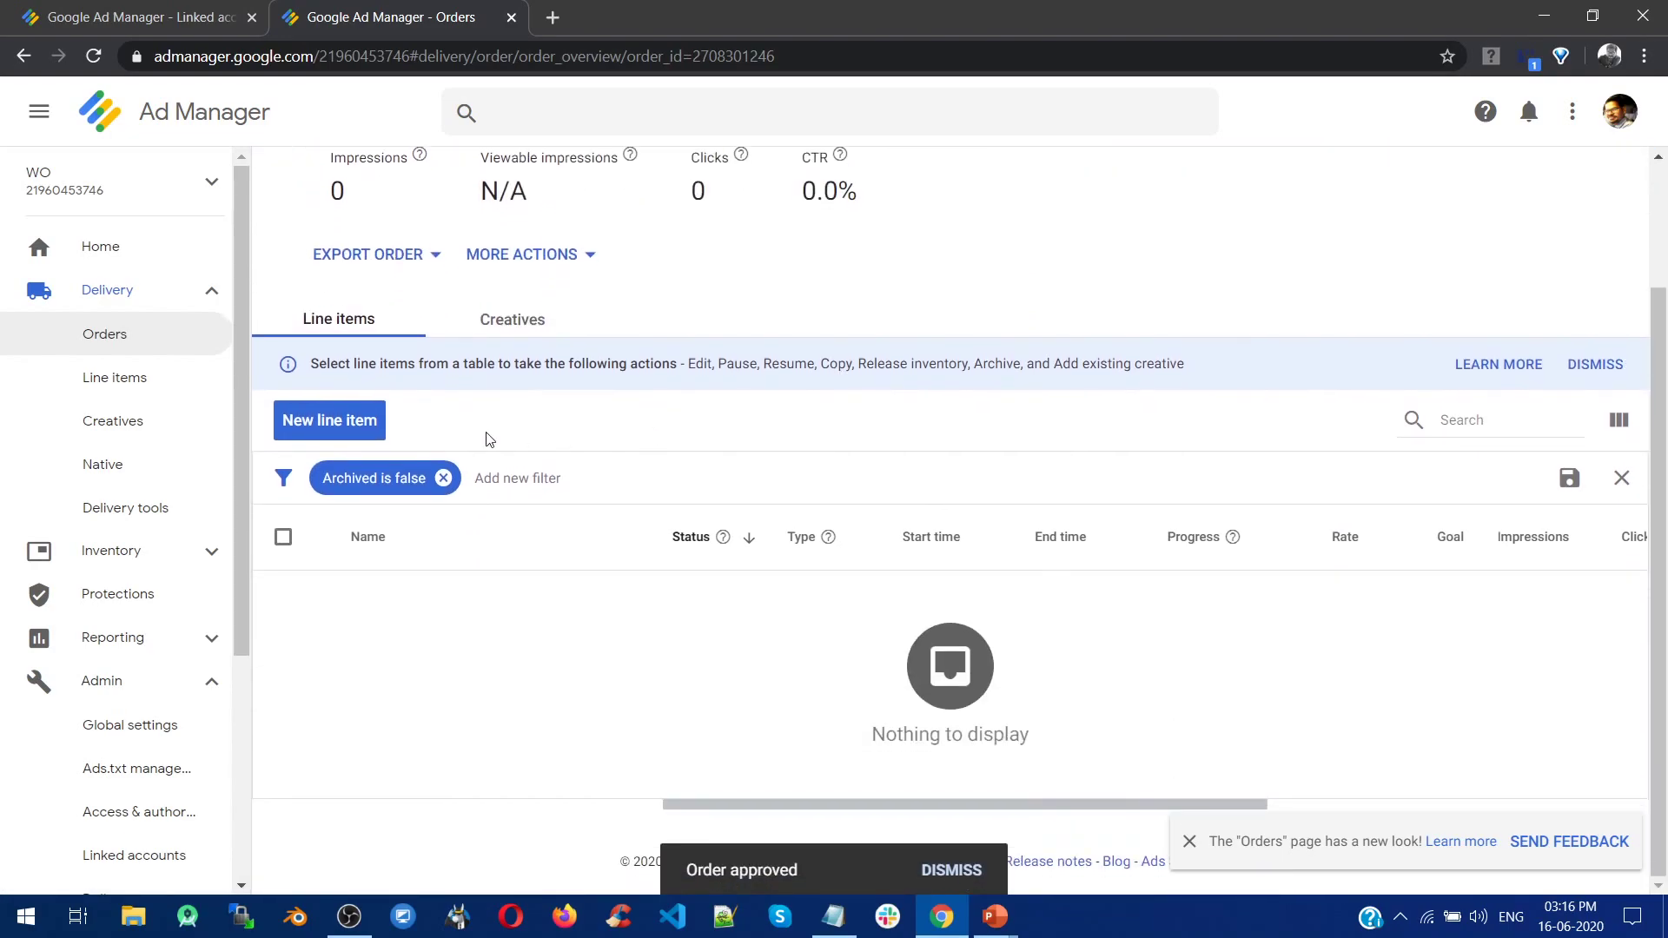
pyautogui.click(327, 421)
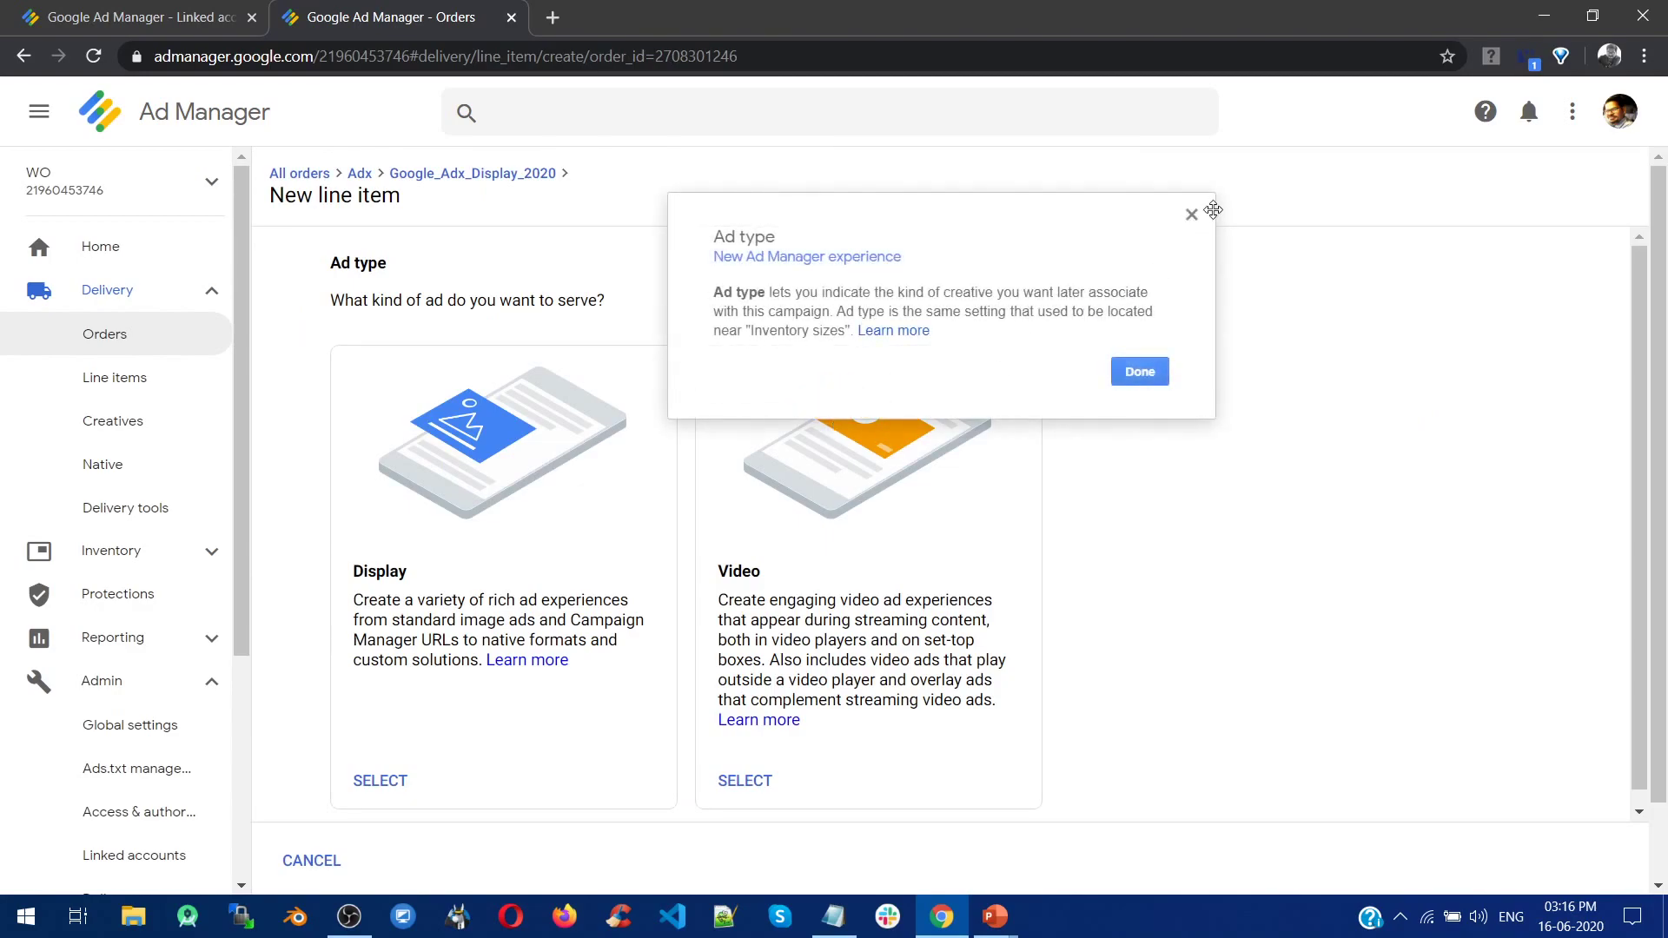
pyautogui.click(1191, 214)
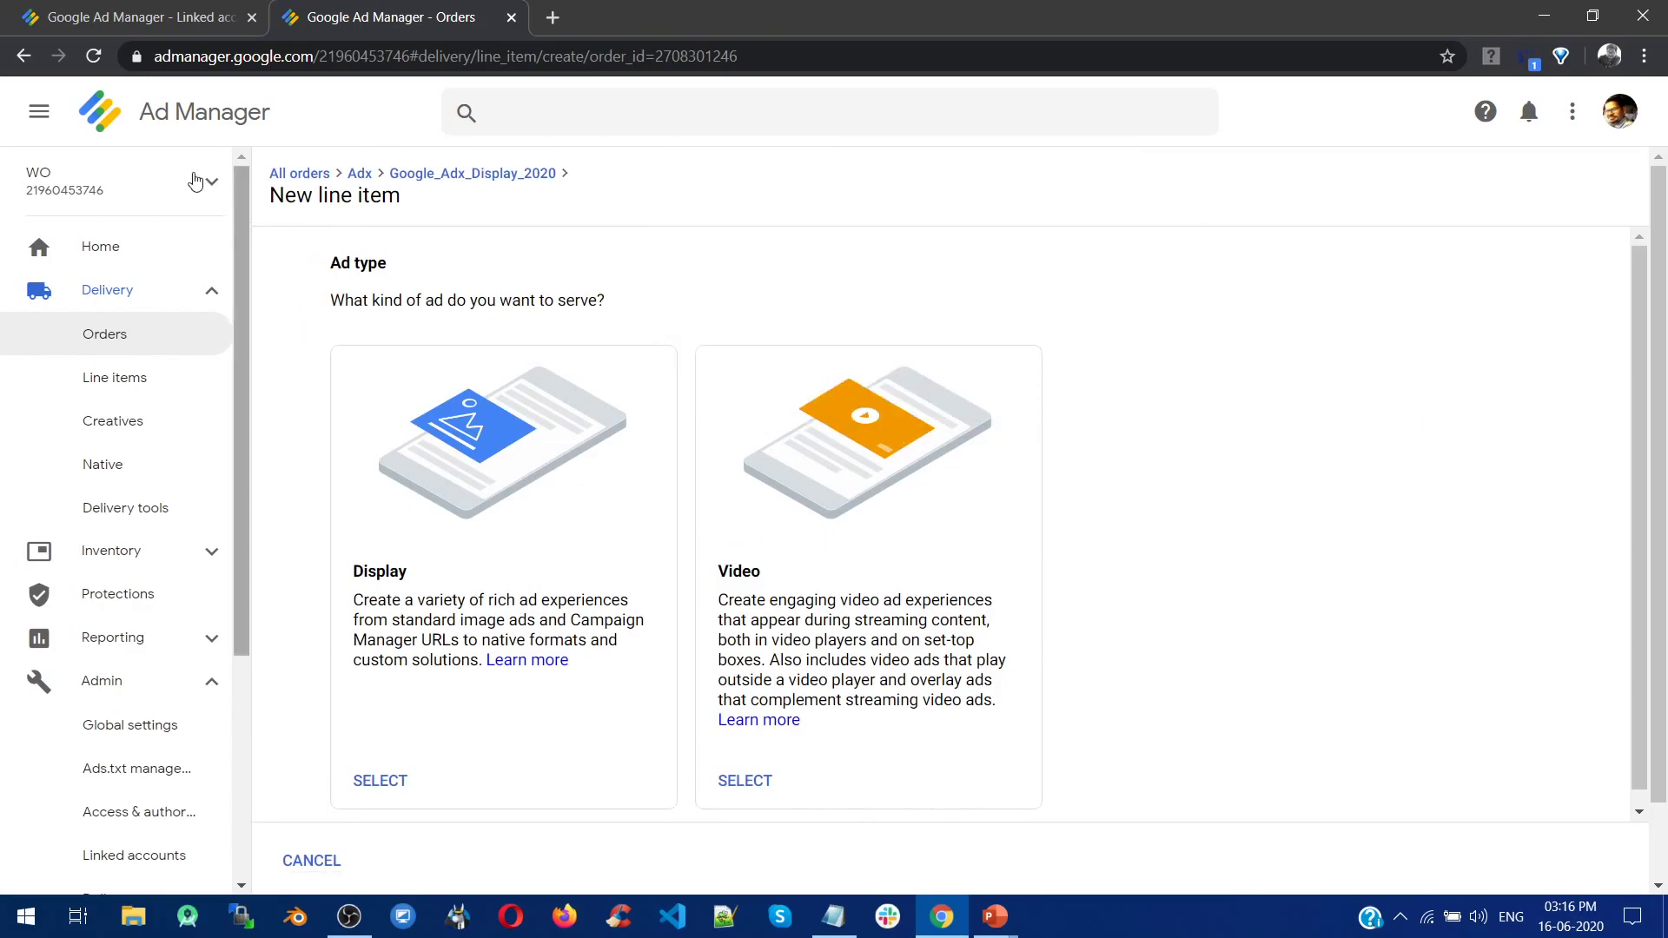
pyautogui.click(39, 111)
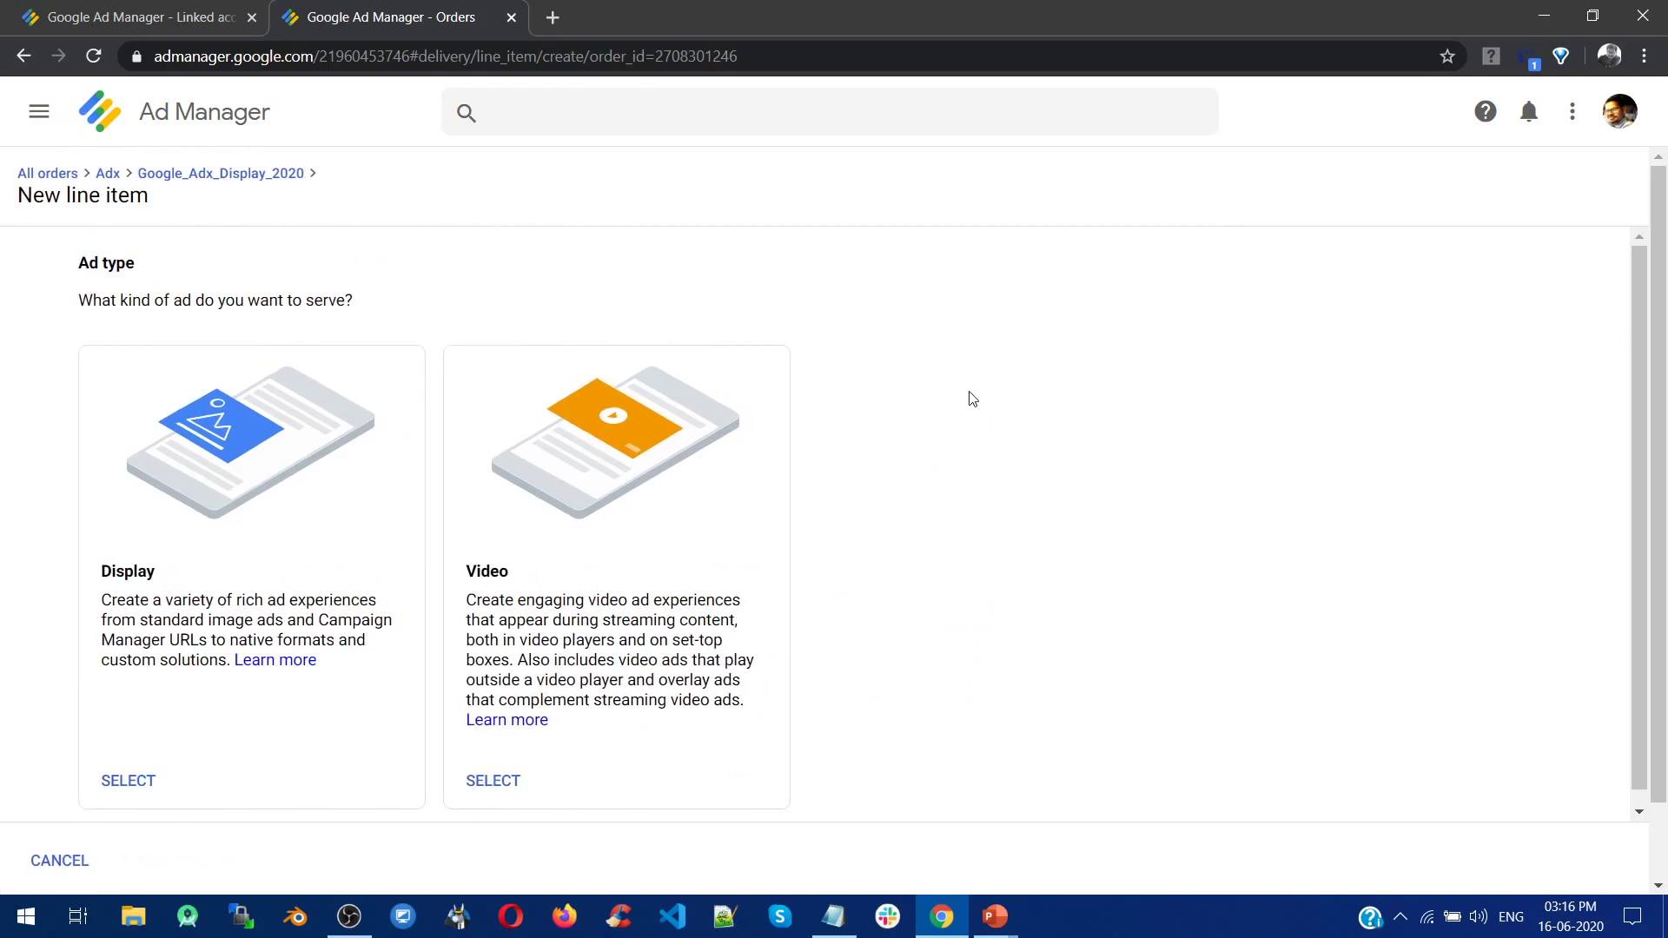
pyautogui.scroll(-1, 973, 399)
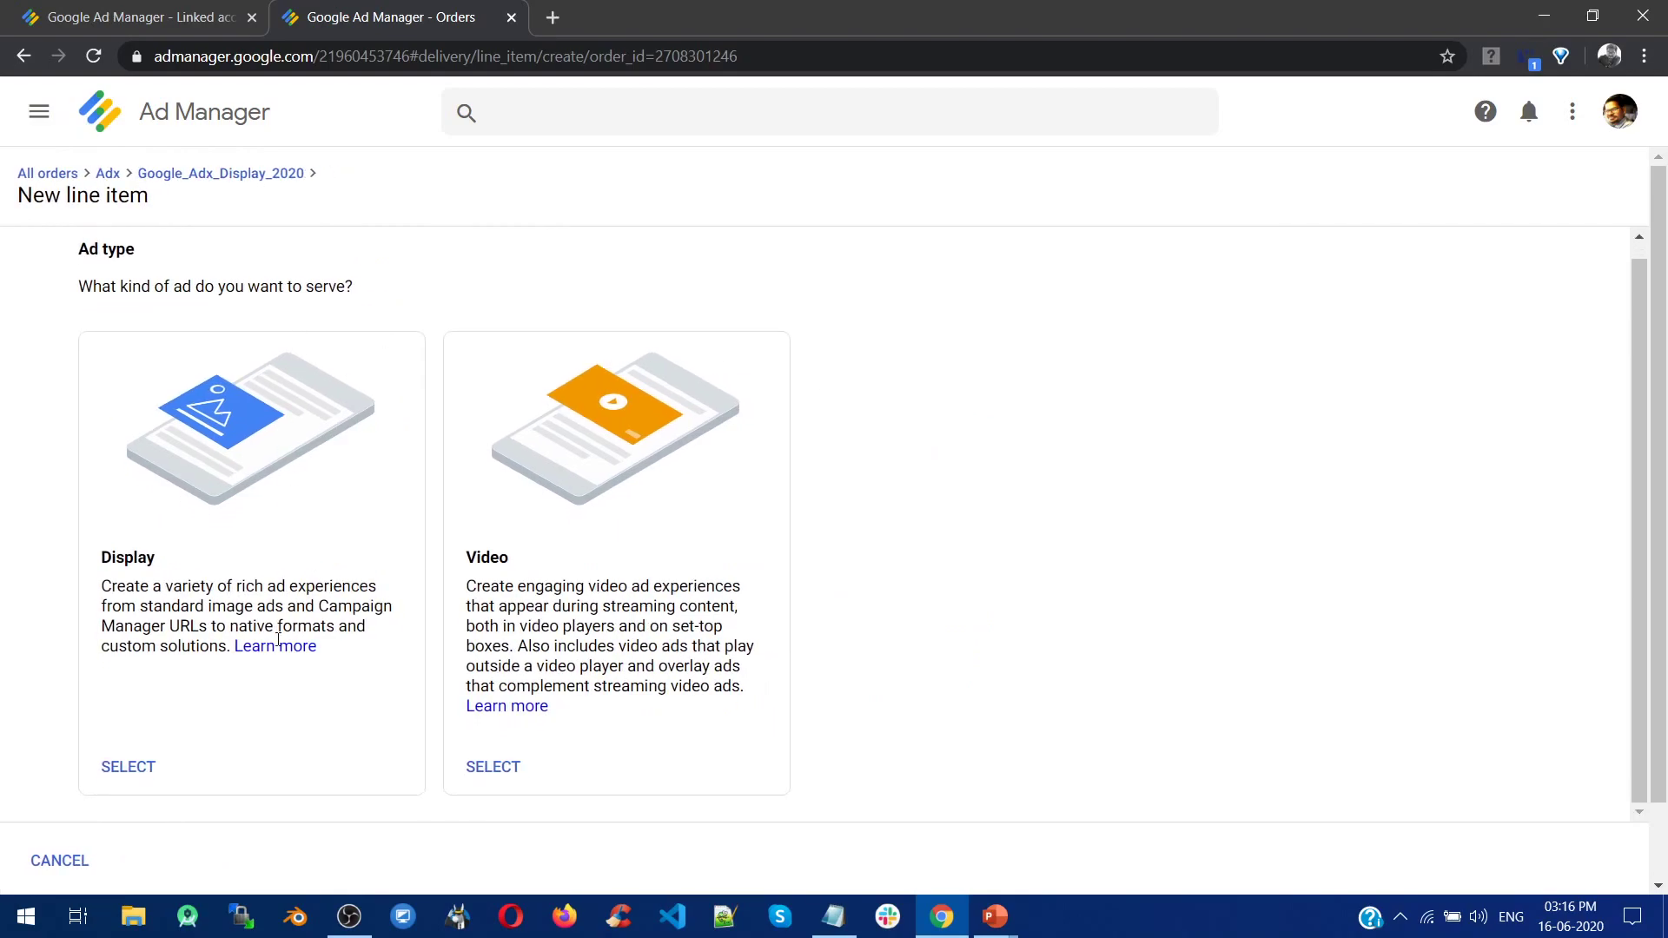
pyautogui.click(132, 765)
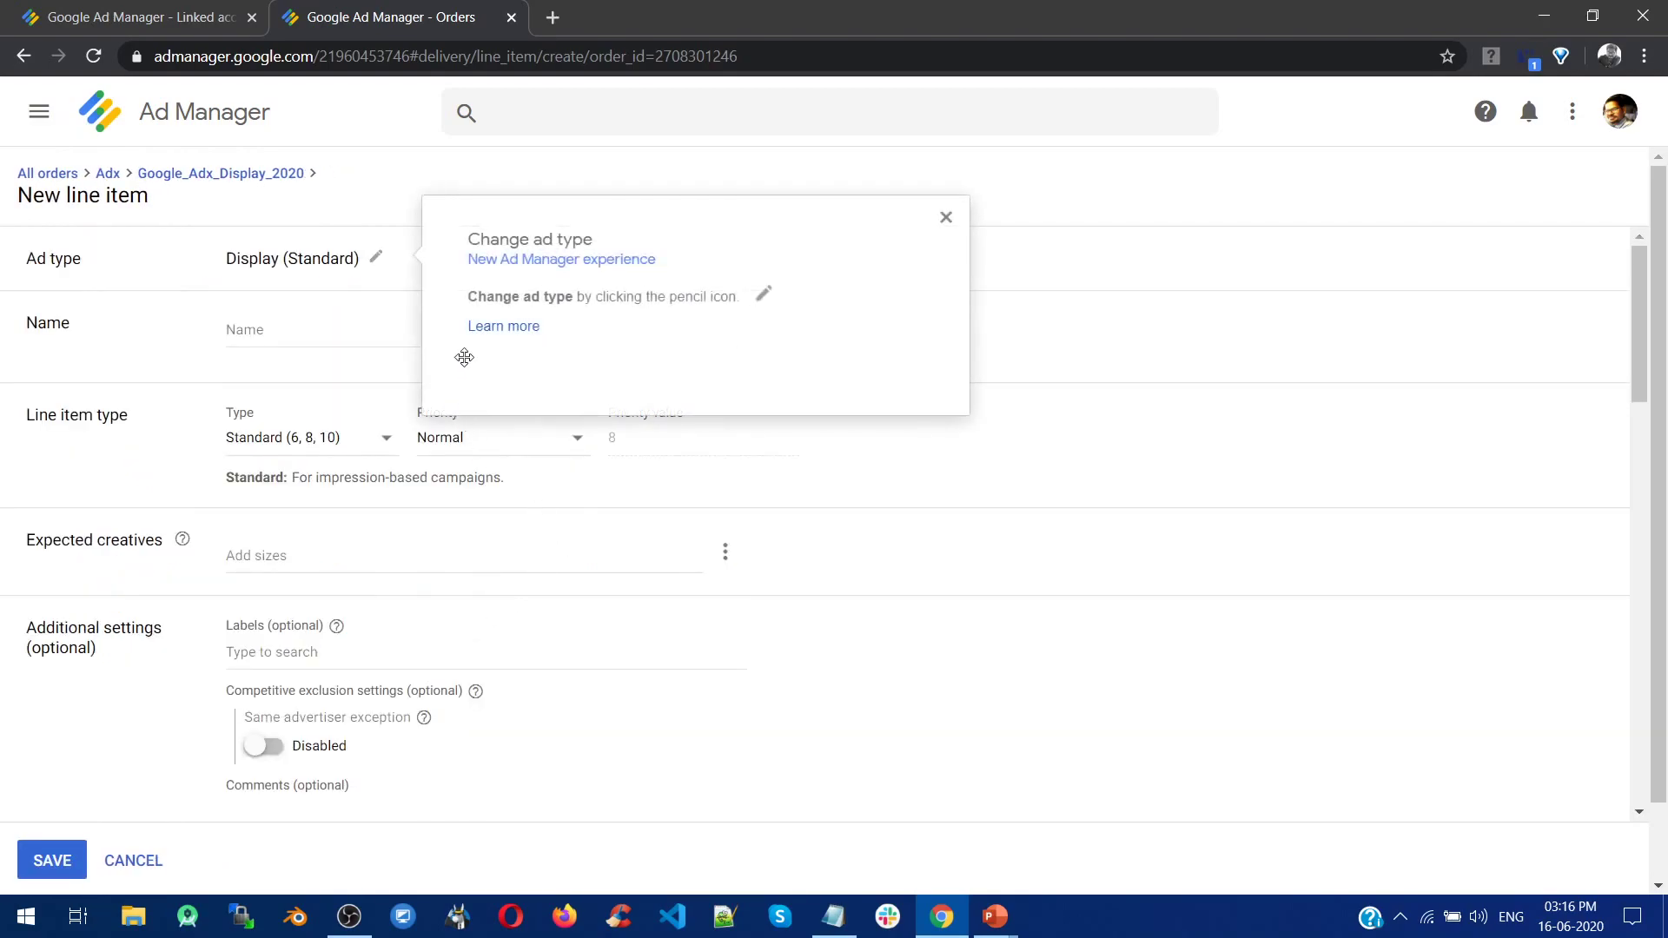
# Name the line item Google_Adx_Display_2020 using the copied order name, dismissing the feature tips.
pyautogui.click(945, 218)
pyautogui.click(339, 322)
pyautogui.hotkey('ctrl', 'v')
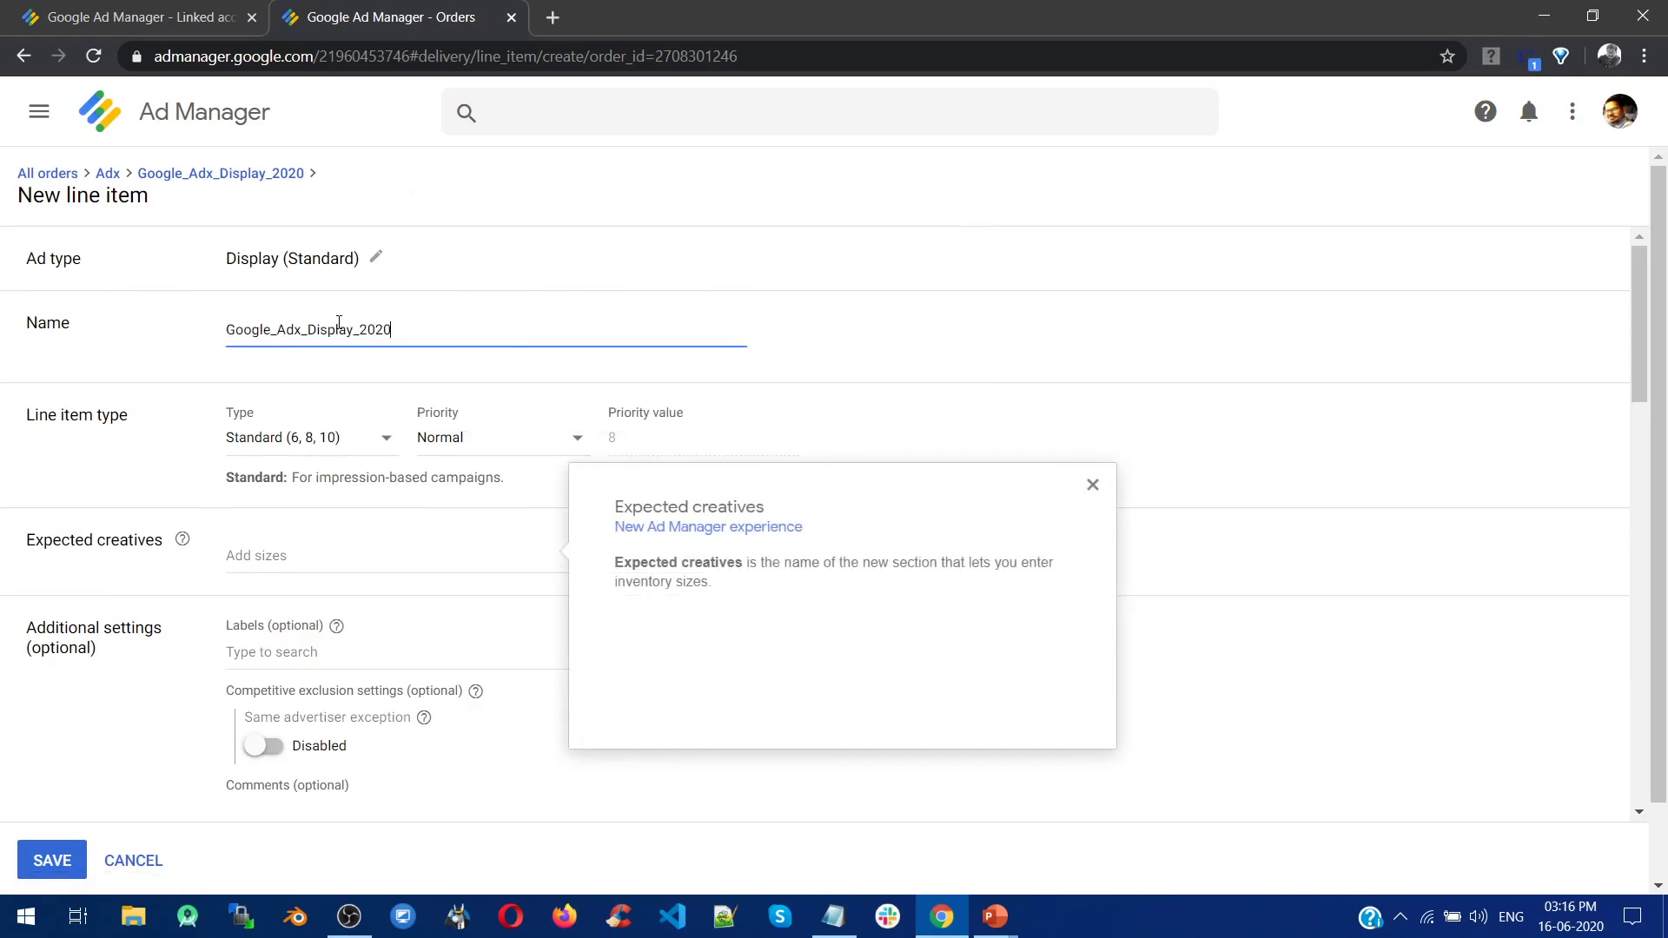
pyautogui.click(1093, 484)
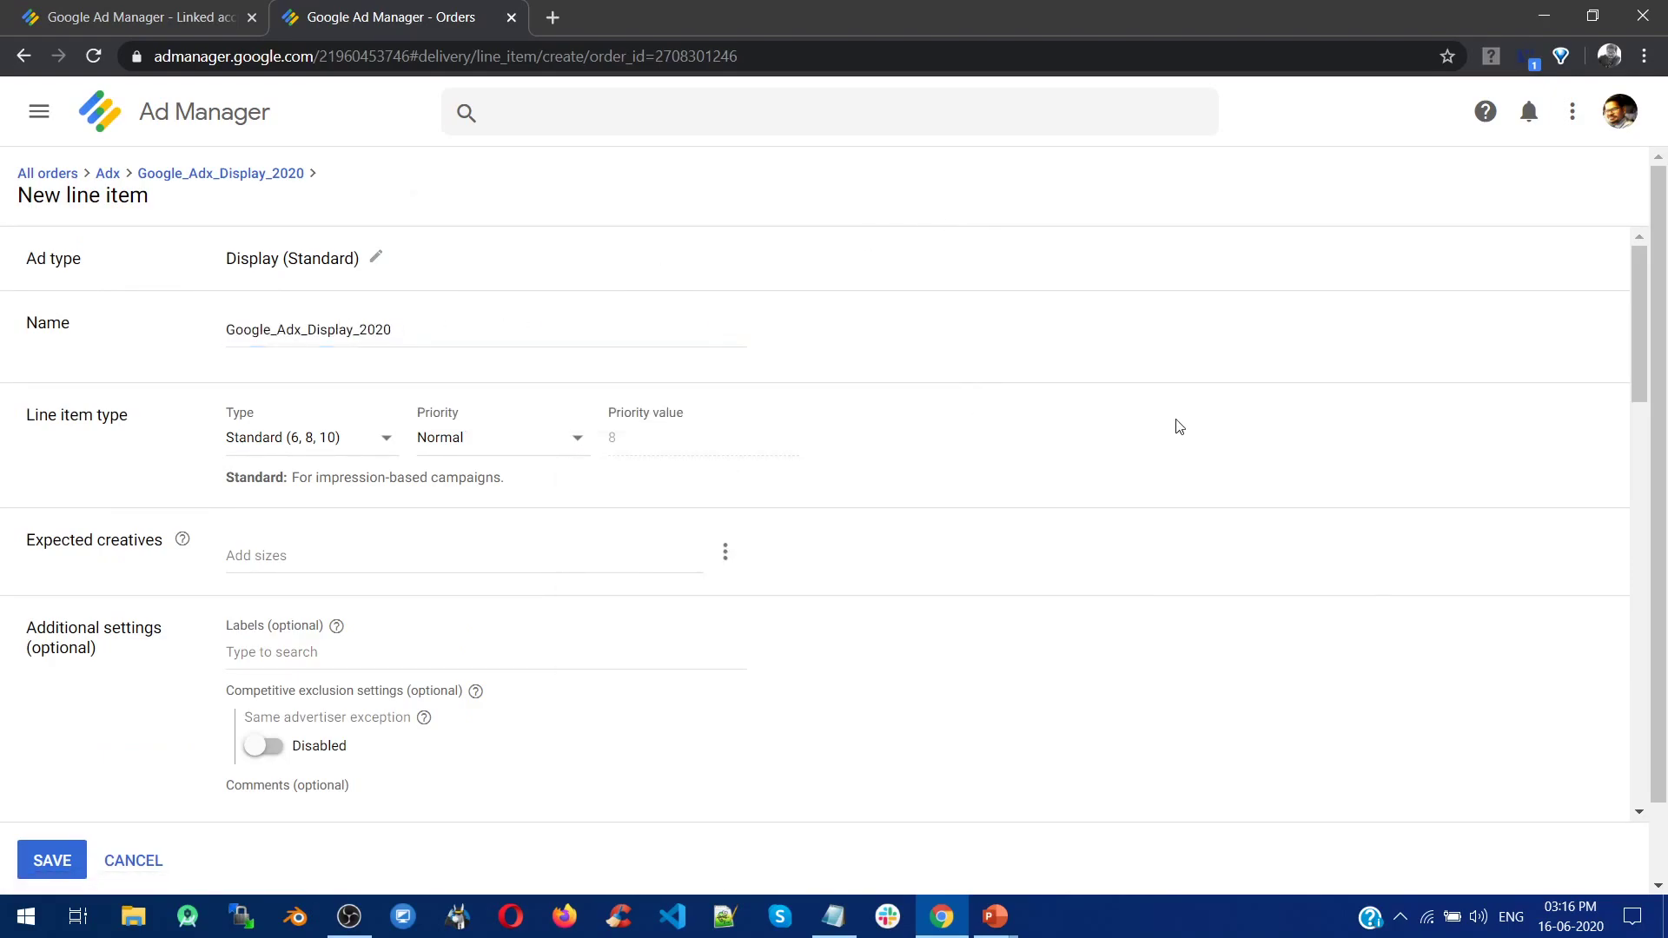
# Review the available line item types and set the type to Ad Exchange (12).
pyautogui.click(313, 439)
pyautogui.click(58, 456)
pyautogui.click(304, 438)
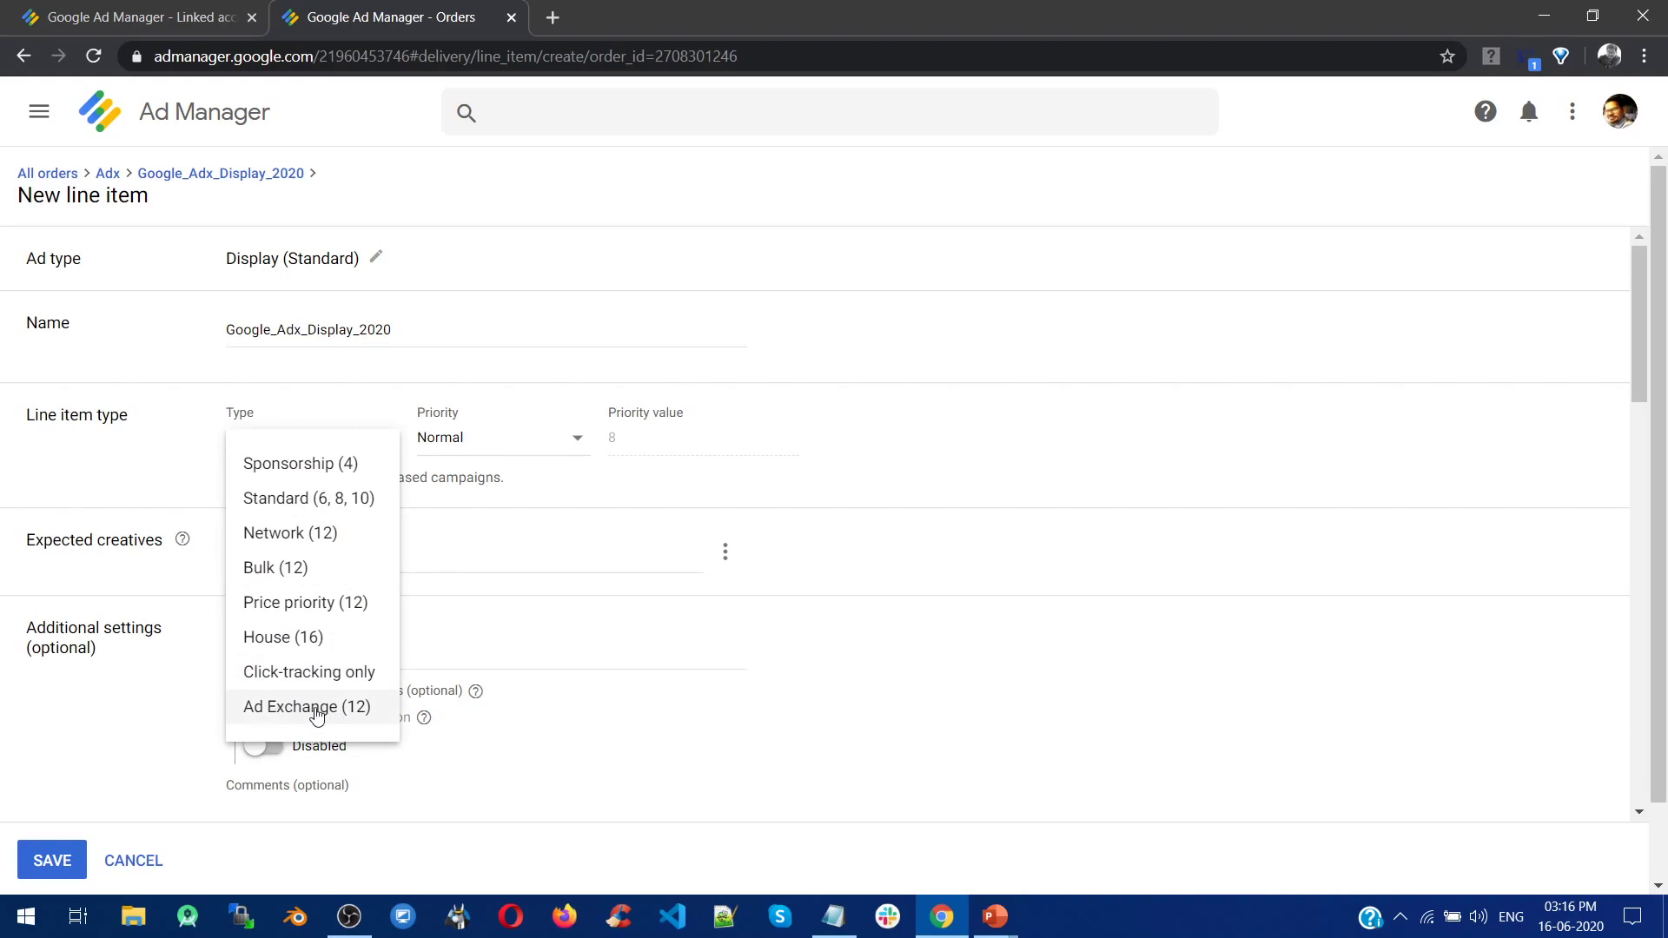
pyautogui.click(202, 447)
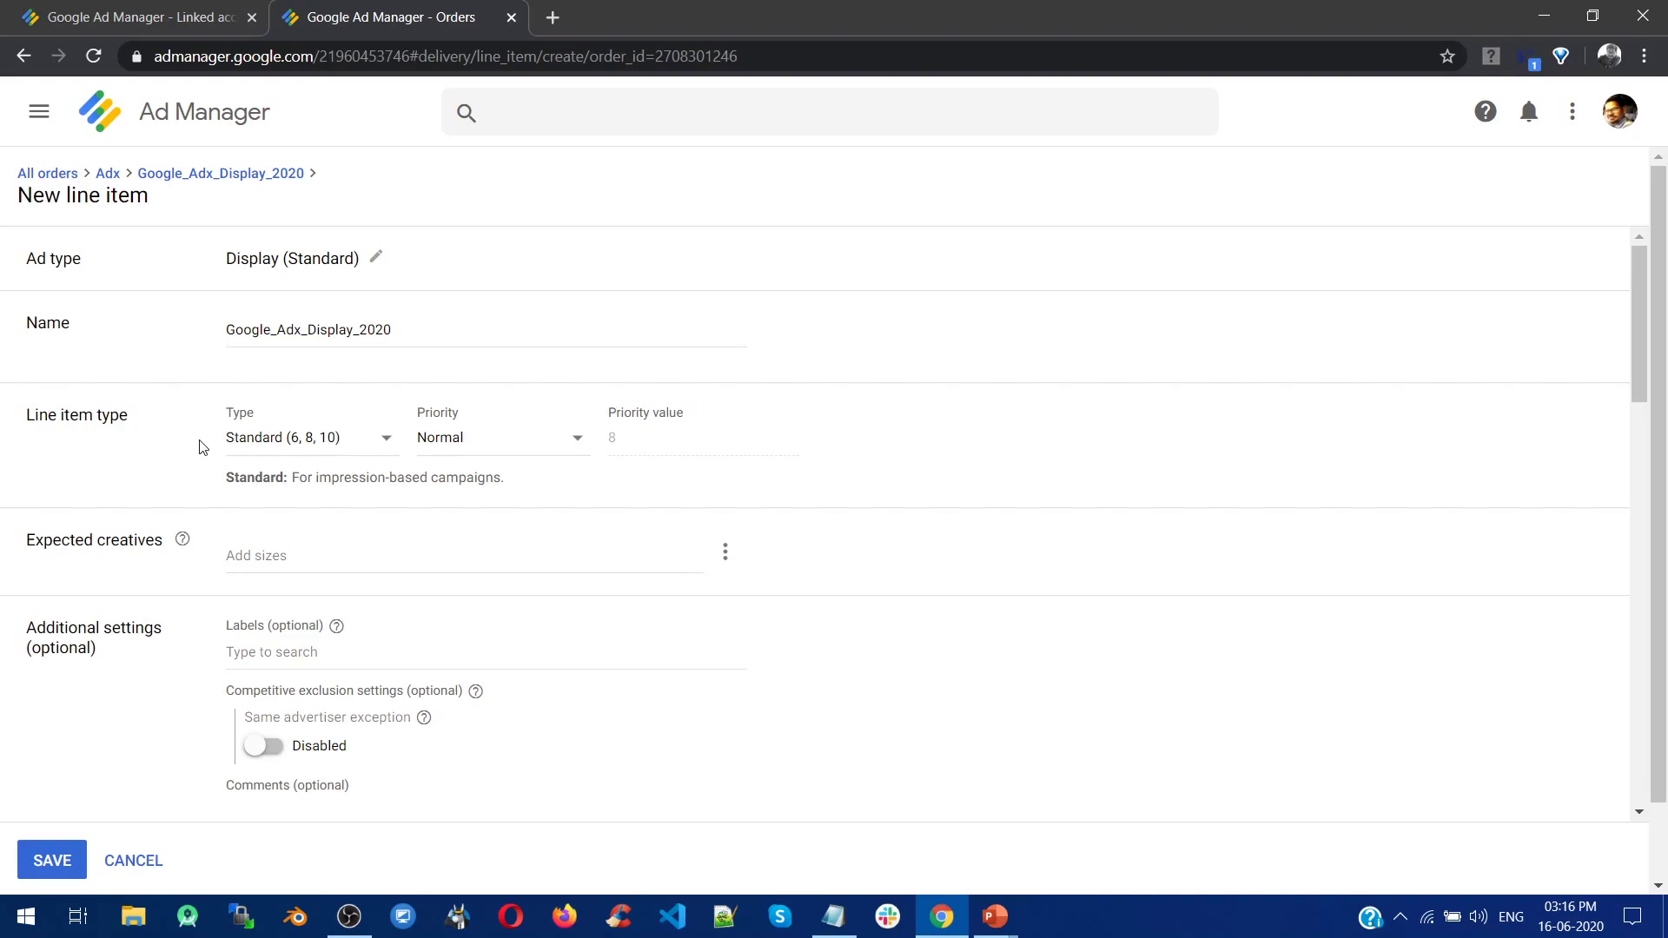
pyautogui.click(282, 442)
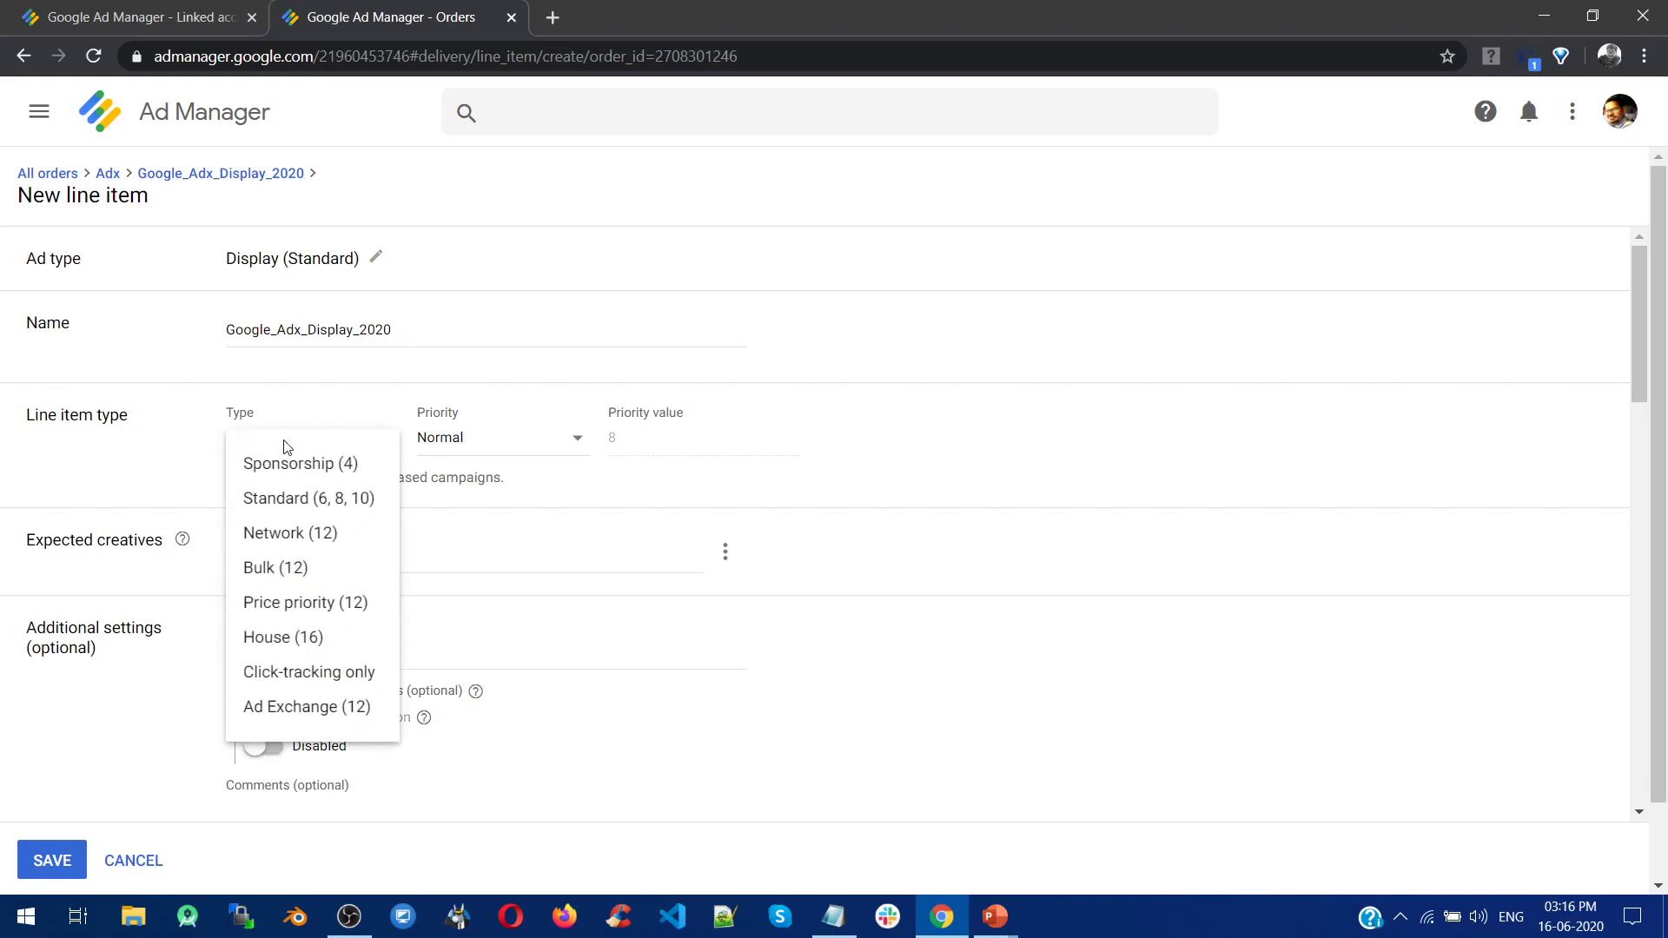
pyautogui.click(113, 475)
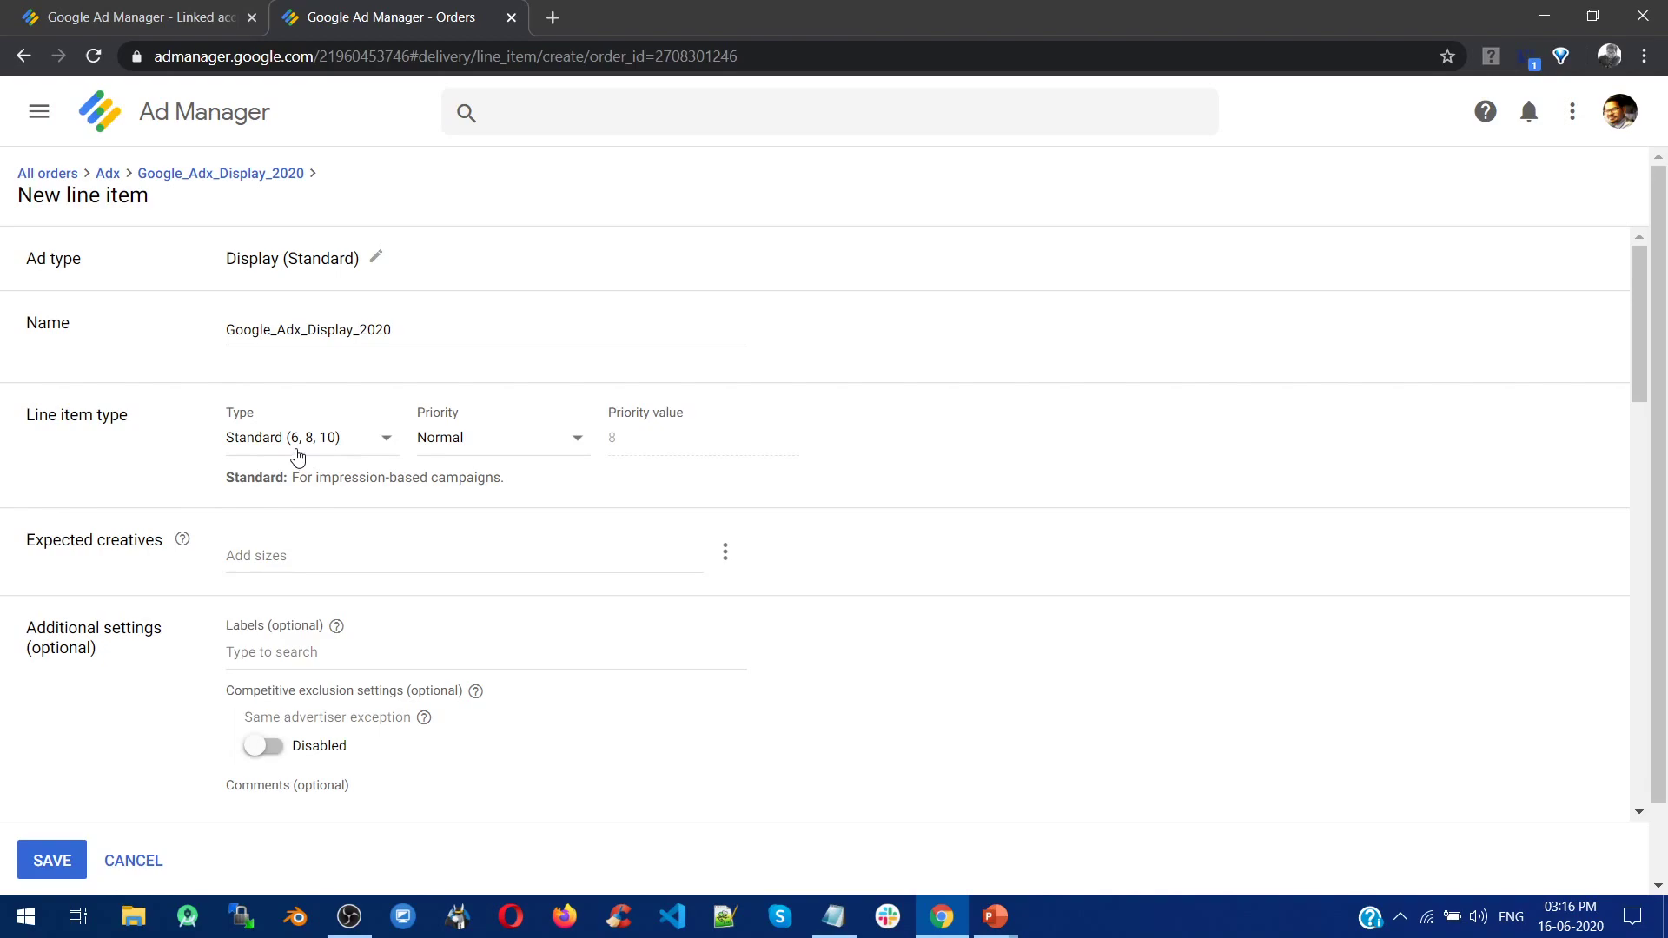
pyautogui.click(296, 450)
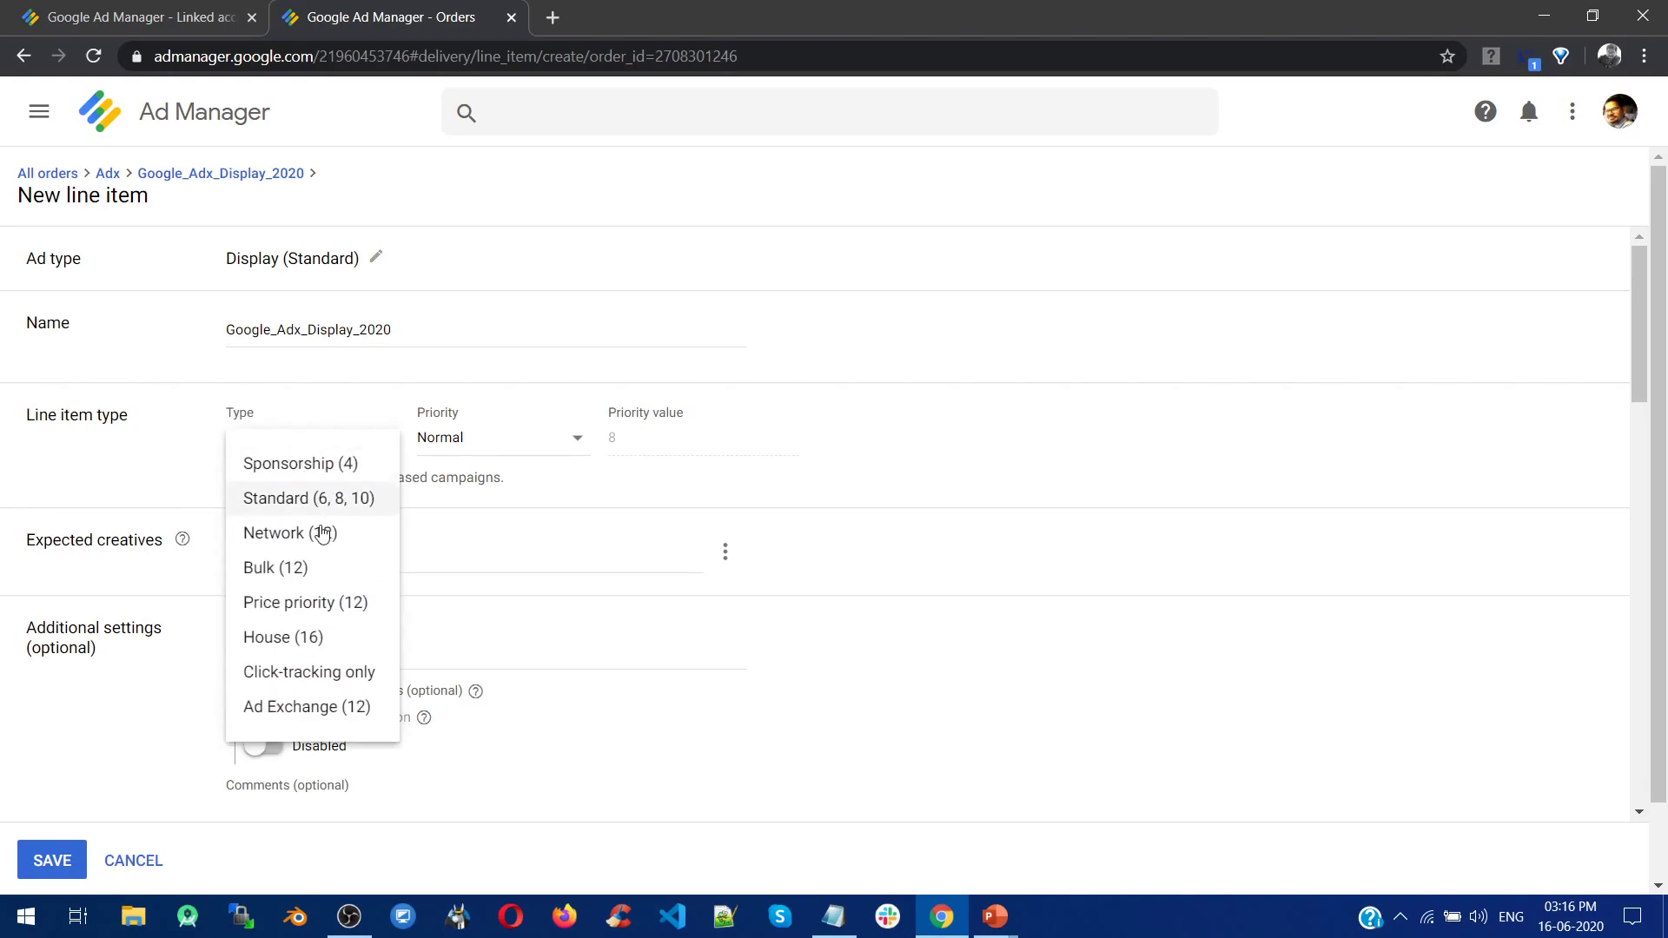
pyautogui.click(322, 708)
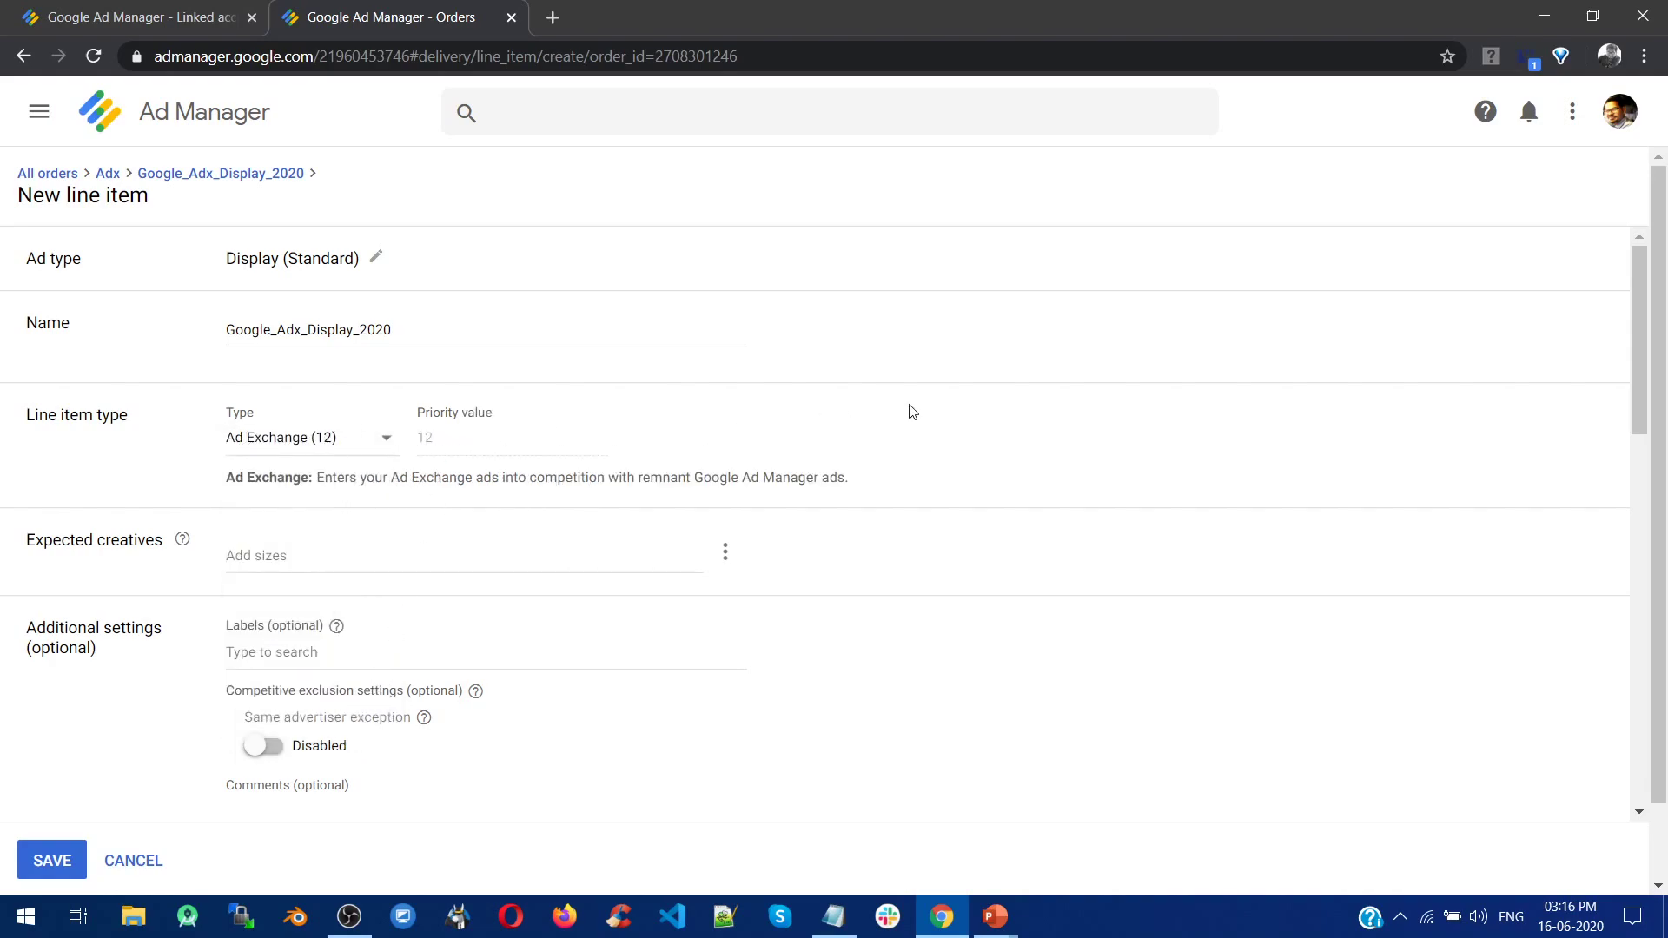
# Add Native Programmatic, 88x31, 120x20 and 120x30 to the line item's expected creatives.
pyautogui.scroll(-2, 539, 406)
pyautogui.click(349, 334)
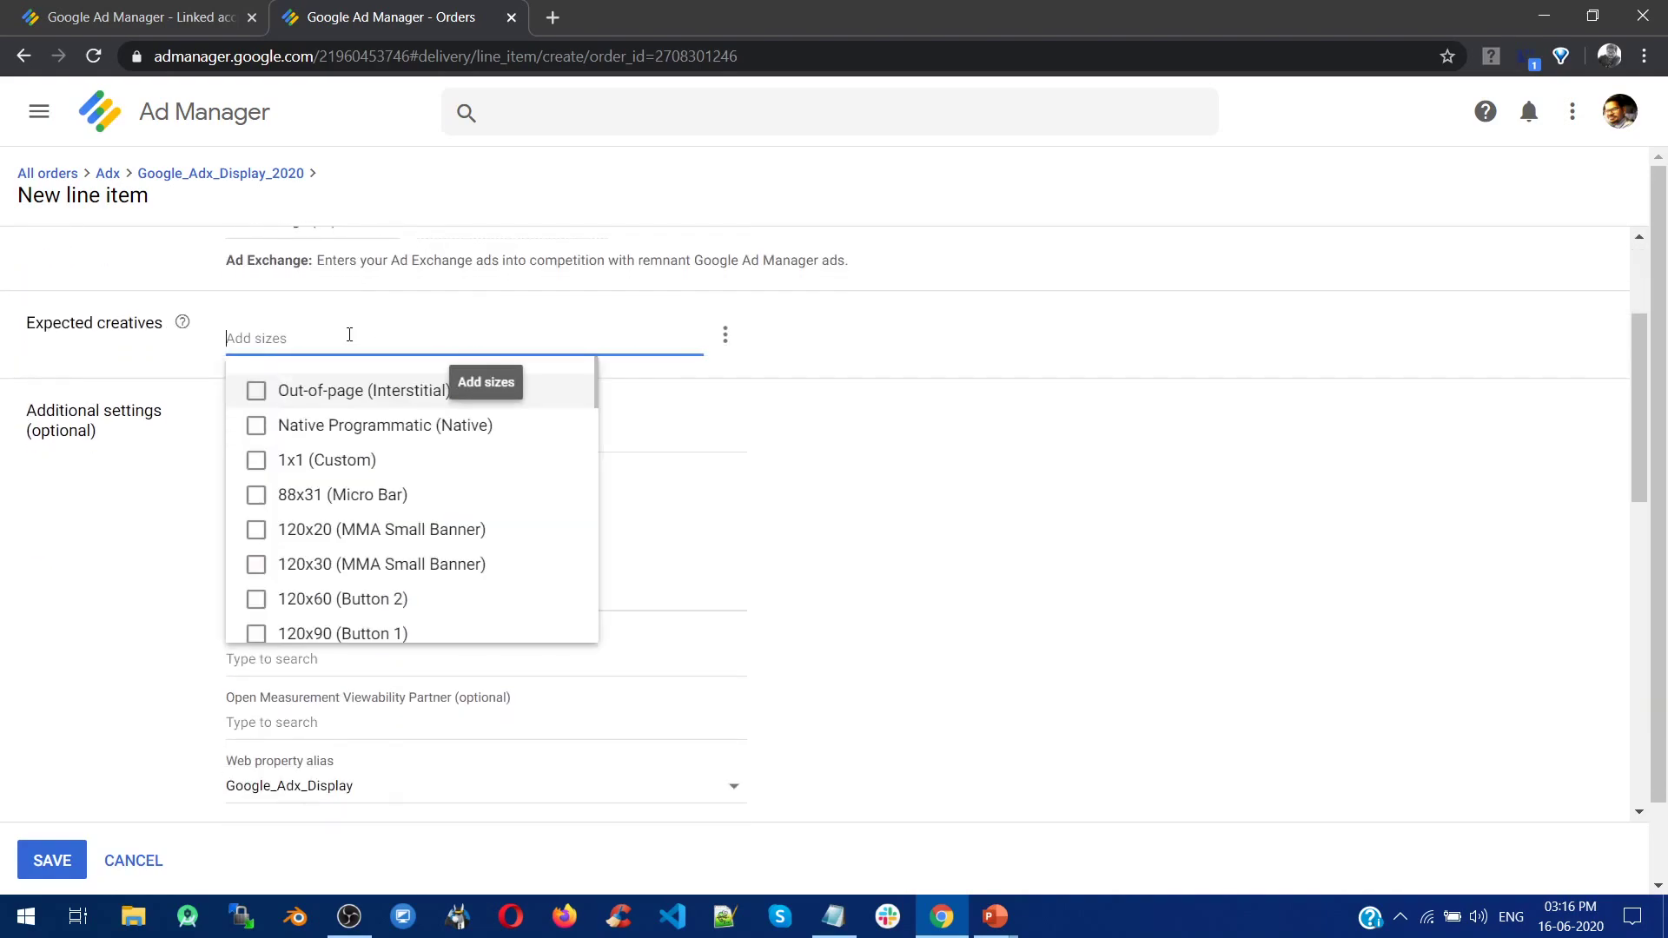
pyautogui.click(337, 428)
pyautogui.click(335, 493)
pyautogui.click(336, 529)
pyautogui.click(356, 576)
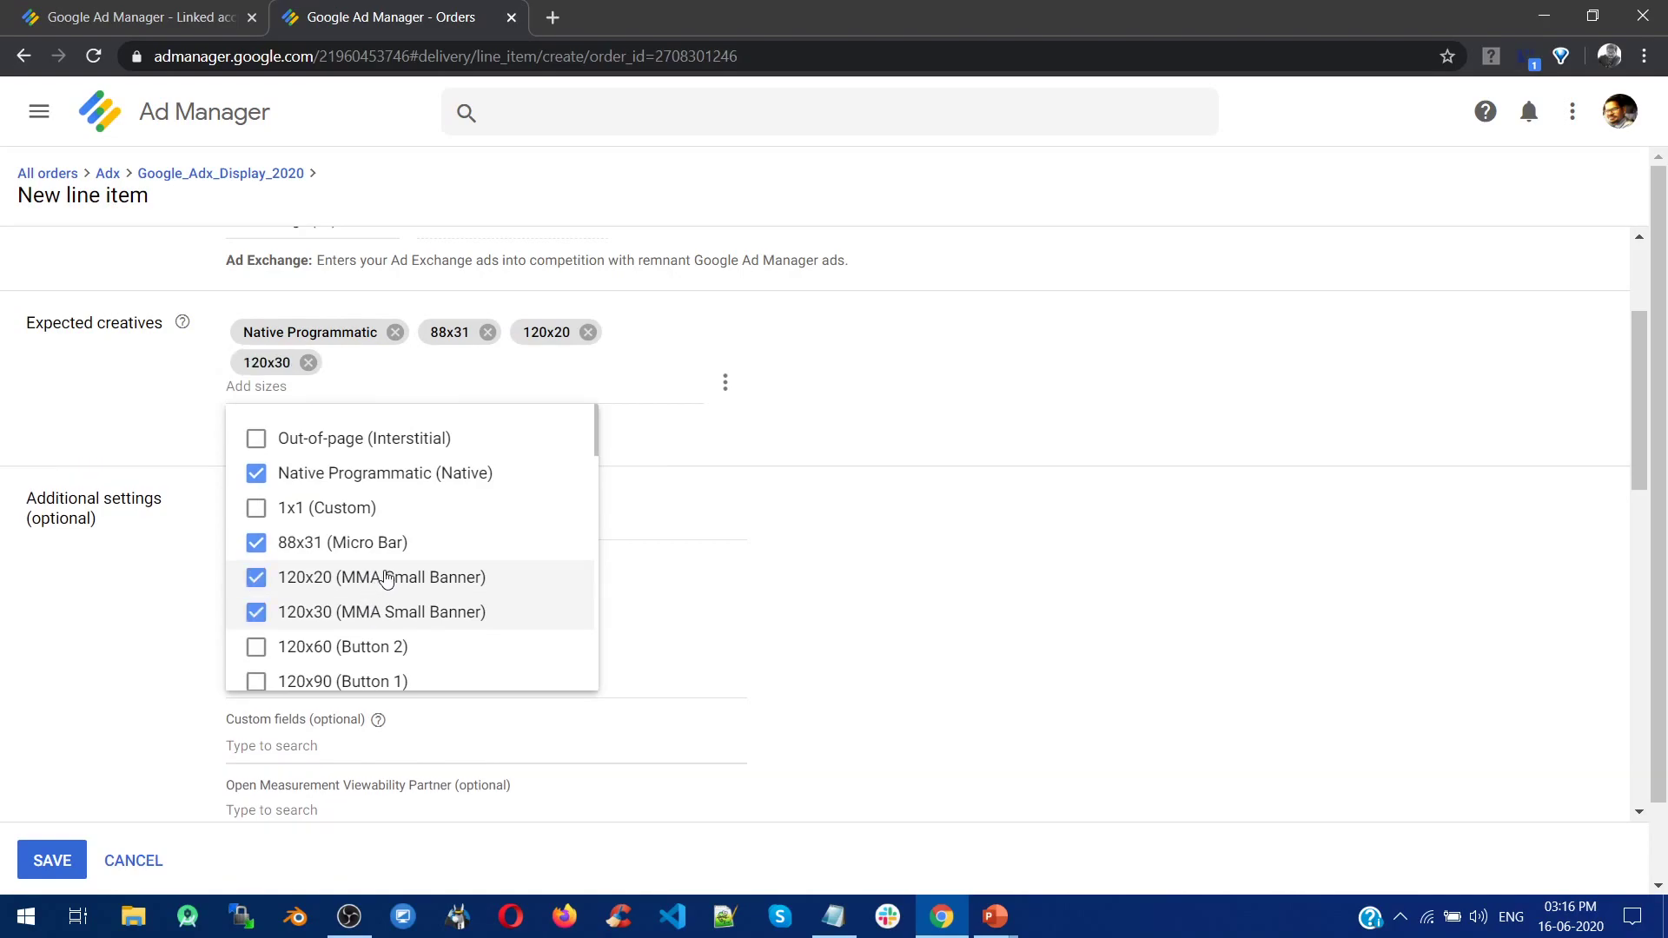
# Add the sizes 120x60, 120x90, 120x240, 120x600, 125x125 and 160x600 to the expected creatives.
pyautogui.scroll(-1, 387, 580)
pyautogui.click(388, 539)
pyautogui.click(440, 574)
pyautogui.scroll(-1, 393, 521)
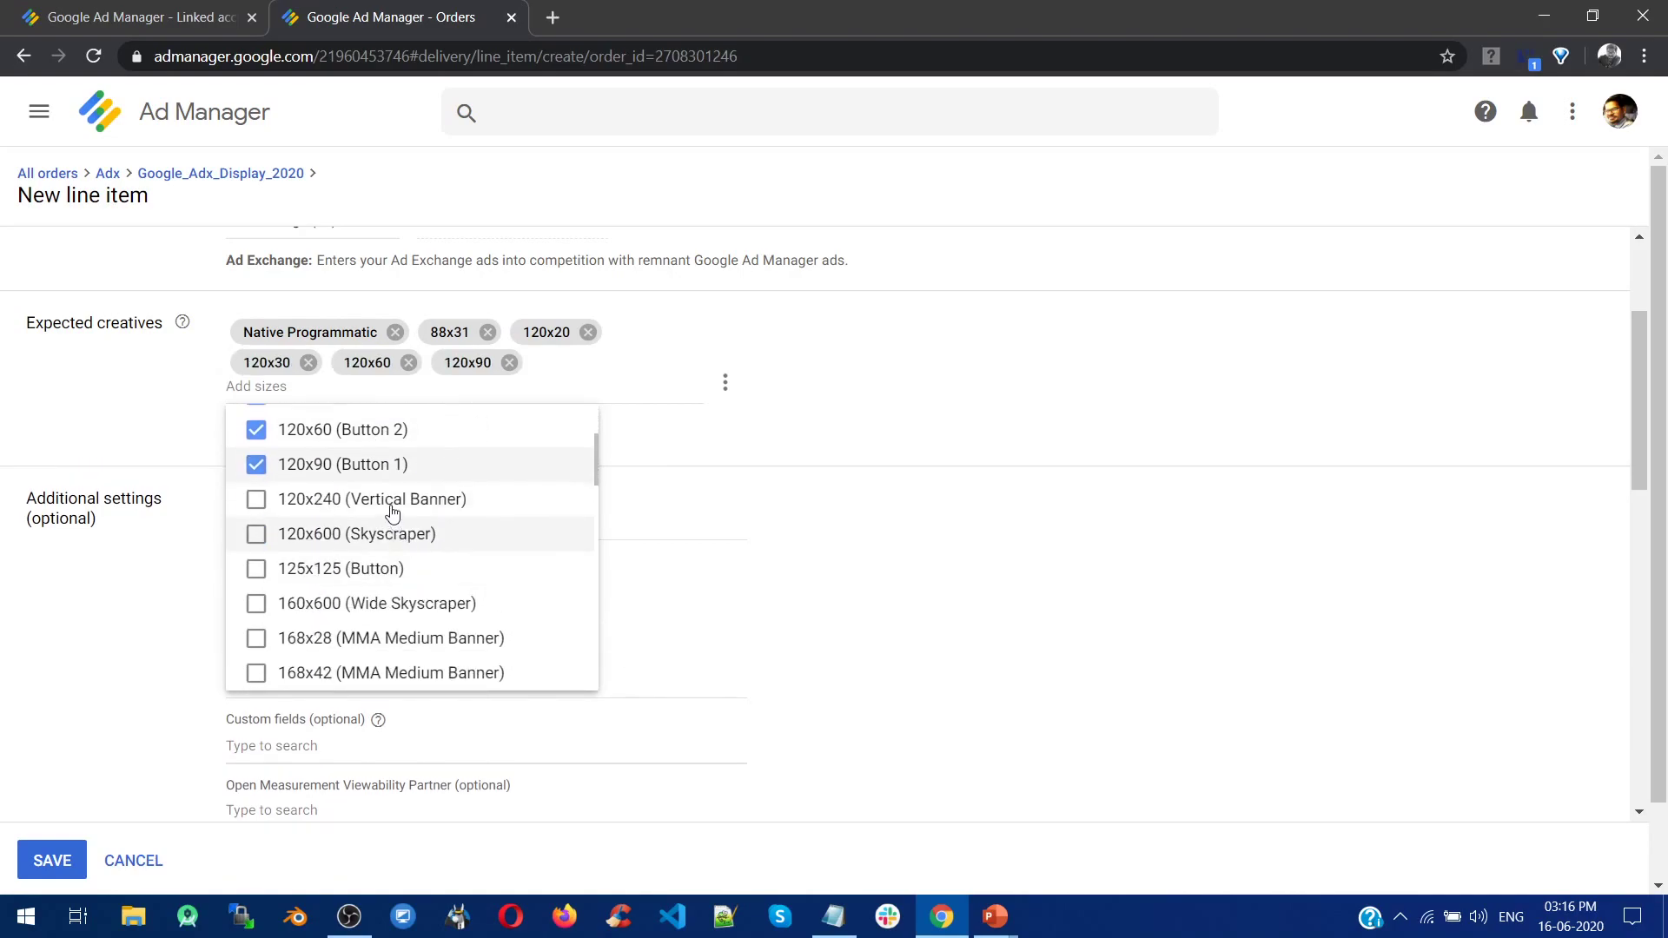
pyautogui.click(391, 504)
pyautogui.click(387, 537)
pyautogui.click(388, 598)
pyautogui.click(401, 636)
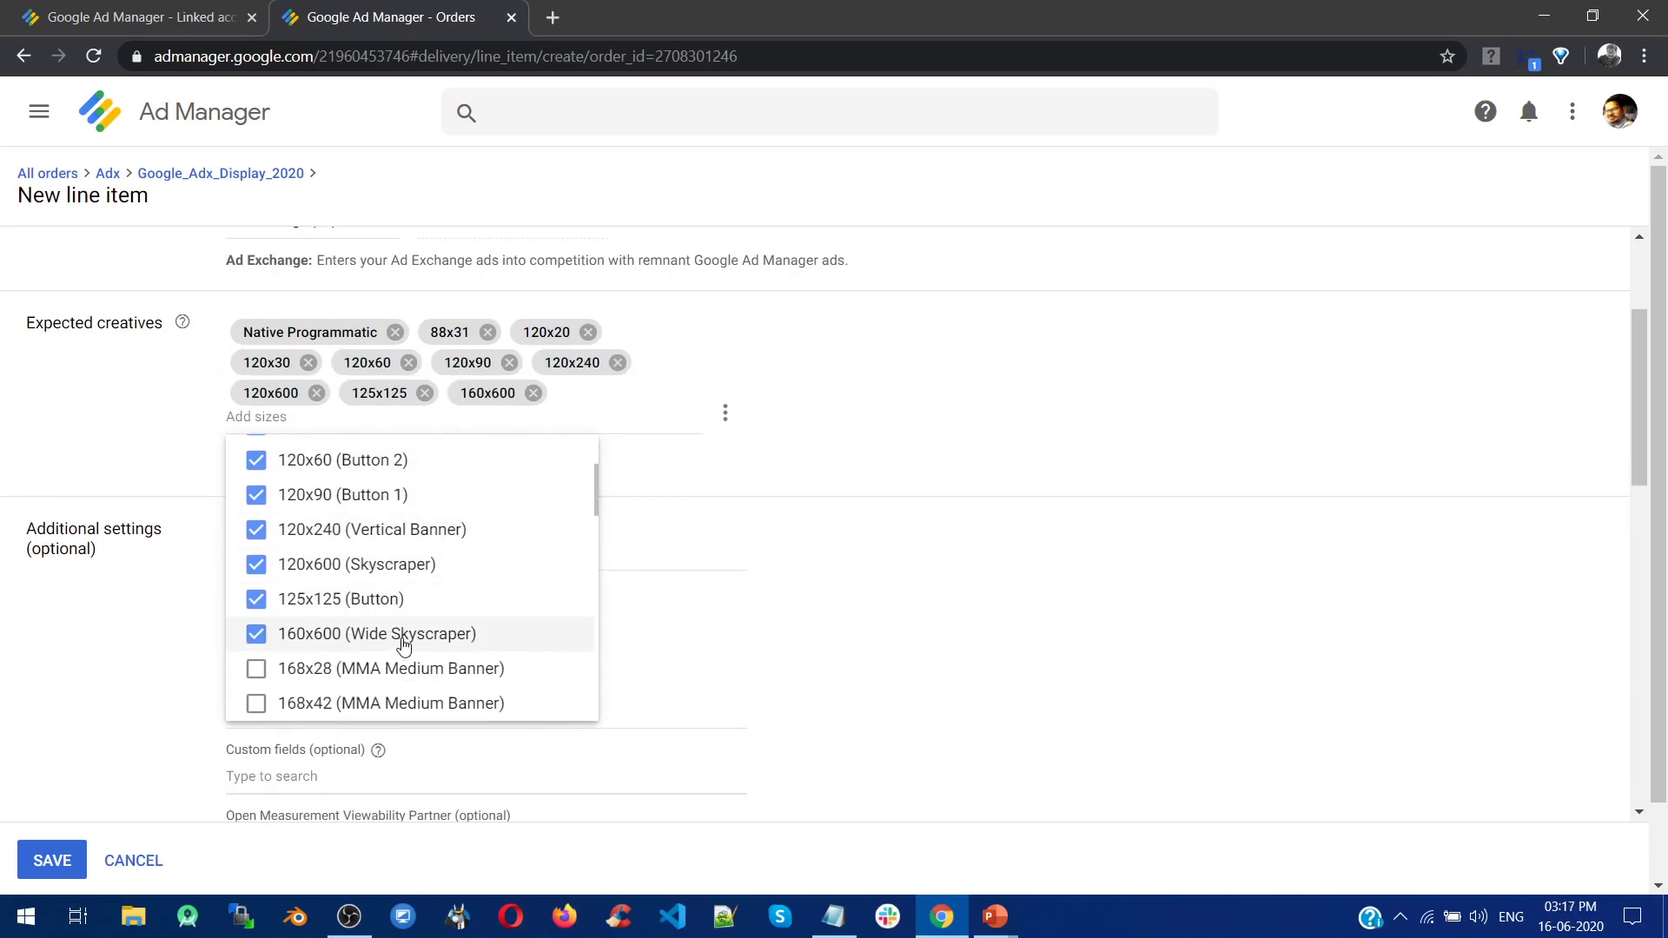
# Add the sizes 168x28, 168x42, 180x150, 200x200, 216x36 and 216x54 to the expected creatives, skipping the custom ones.
pyautogui.scroll(-1, 404, 625)
pyautogui.click(402, 565)
pyautogui.click(401, 590)
pyautogui.scroll(-1, 388, 589)
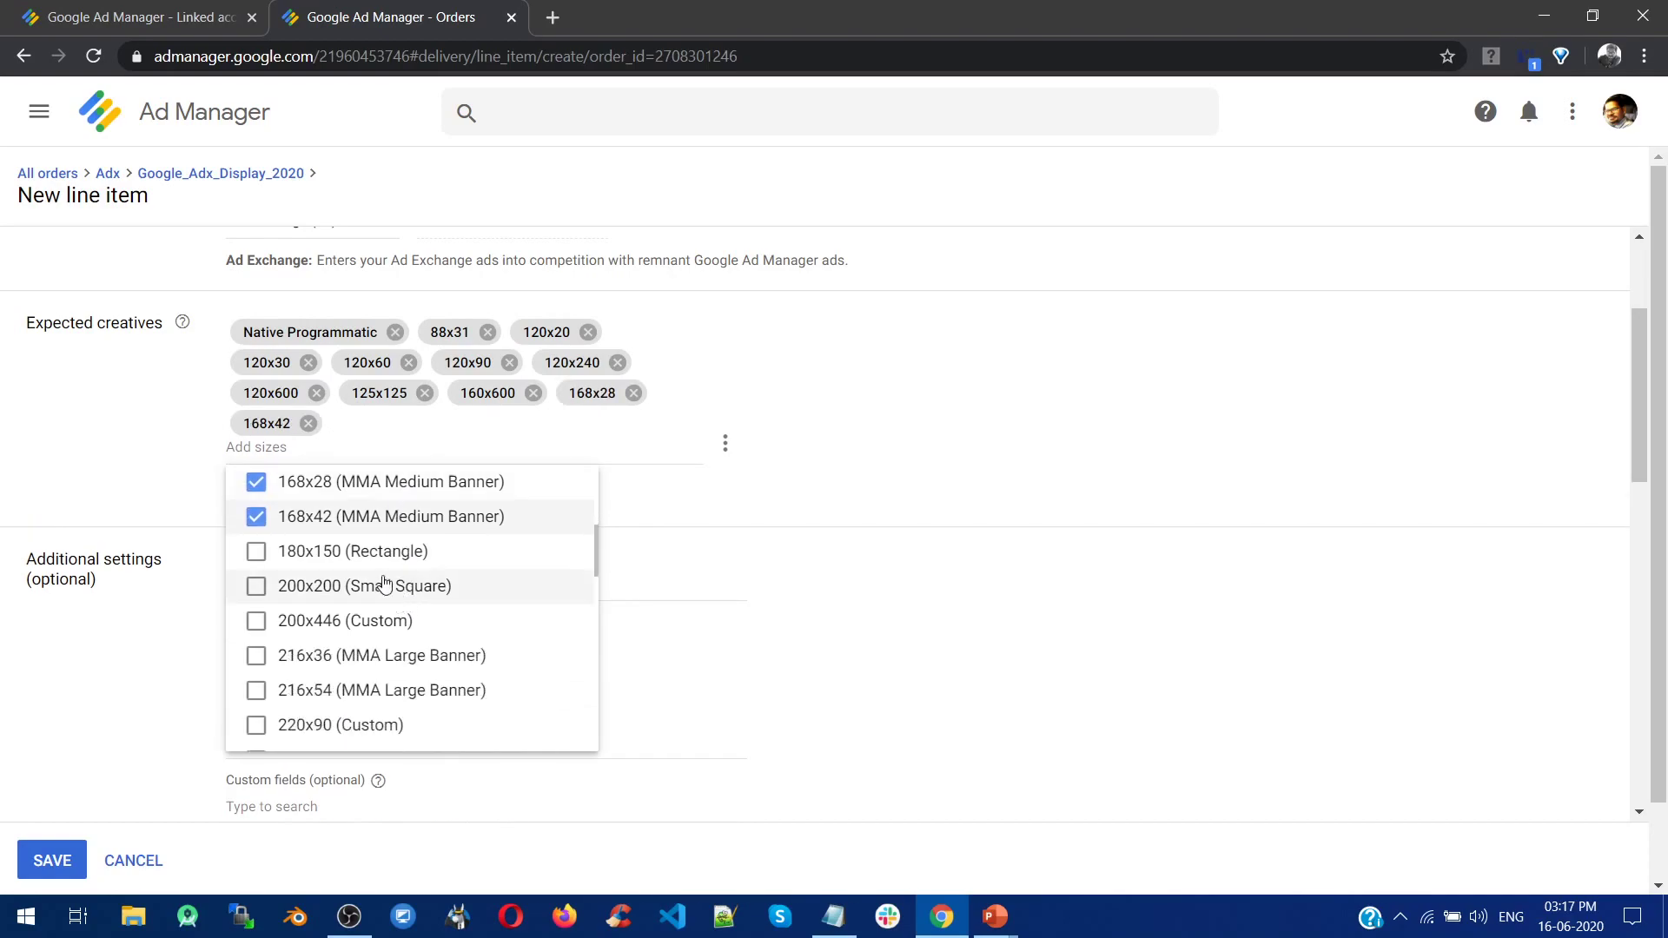
pyautogui.click(387, 551)
pyautogui.click(388, 586)
pyautogui.click(432, 656)
pyautogui.scroll(-1, 439, 653)
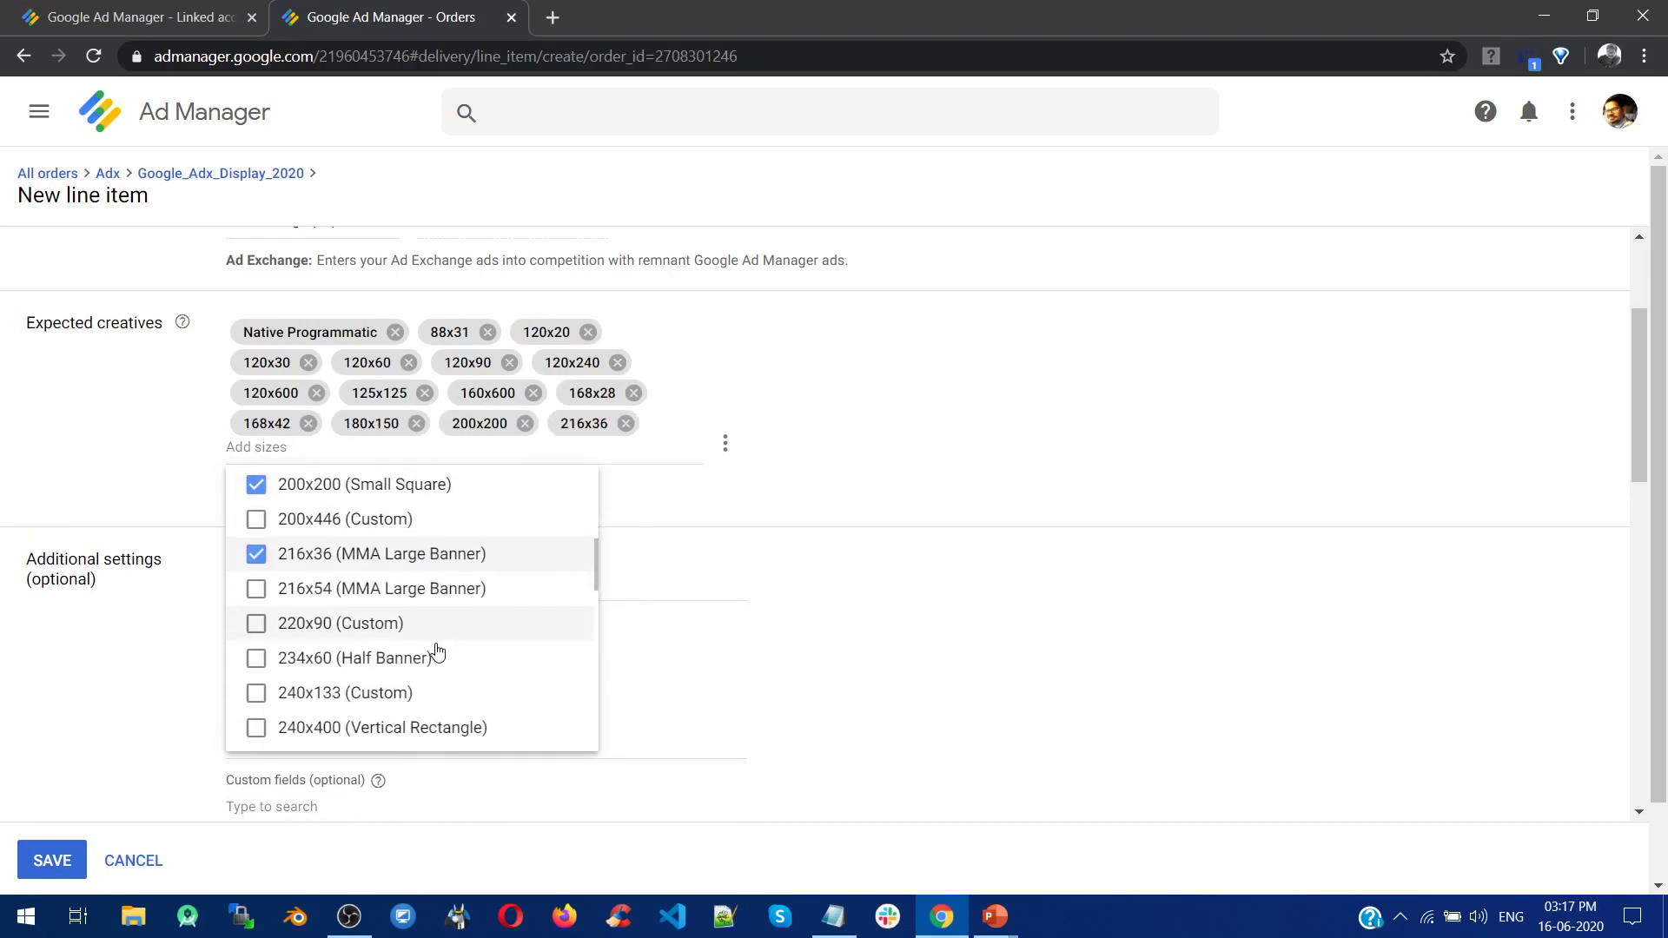
pyautogui.click(396, 584)
# Add the sizes 234x60, 240x400, 250x250, 300x50 and 300x75 to the expected creatives.
pyautogui.scroll(-2, 386, 626)
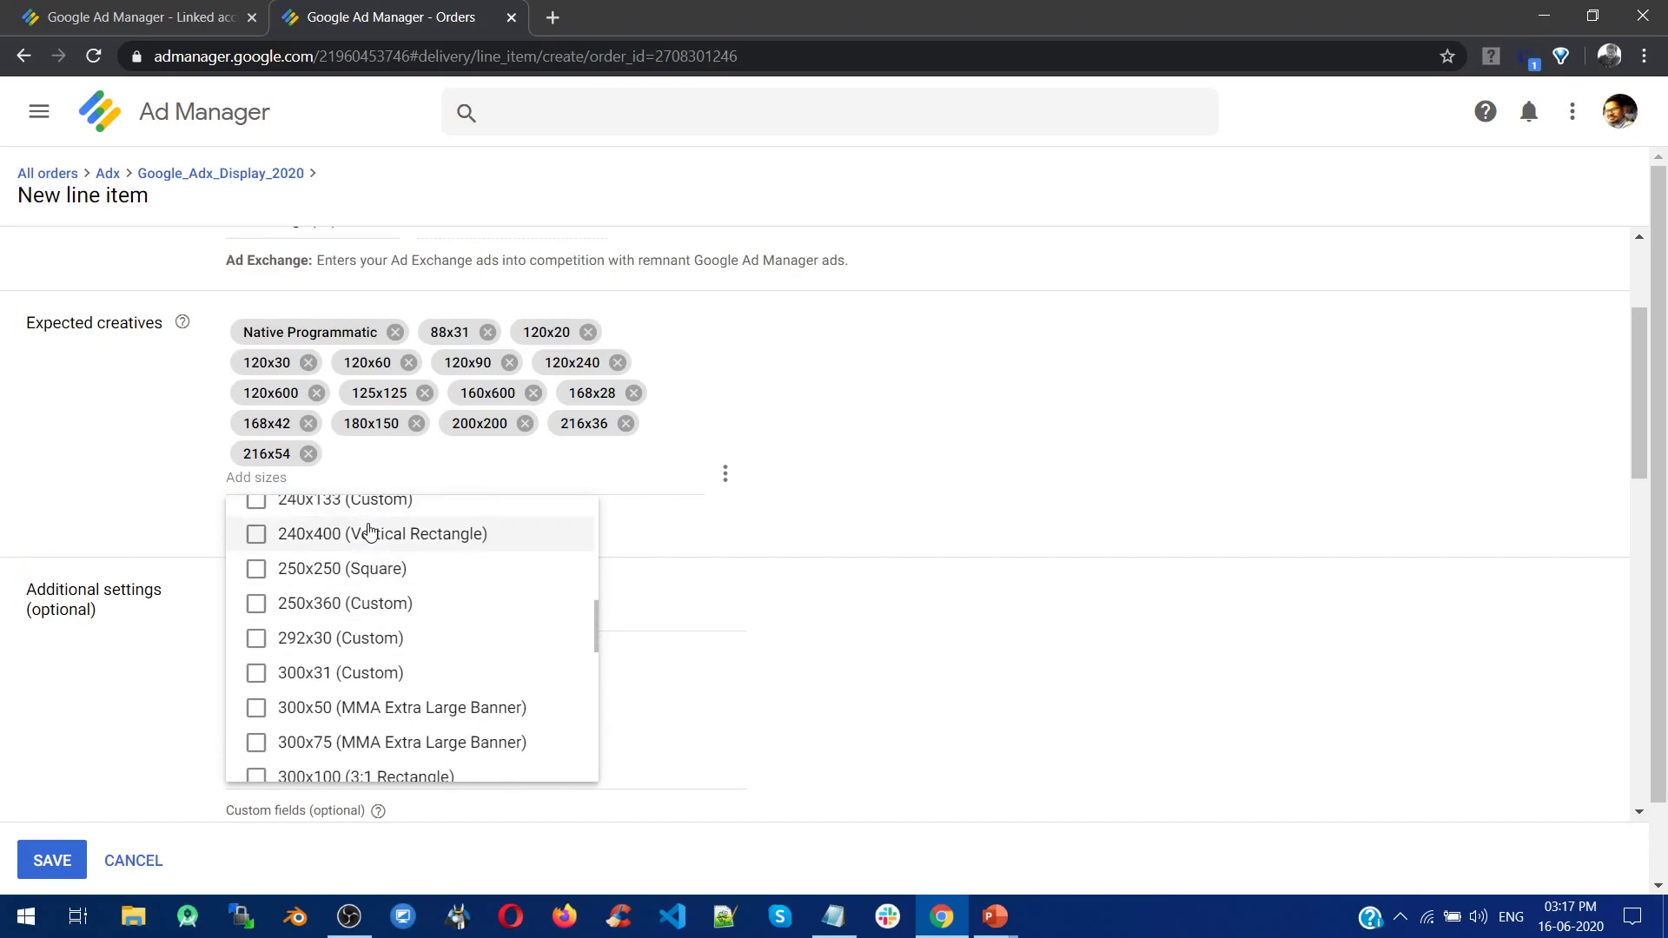
pyautogui.scroll(1, 382, 573)
pyautogui.click(368, 580)
pyautogui.click(410, 642)
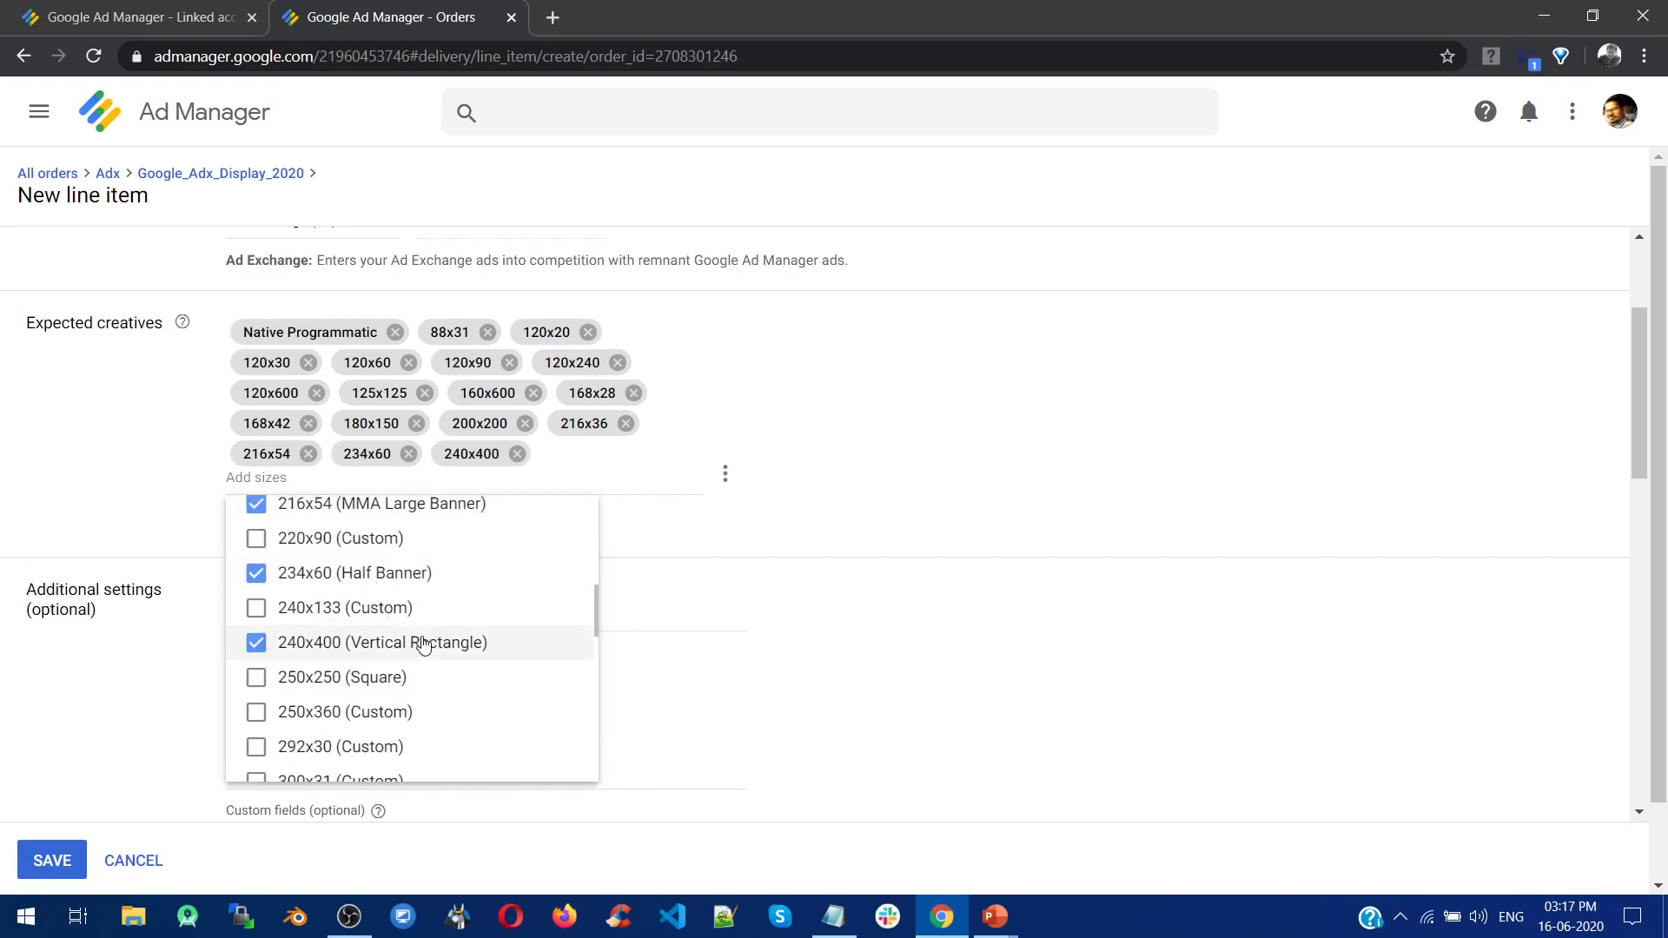
pyautogui.scroll(-1, 387, 591)
pyautogui.click(383, 575)
pyautogui.scroll(-1, 385, 618)
pyautogui.click(374, 600)
pyautogui.click(374, 660)
# Add the sizes 300x100, 300x250, 300x600, 320x50, 320x480 and 336x280 to the expected creatives.
pyautogui.scroll(-1, 400, 652)
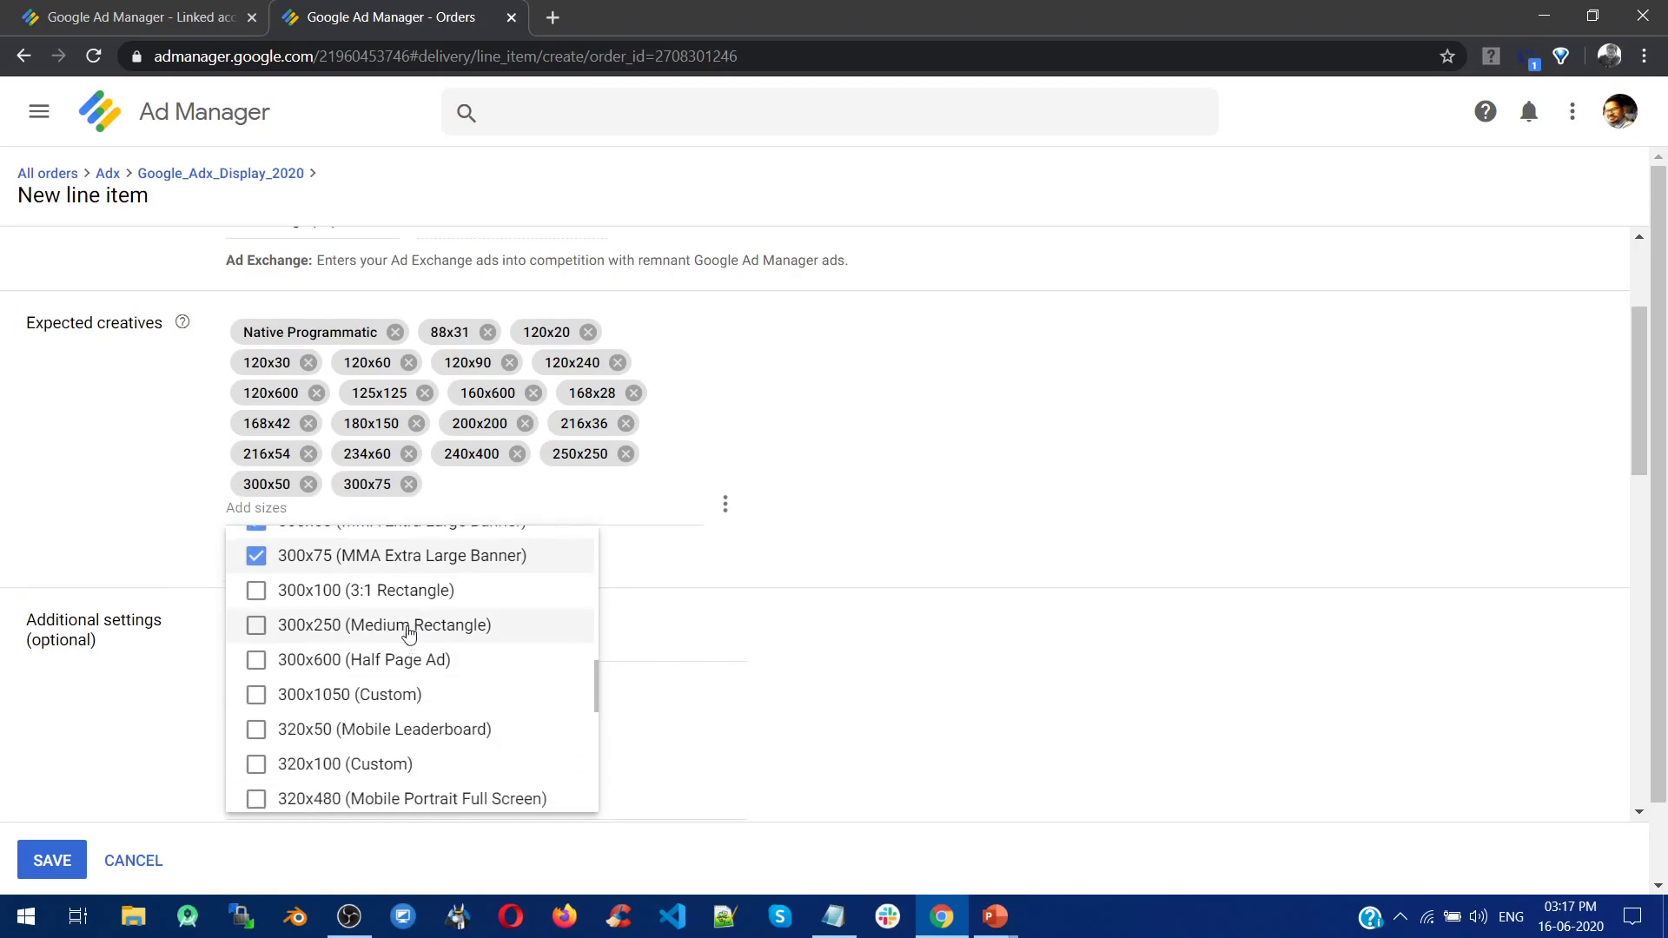
pyautogui.click(408, 591)
pyautogui.click(409, 625)
pyautogui.click(409, 660)
pyautogui.scroll(-1, 413, 660)
pyautogui.click(404, 614)
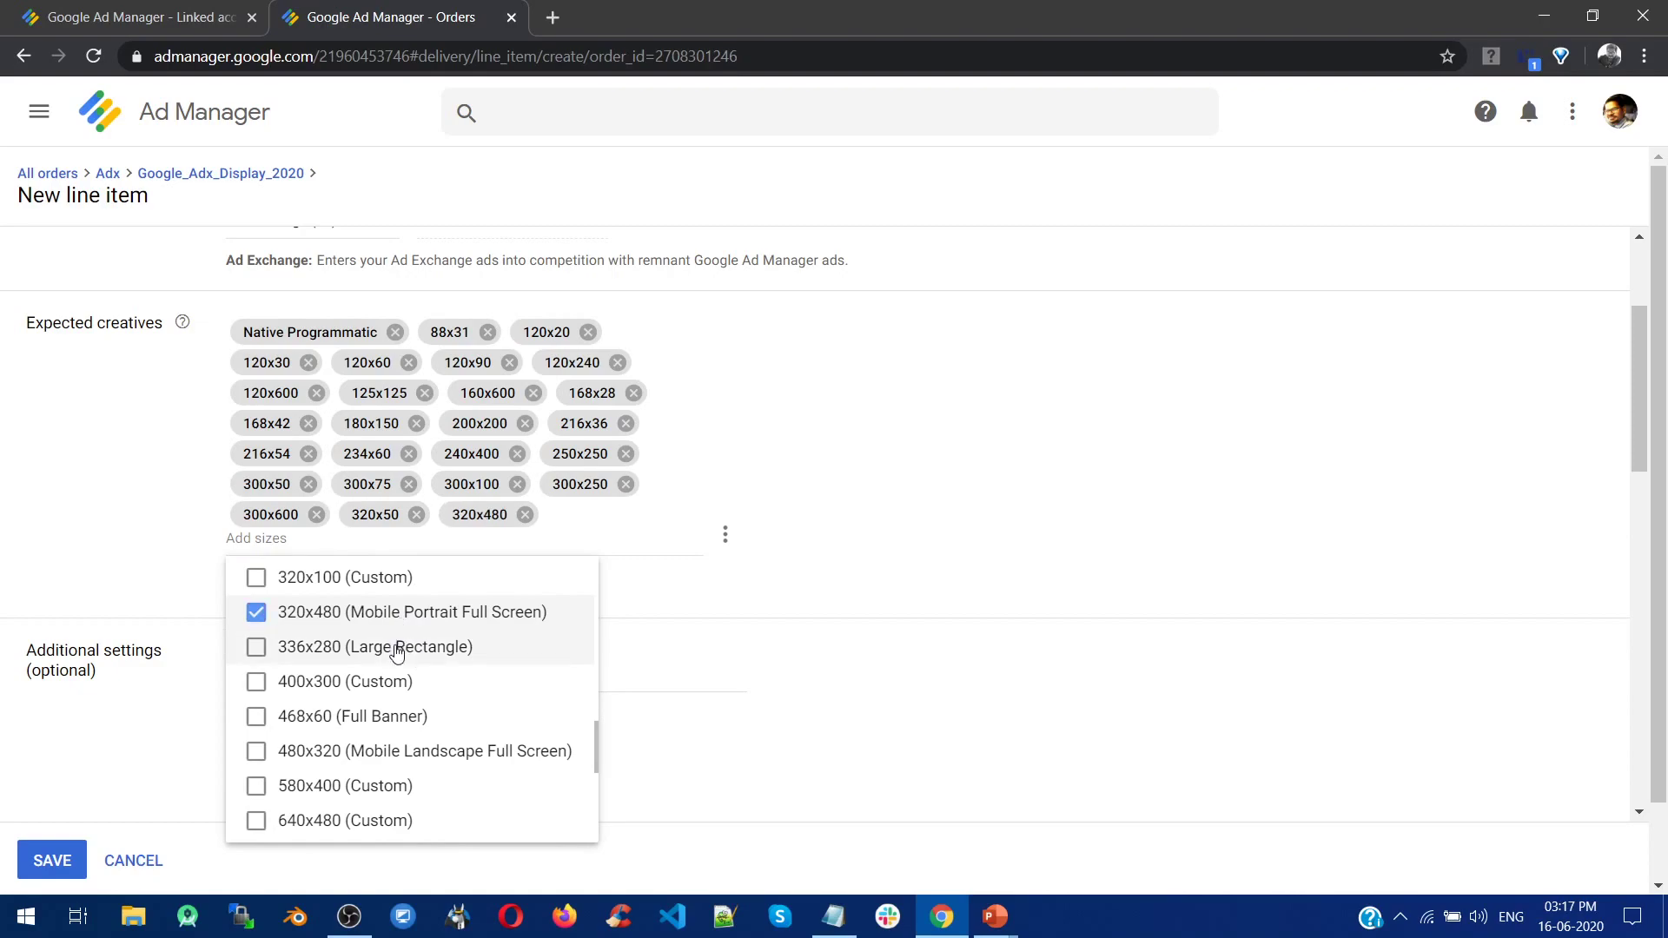
pyautogui.click(403, 645)
# Add the sizes 468x60, 480x320, 728x90 and 768x1024 to the expected creatives.
pyautogui.scroll(-1, 391, 626)
pyautogui.click(383, 608)
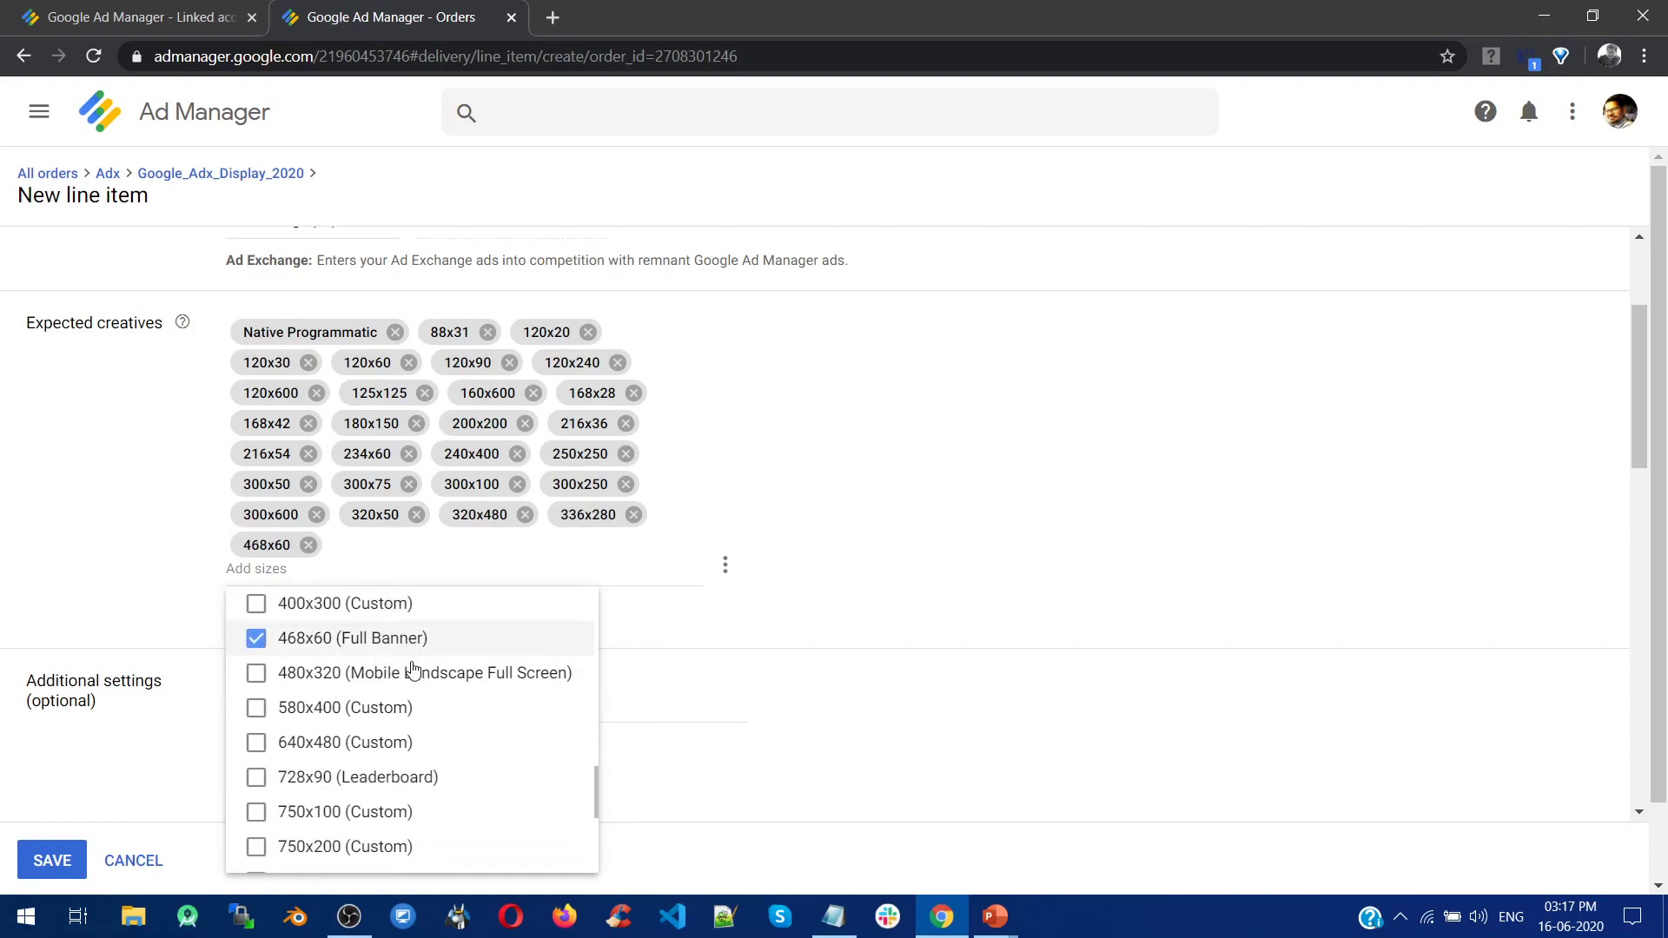
pyautogui.click(435, 671)
pyautogui.scroll(-1, 449, 654)
pyautogui.click(428, 669)
pyautogui.scroll(-1, 429, 674)
pyautogui.click(433, 699)
# Add the sizes 970x90, 970x250 and 1024x768 to the expected creatives and close the size list.
pyautogui.scroll(-2, 434, 702)
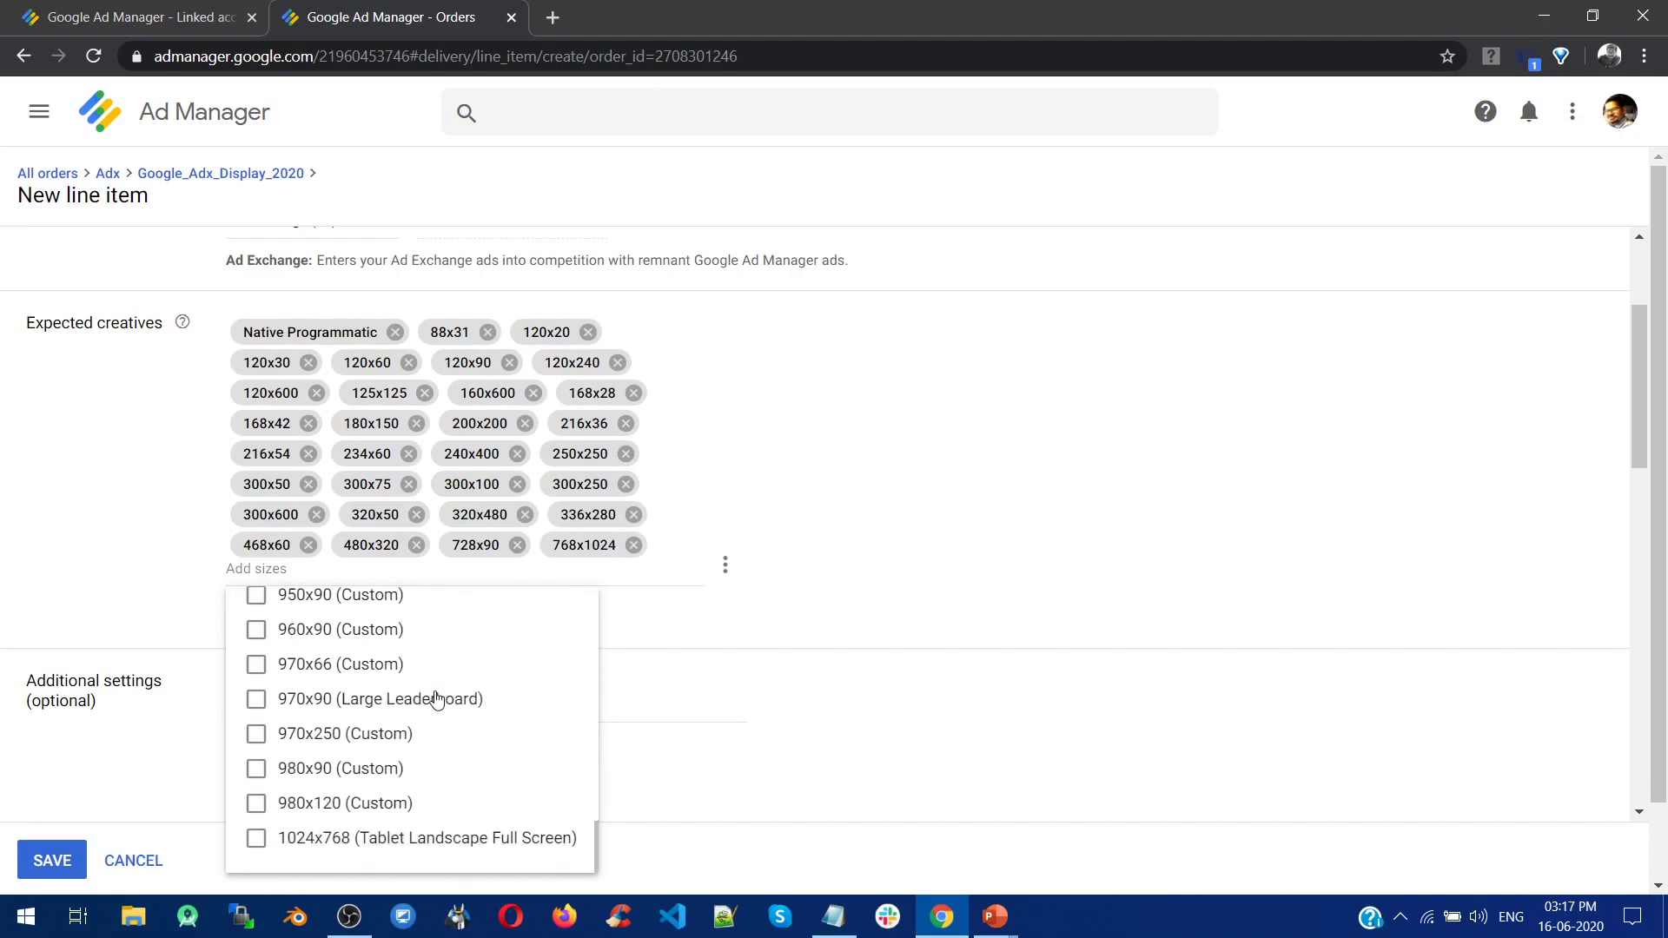
pyautogui.click(434, 697)
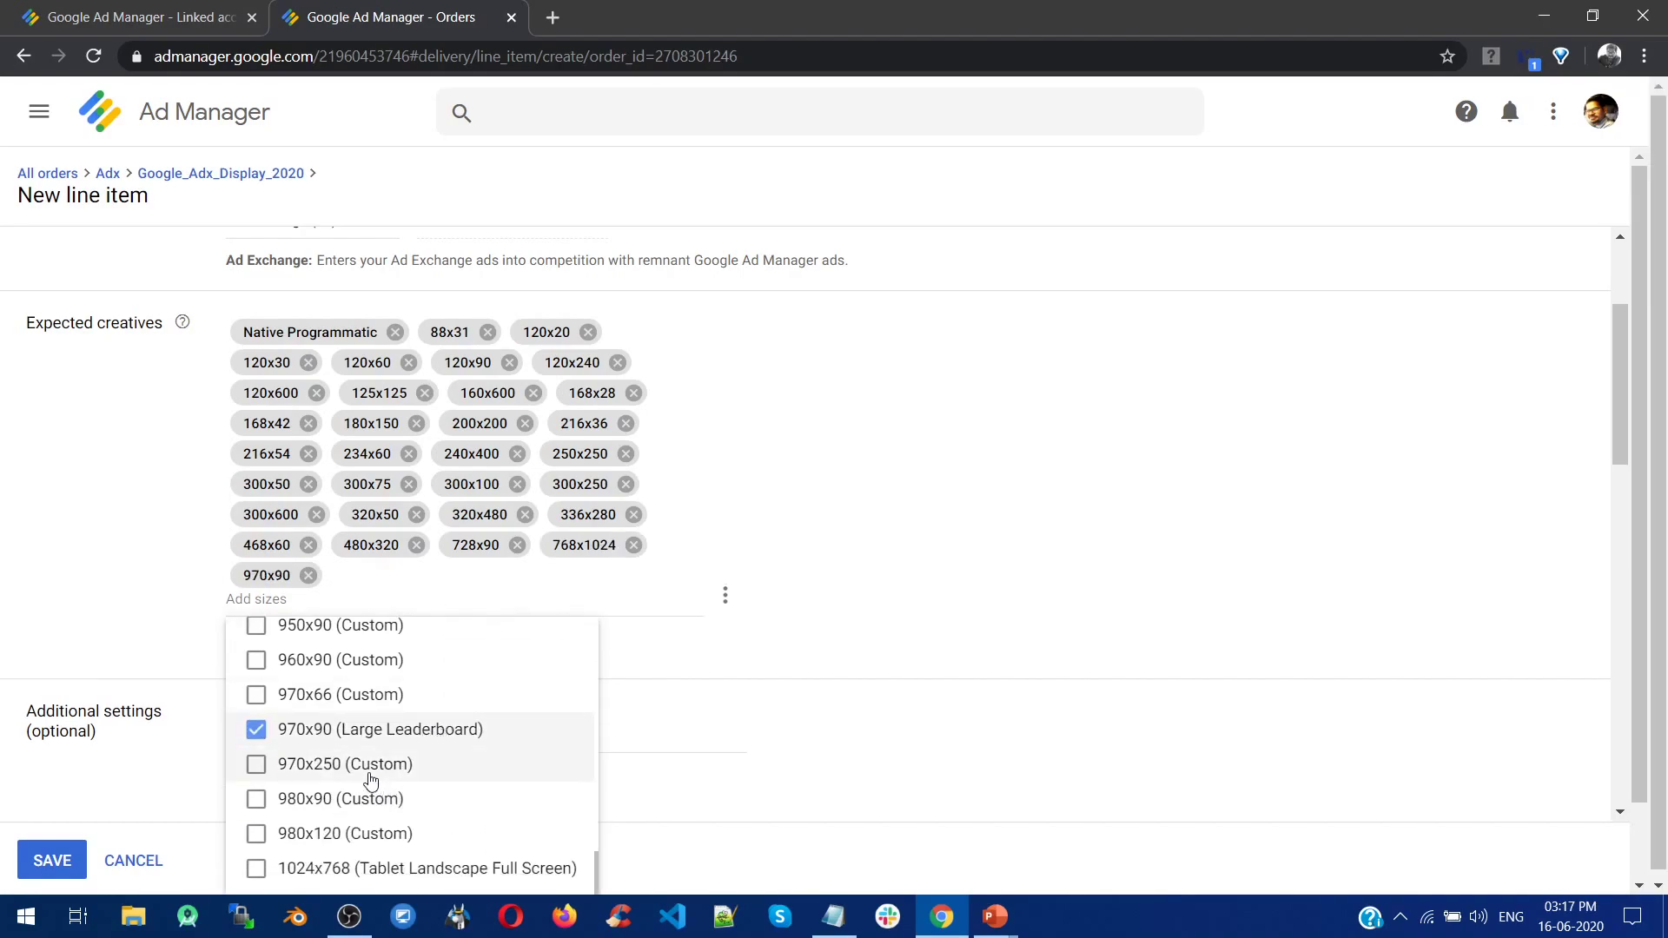
pyautogui.click(434, 769)
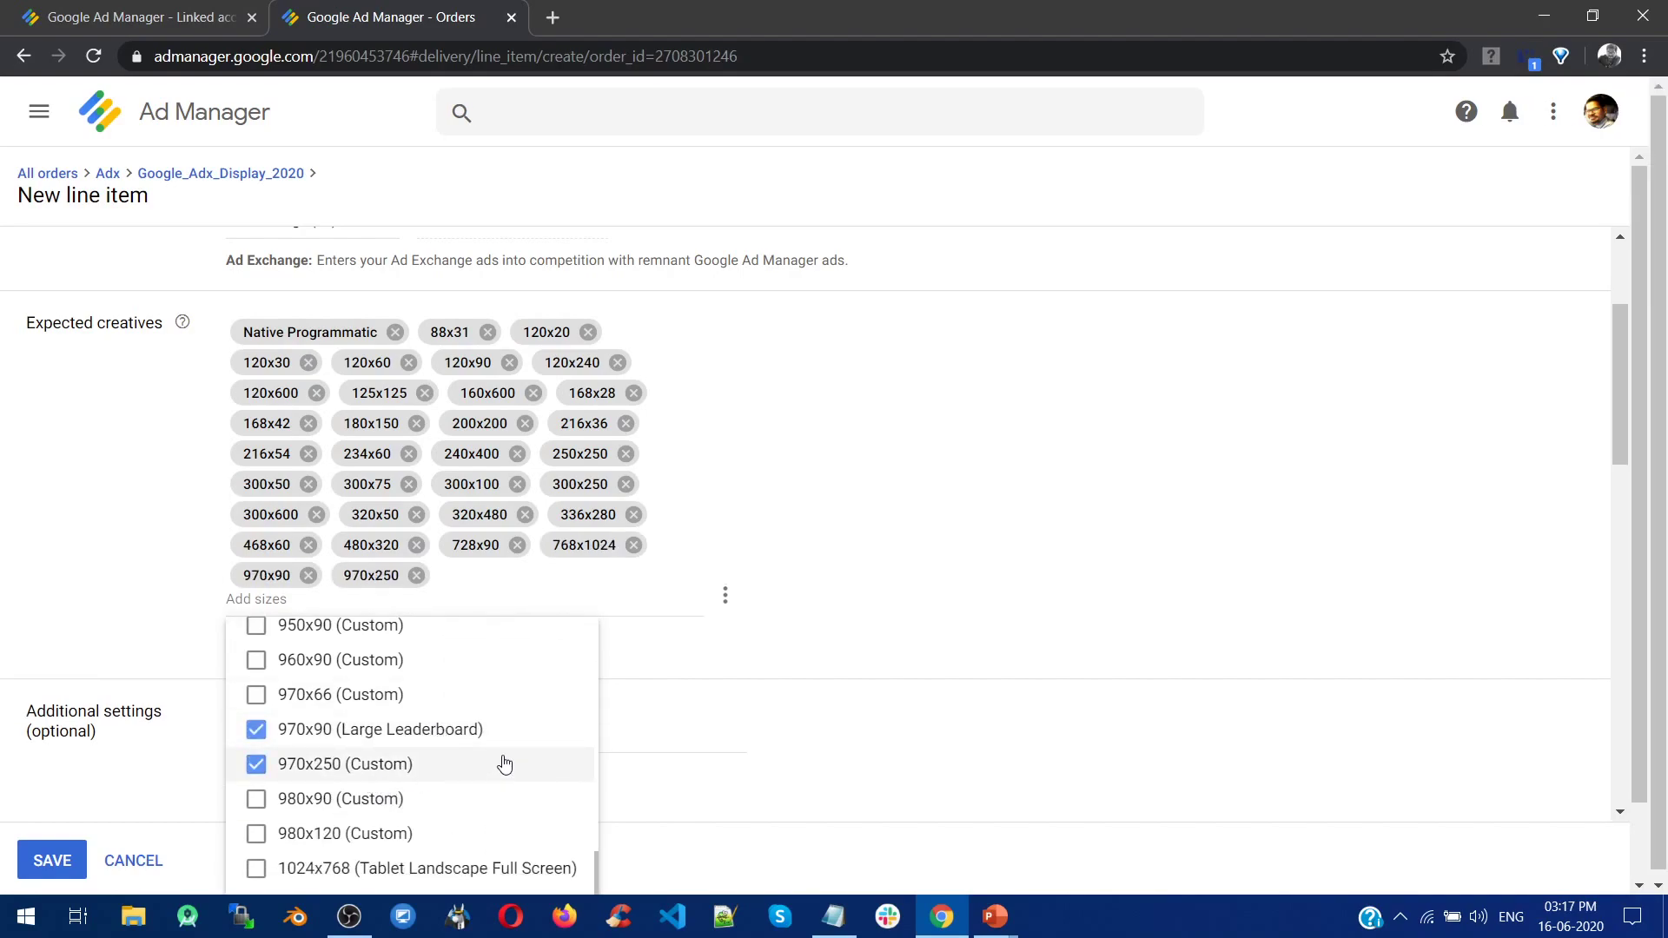
pyautogui.click(434, 869)
pyautogui.click(869, 466)
# Enable the same advertiser exception in the line item's competitive exclusion settings and check the web property alias.
pyautogui.scroll(-2, 800, 540)
pyautogui.click(293, 606)
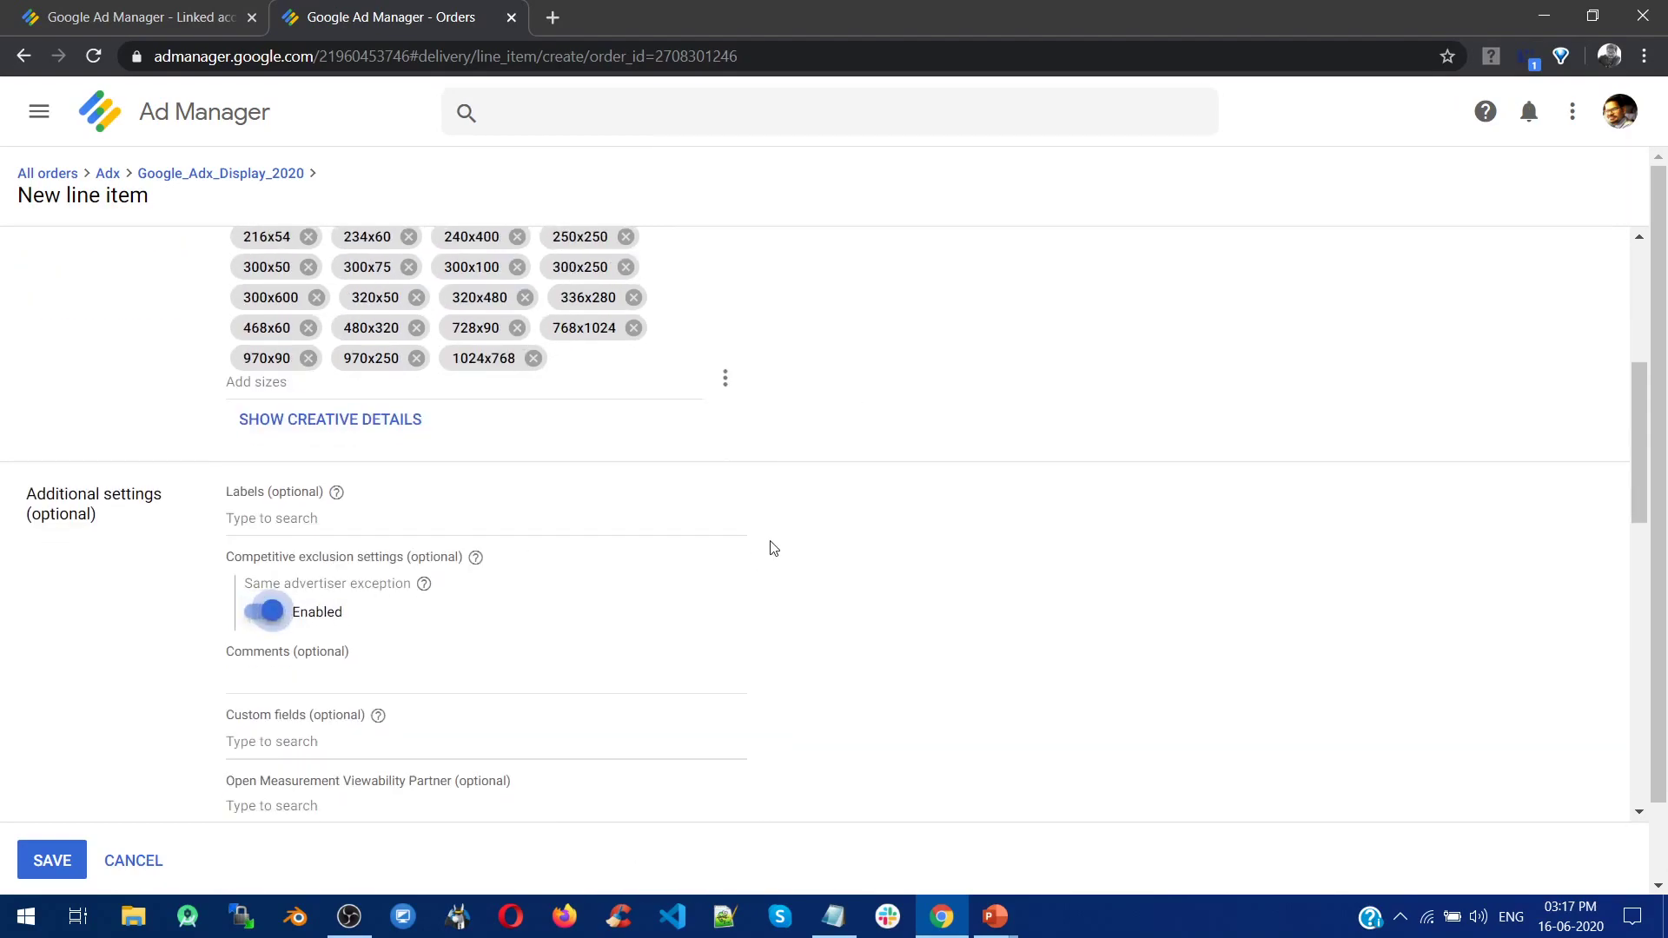
pyautogui.scroll(-2, 773, 543)
pyautogui.scroll(-2, 773, 392)
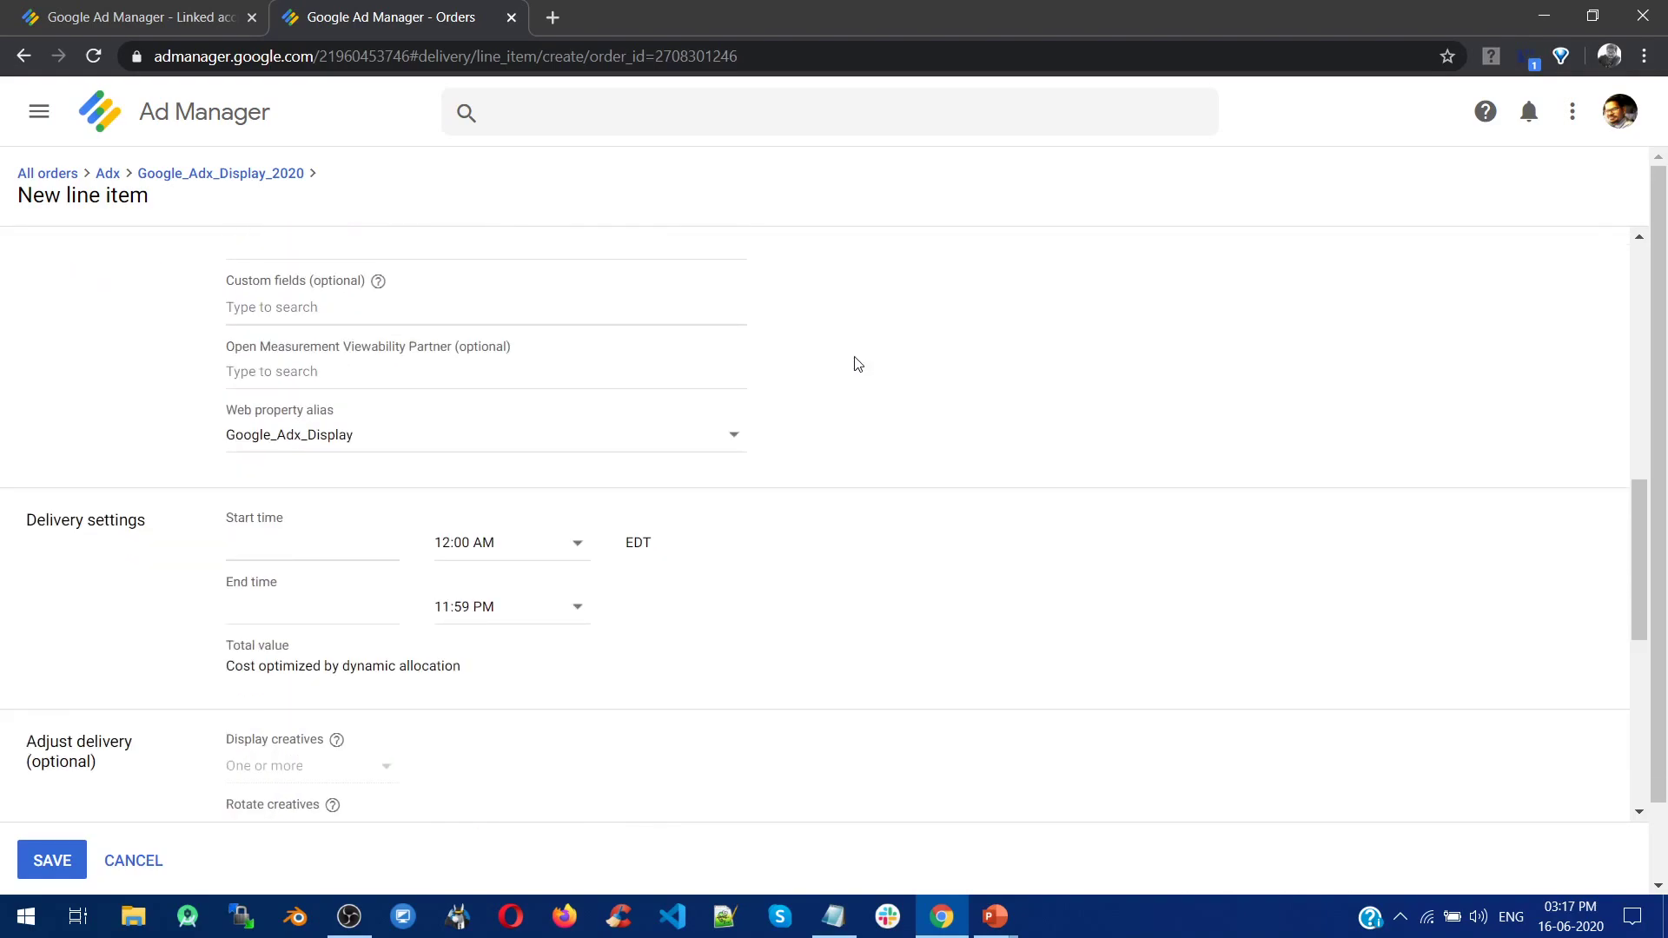
pyautogui.scroll(2, 372, 395)
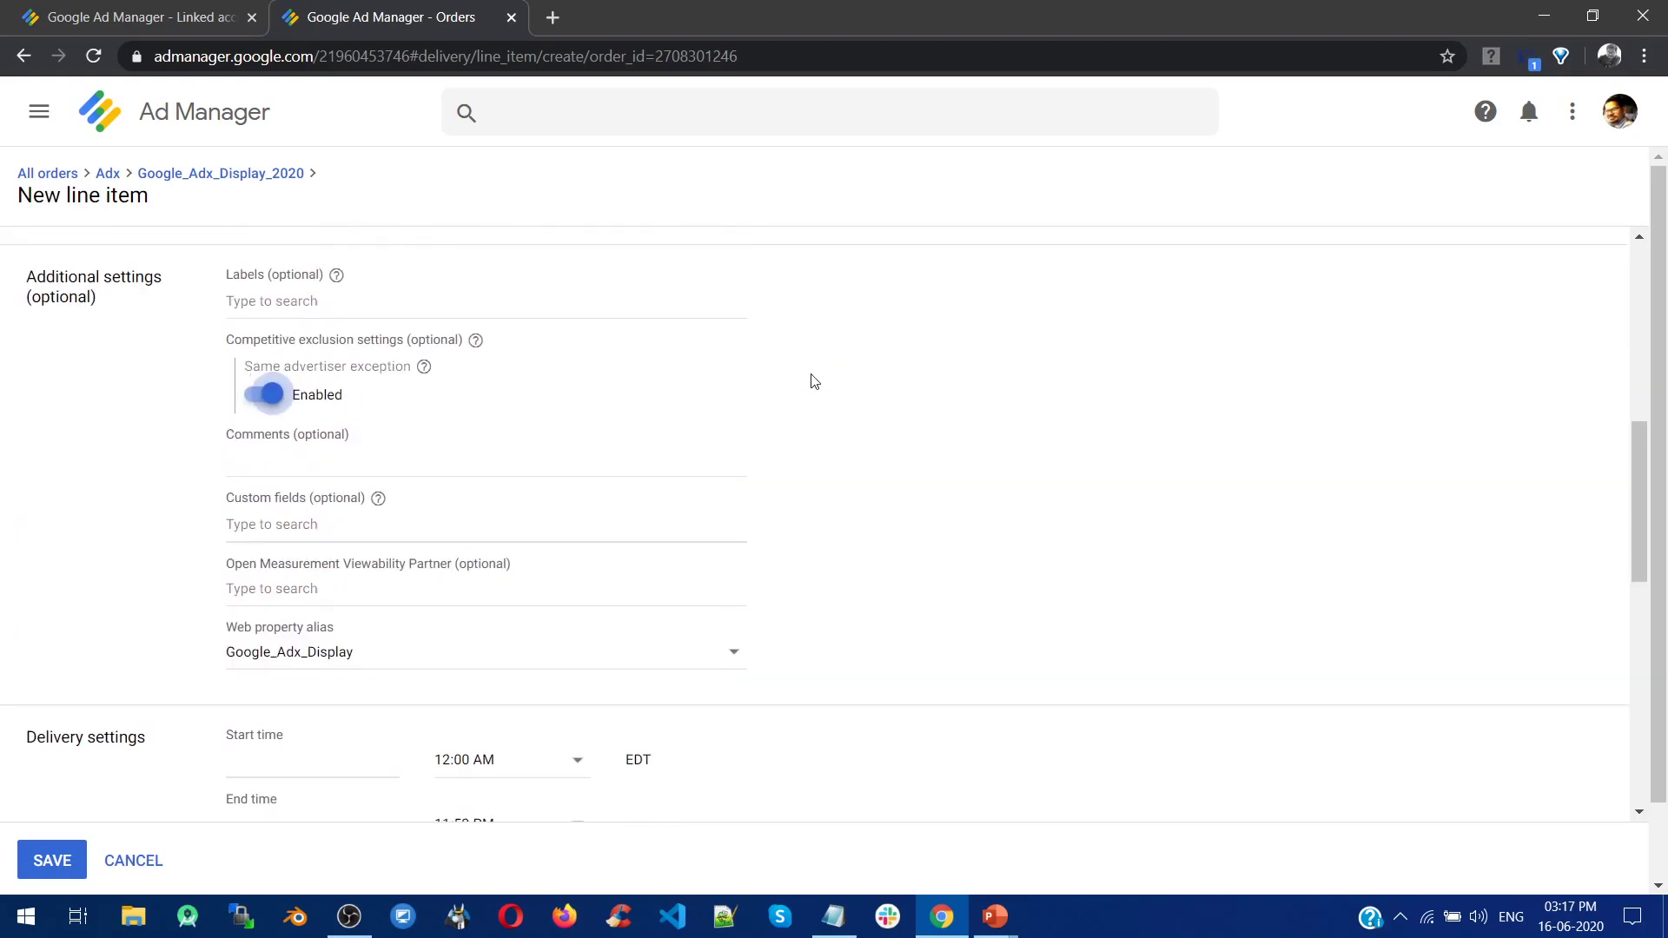
pyautogui.scroll(-2, 950, 422)
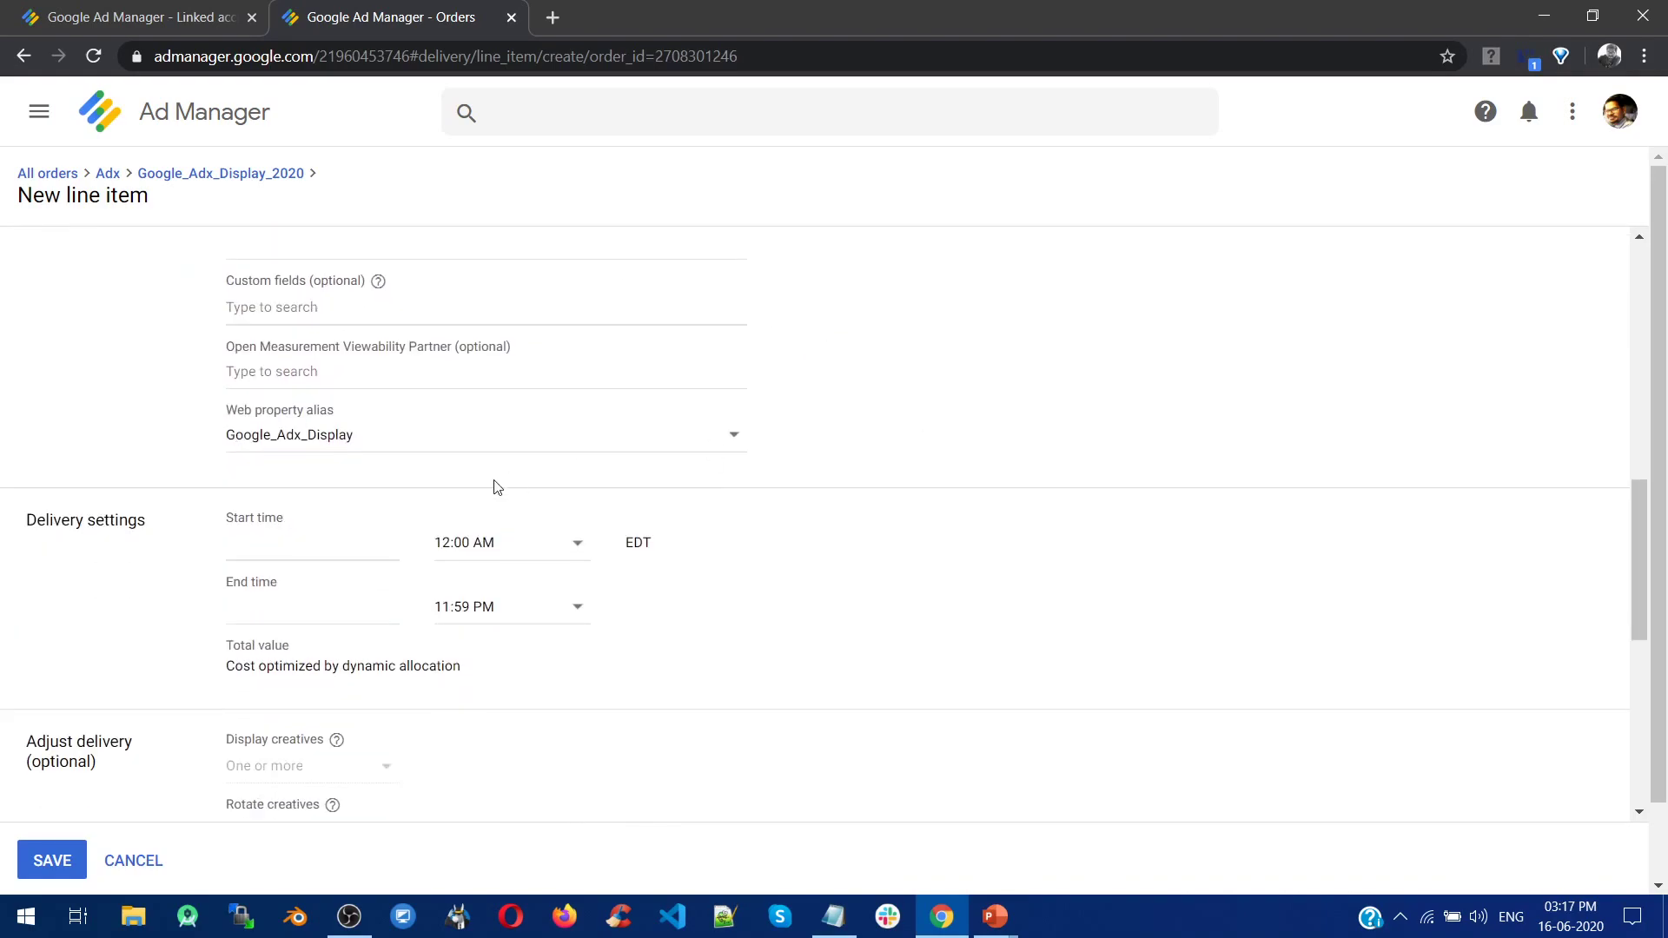
# Choose the line item's start time and set its end time to Unlimited in the delivery settings.
pyautogui.click(305, 540)
pyautogui.click(299, 592)
pyautogui.click(273, 608)
pyautogui.click(298, 656)
pyautogui.scroll(-3, 357, 399)
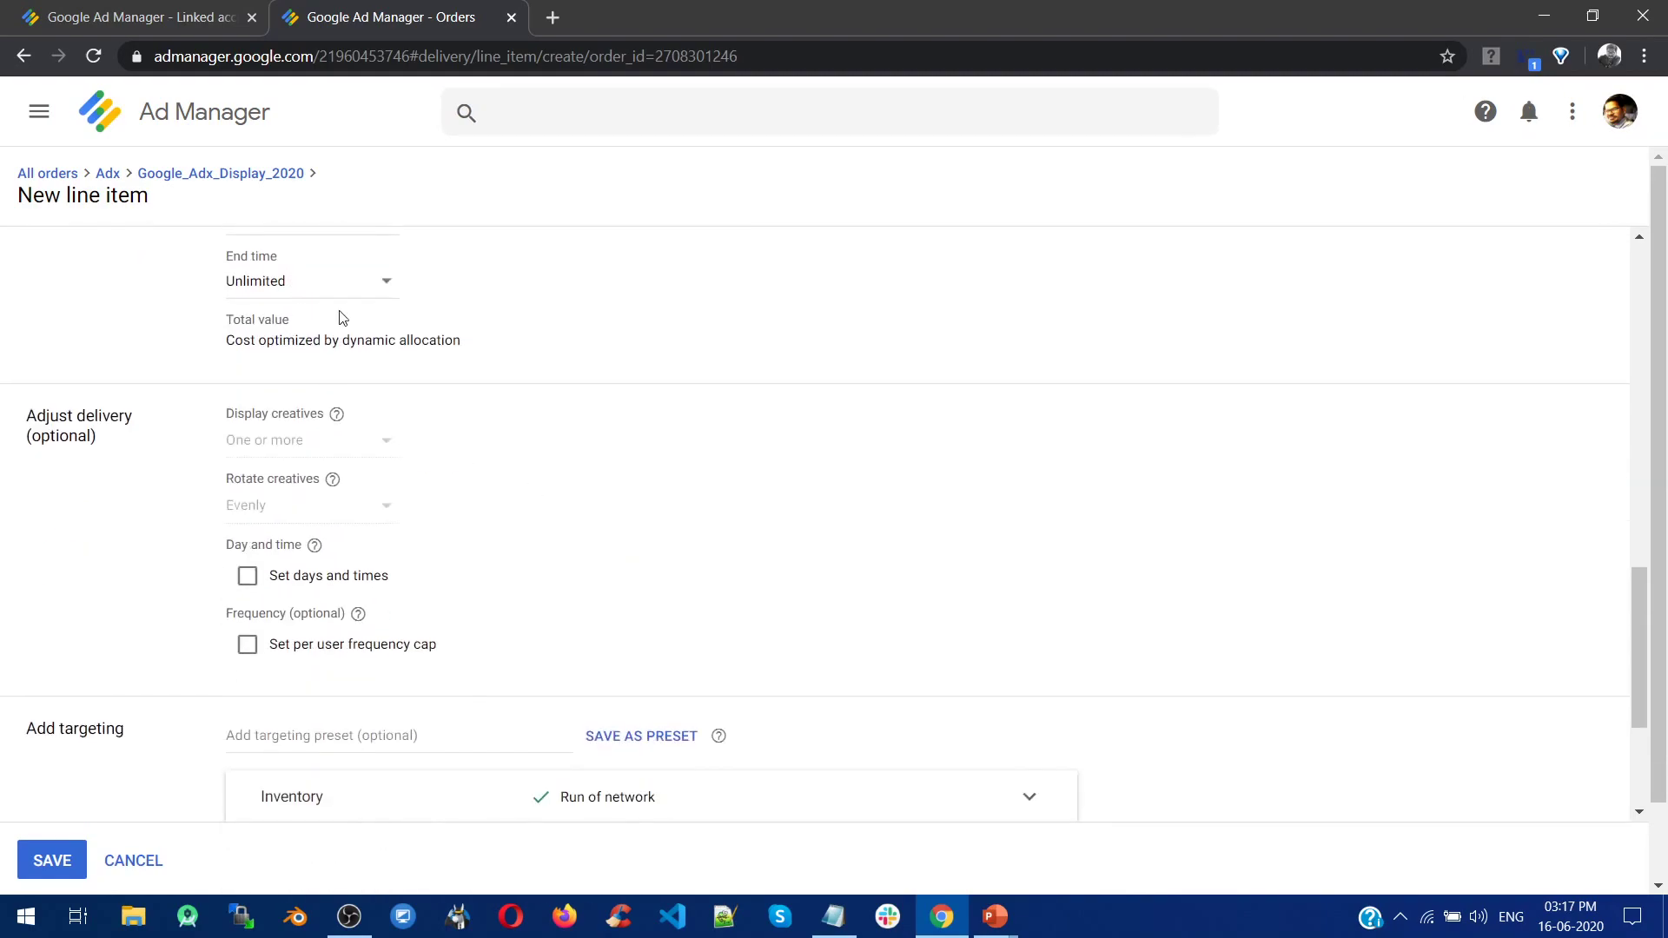
# Examine the ad units offered under the line item's inventory targeting, keeping Run of network.
pyautogui.scroll(-3, 321, 303)
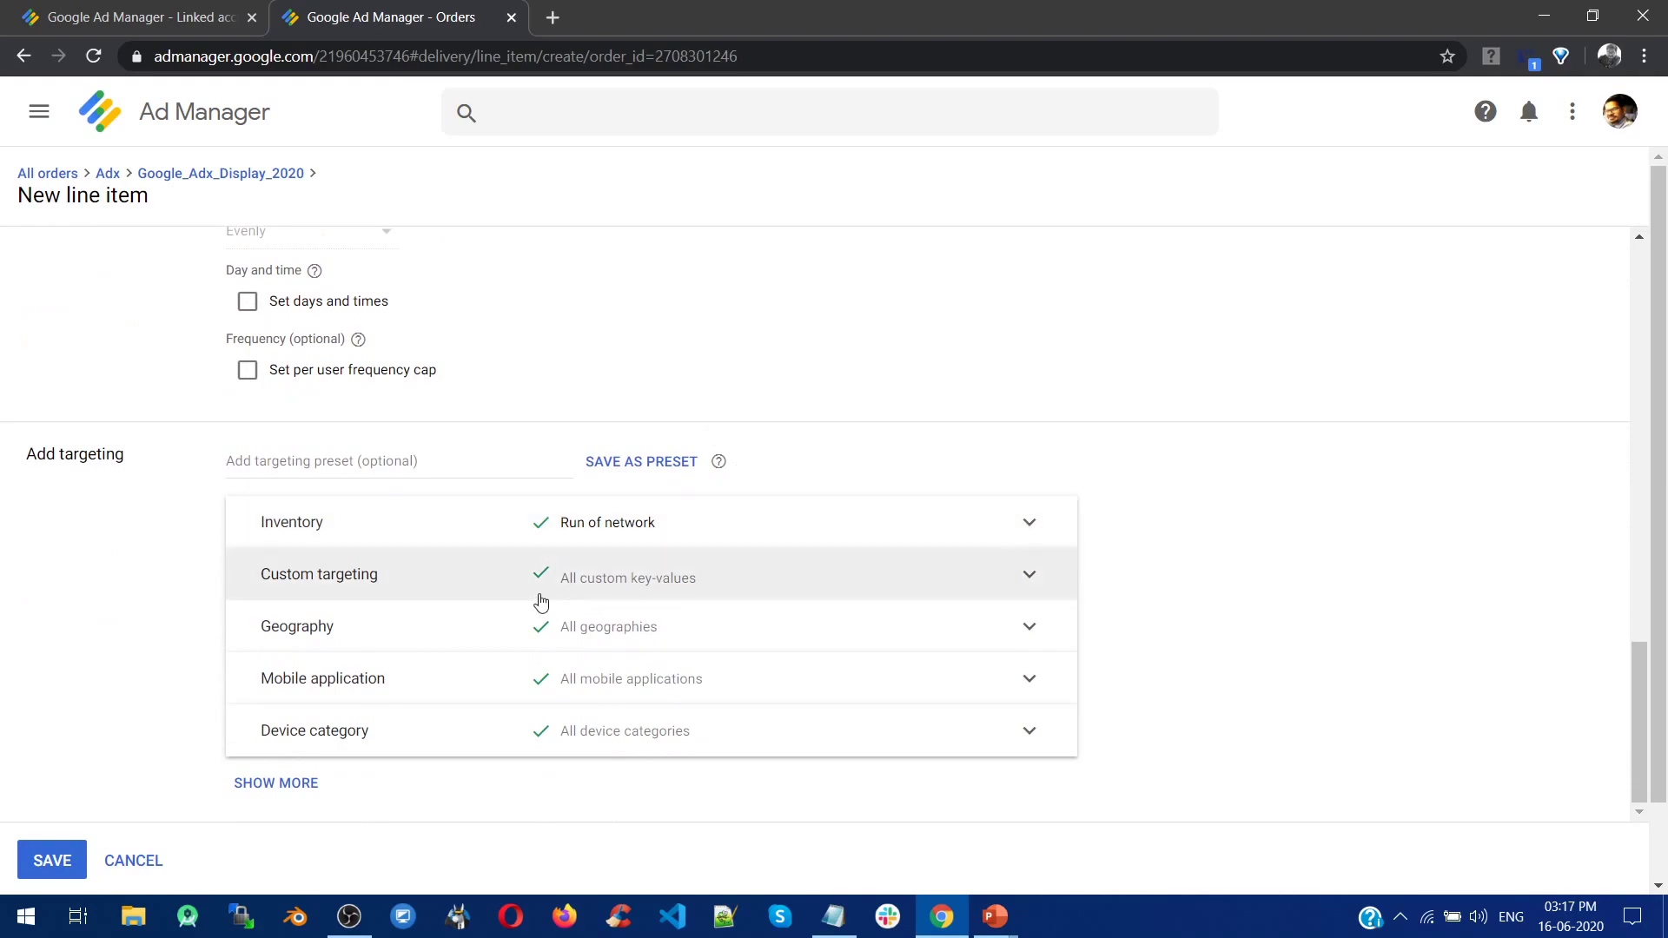
pyautogui.click(1008, 526)
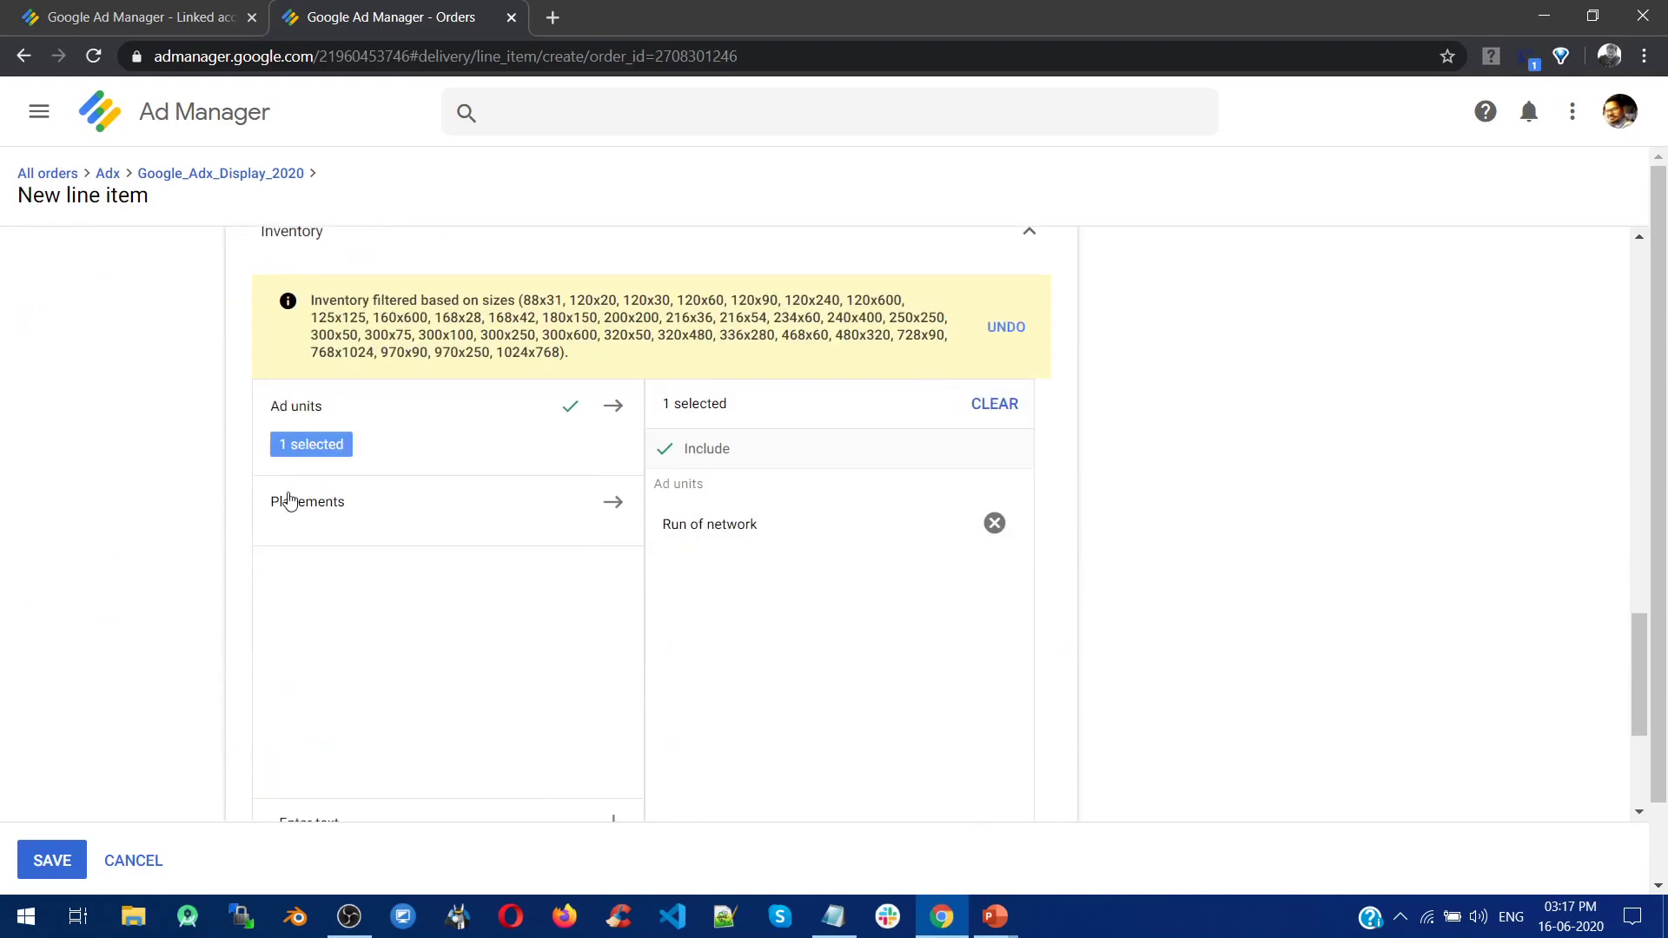
pyautogui.click(298, 450)
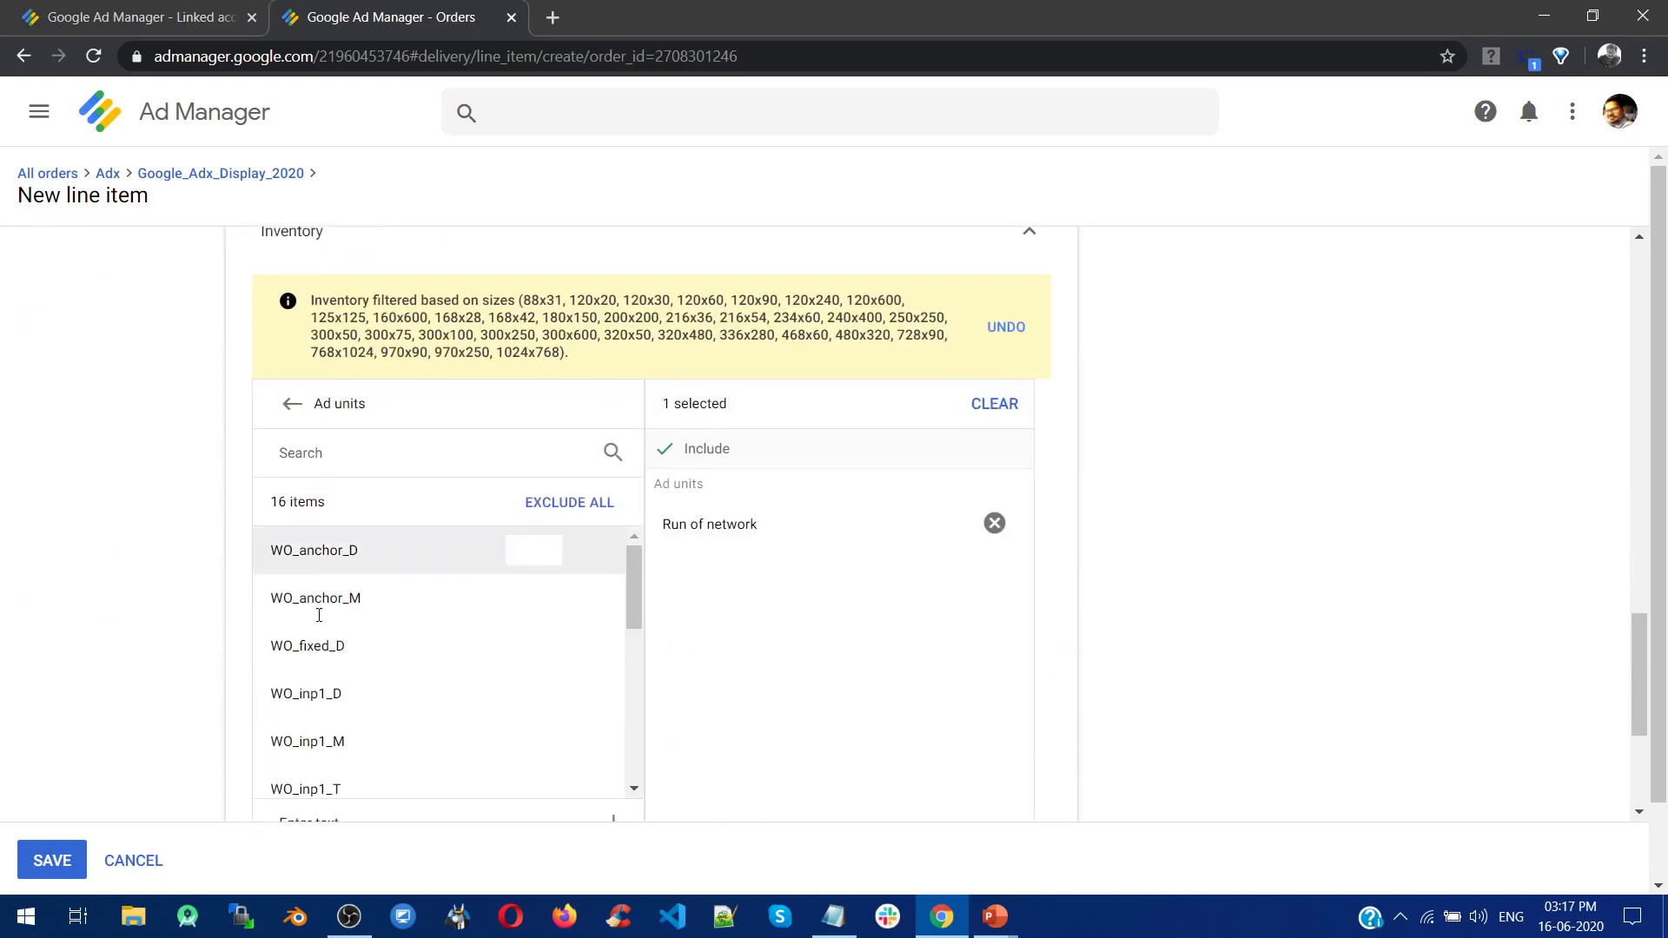
pyautogui.scroll(-5, 319, 603)
pyautogui.scroll(6, 365, 633)
pyautogui.scroll(-1, 339, 590)
pyautogui.click(289, 513)
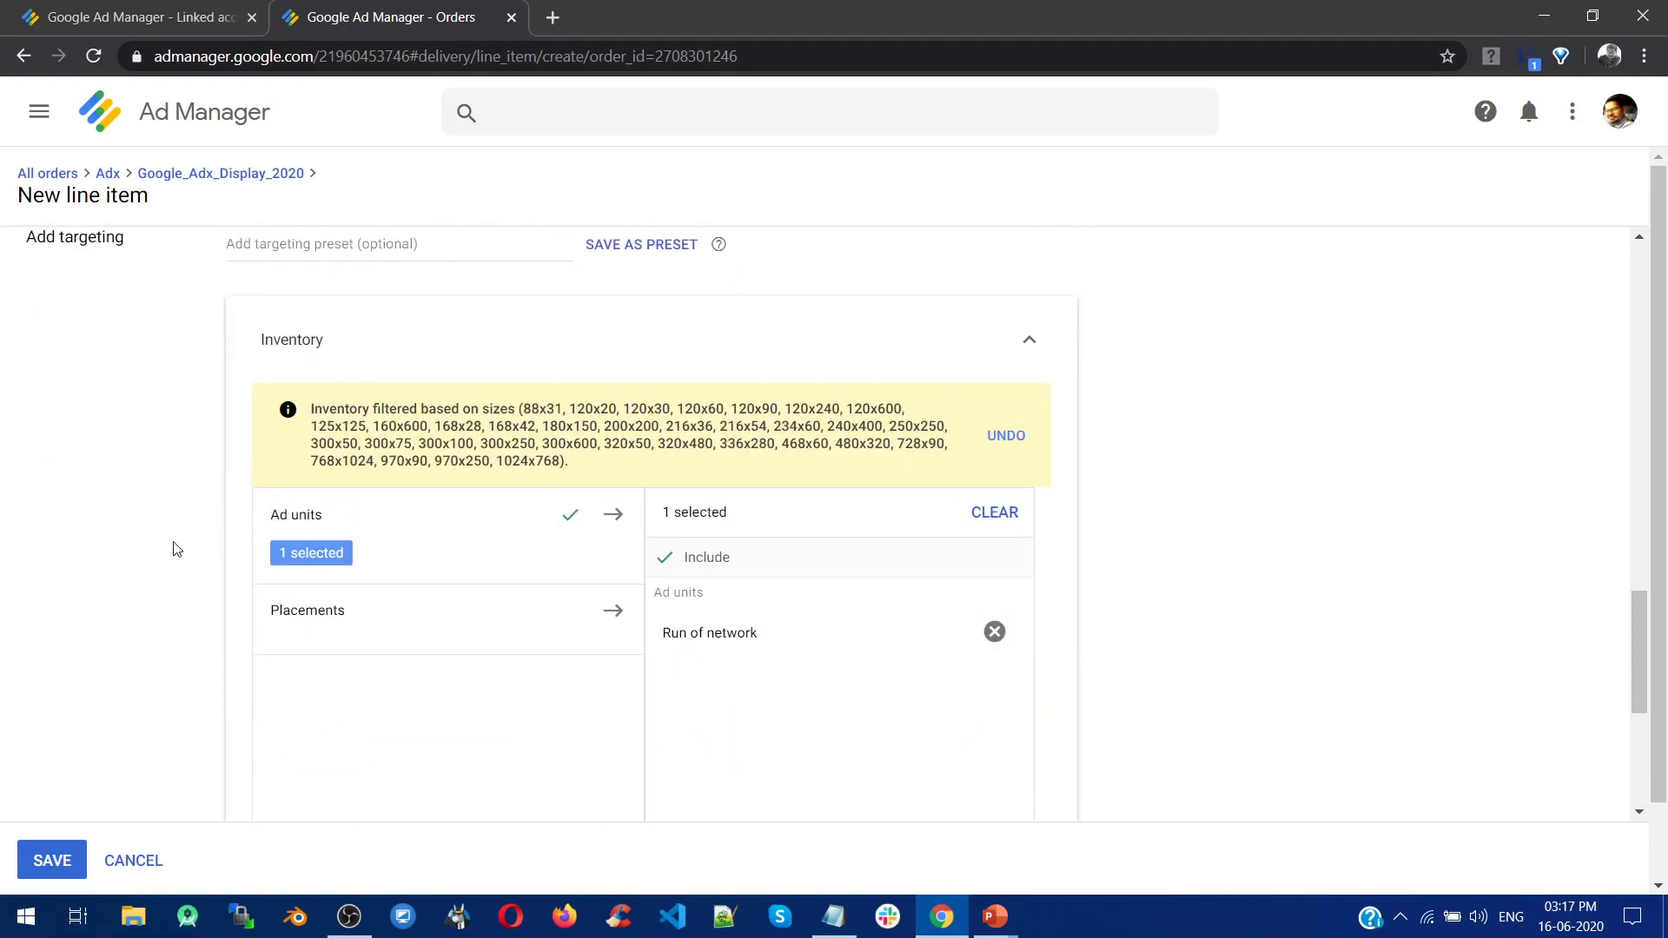
# Examine the geography targeting and the full list of additional targeting categories, leaving them unrestricted.
pyautogui.scroll(-5, 174, 548)
pyautogui.scroll(-1, 408, 547)
pyautogui.click(365, 627)
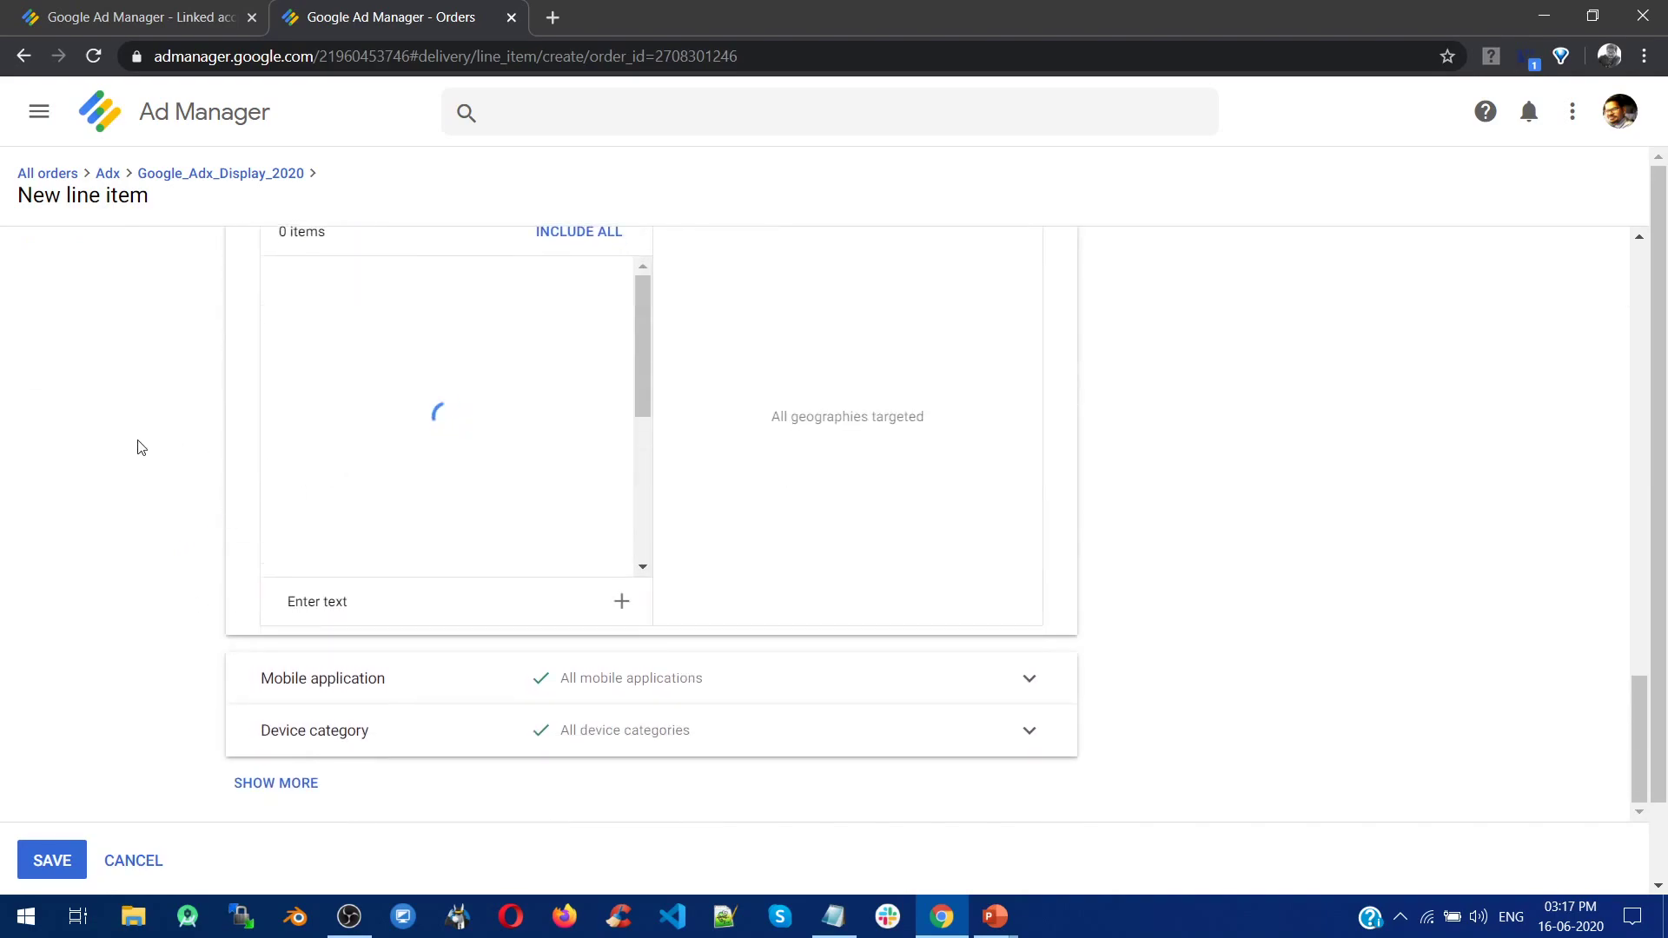
pyautogui.scroll(-5, 143, 452)
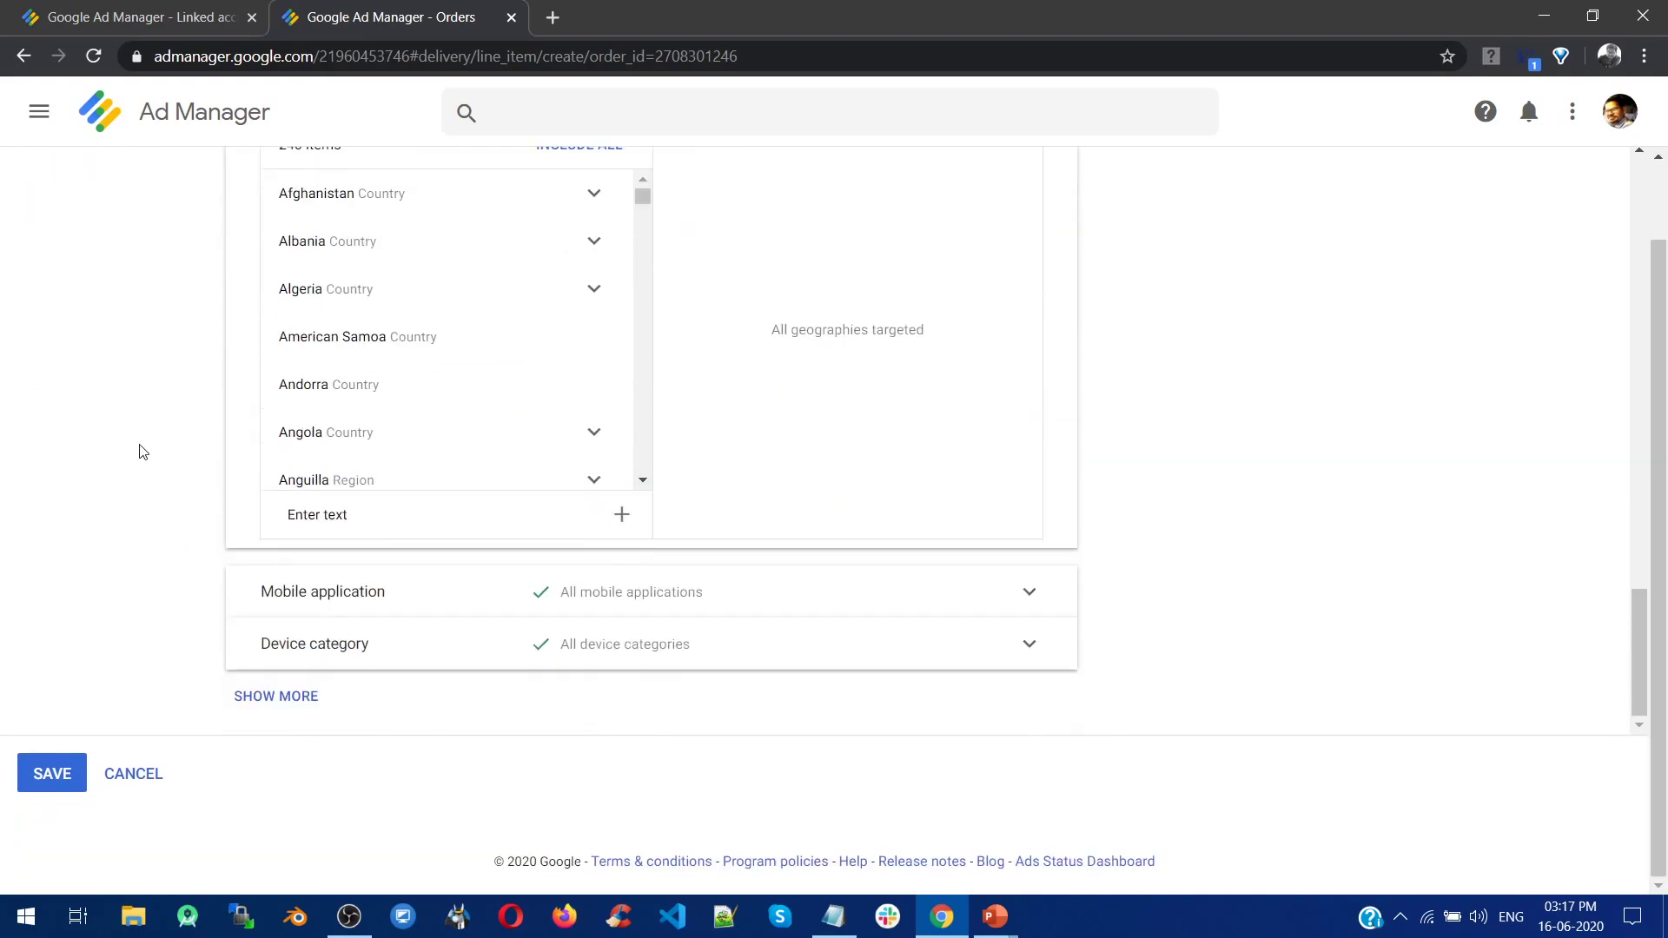
pyautogui.click(252, 695)
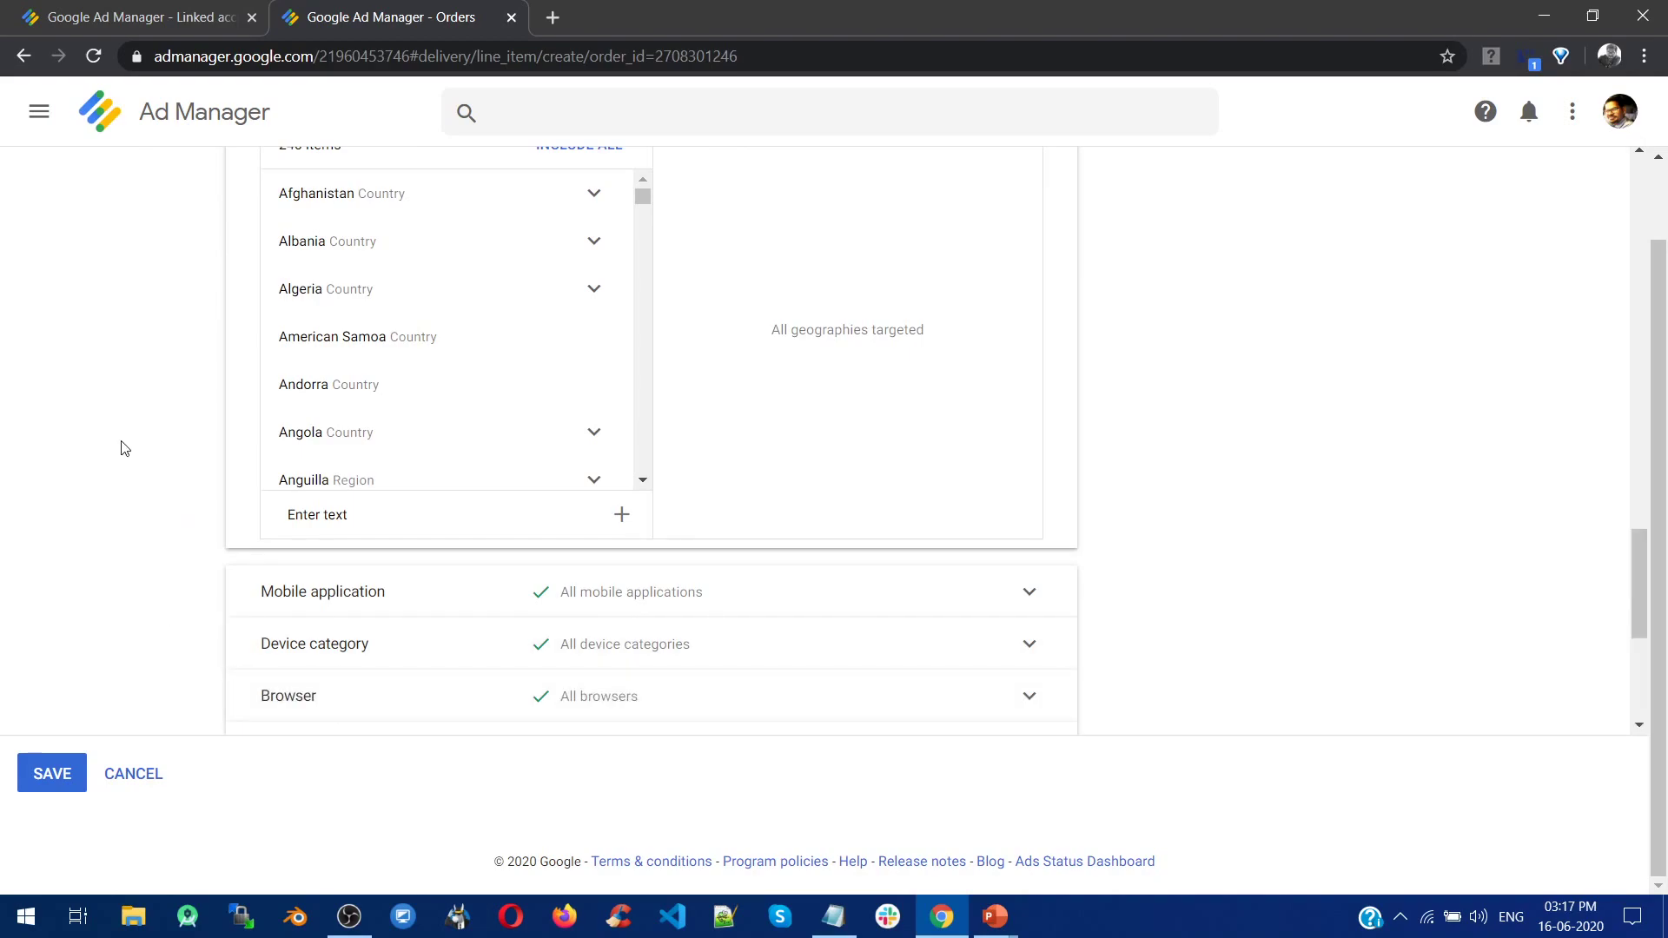
pyautogui.scroll(-5, 149, 418)
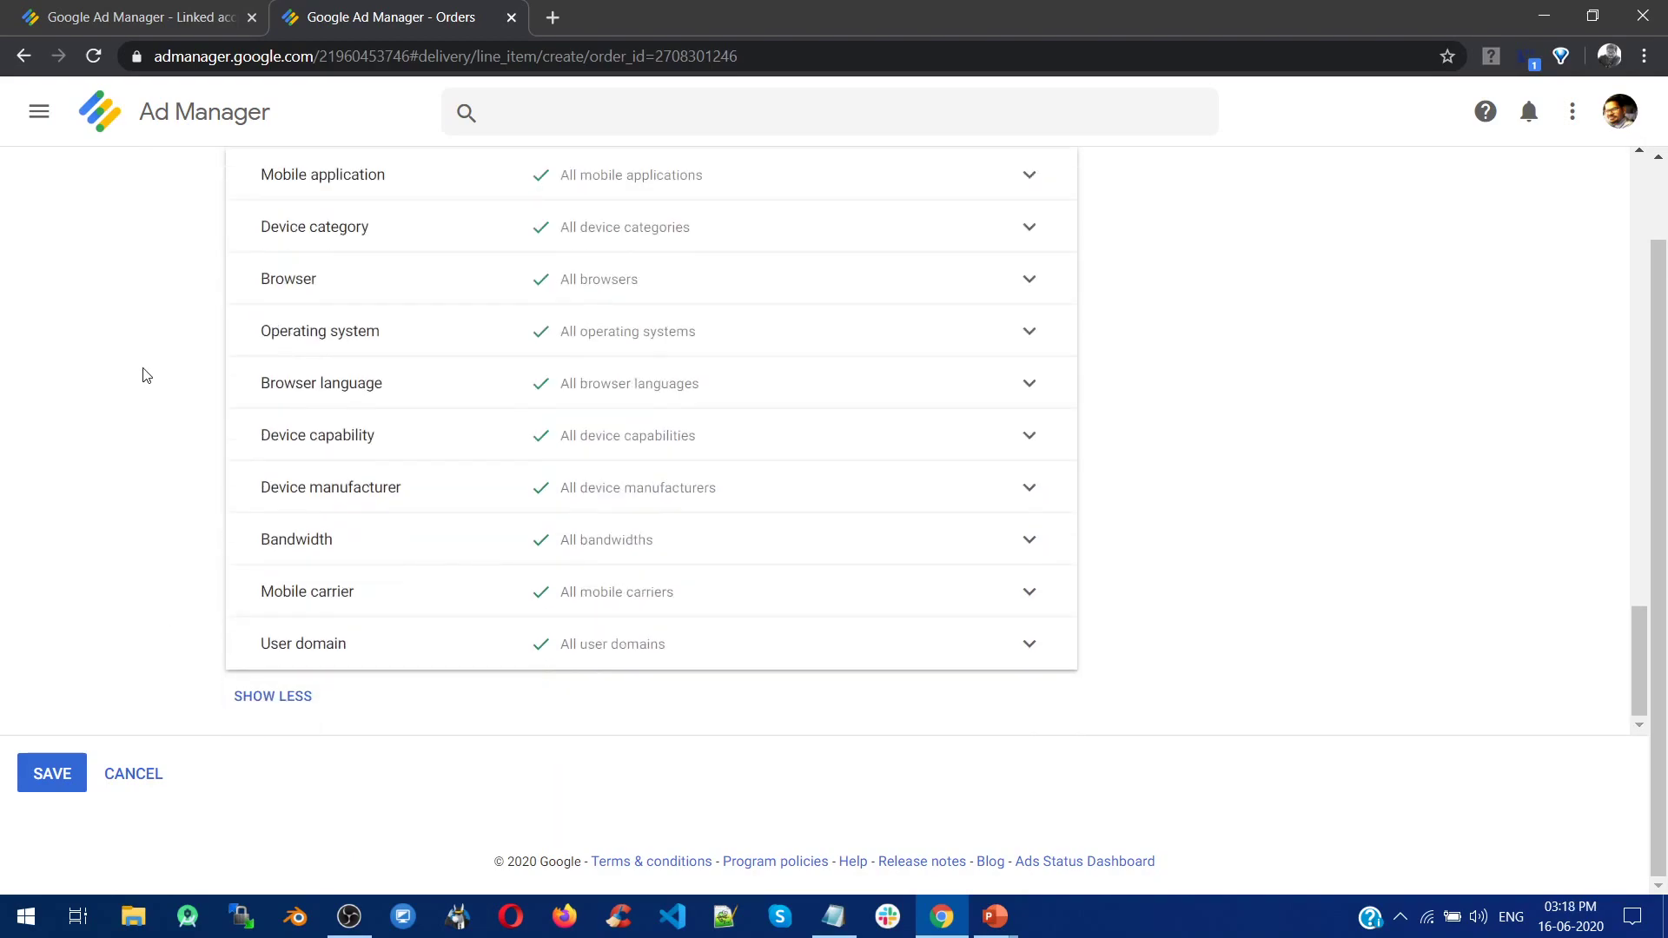
pyautogui.scroll(15, 152, 375)
pyautogui.scroll(-10, 209, 517)
pyautogui.scroll(-5, 209, 517)
# Save the new line item and automatically generate a creative for it.
pyautogui.click(73, 787)
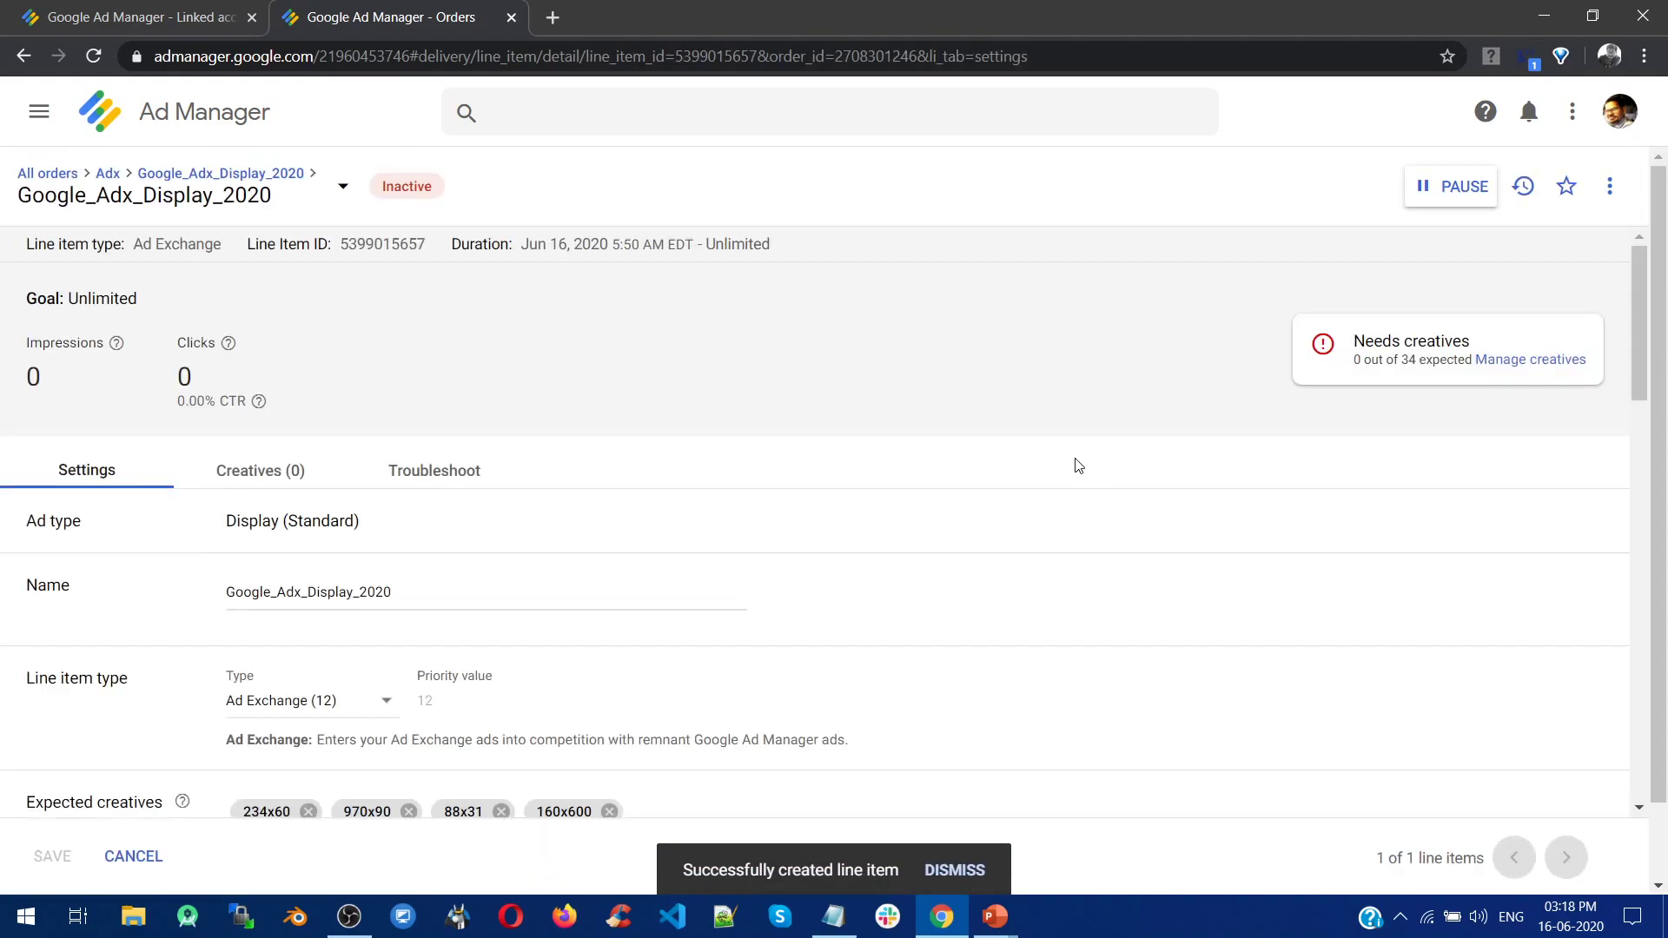
pyautogui.click(301, 471)
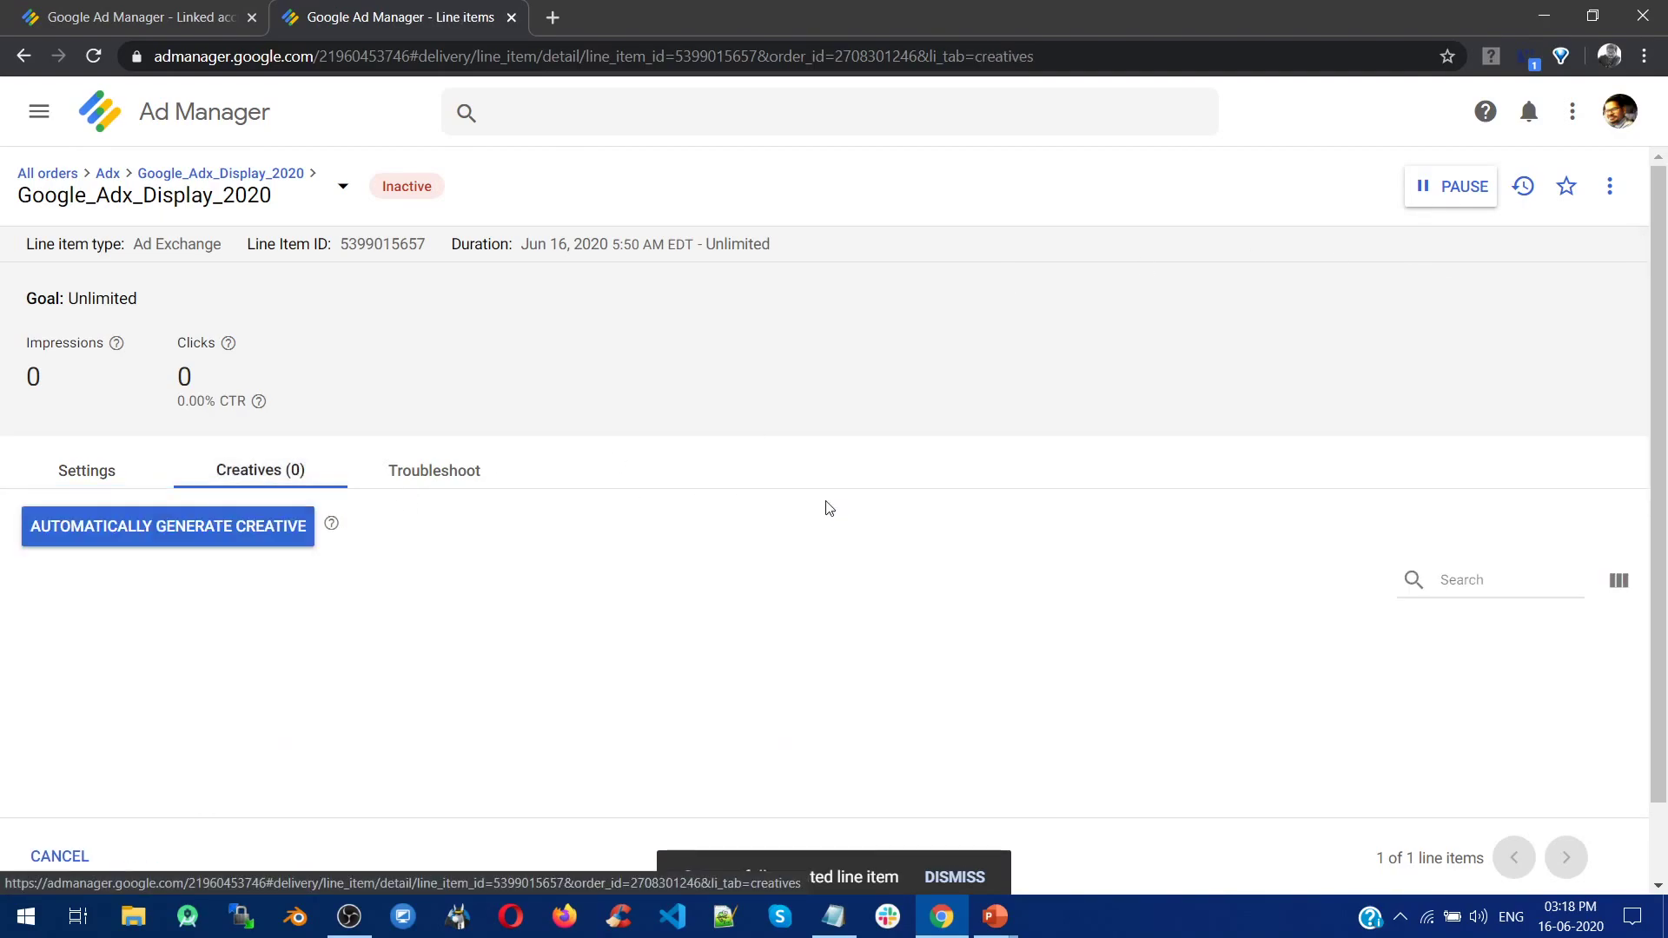
pyautogui.scroll(-10, 827, 510)
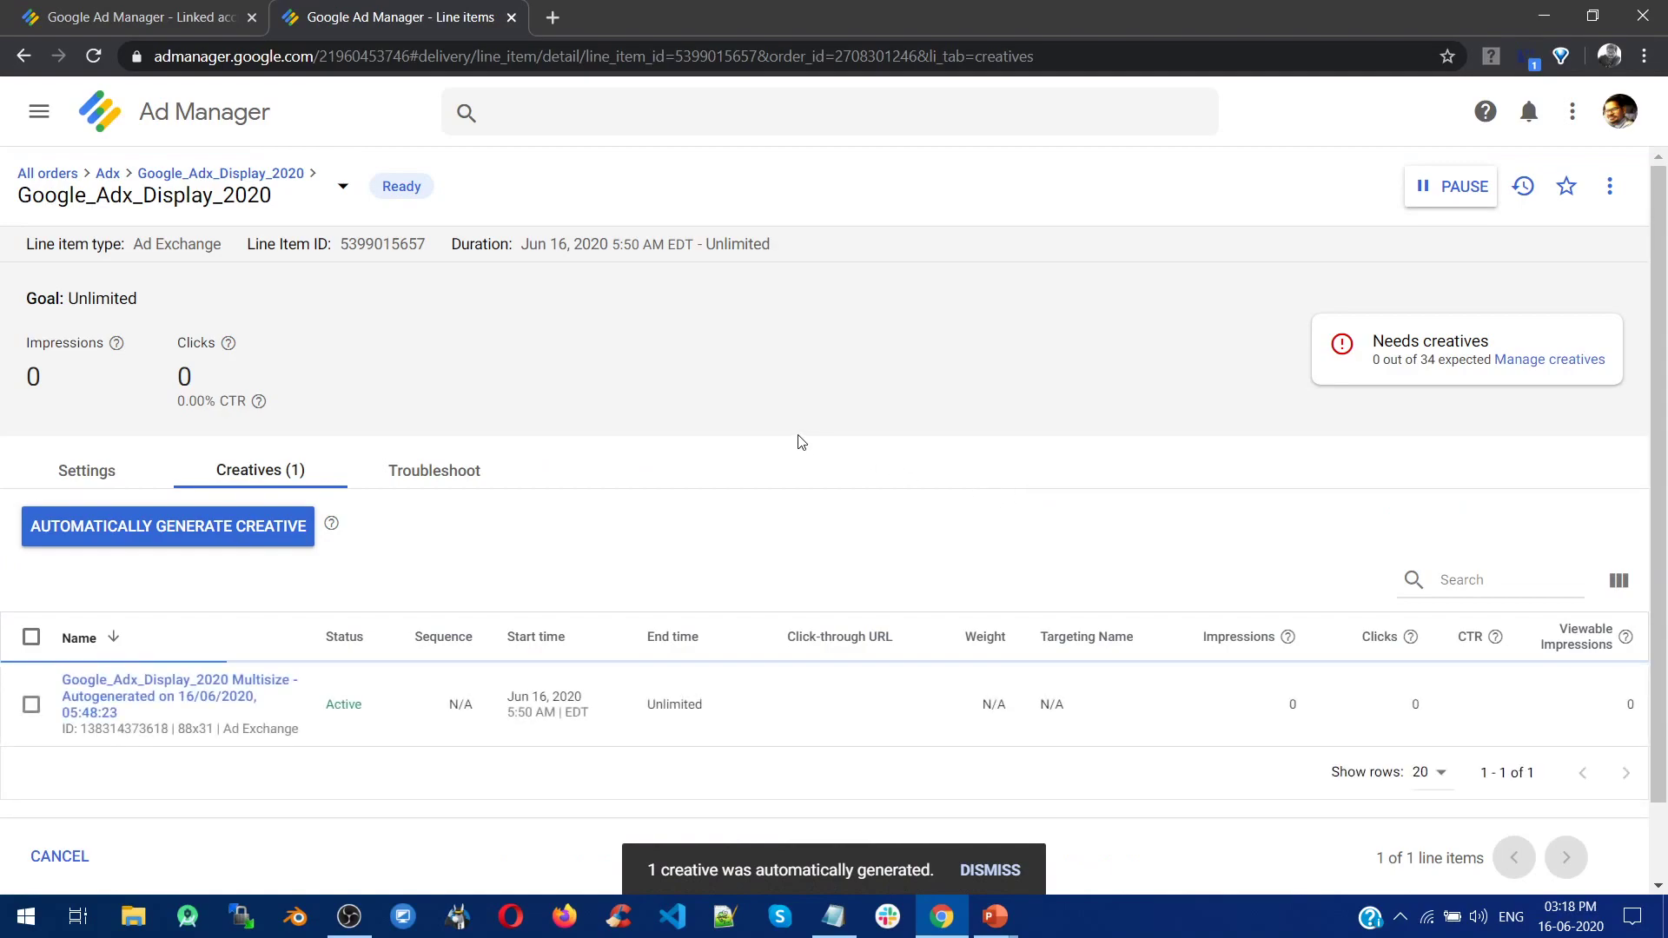
# Open the autogenerated multisize creative, review its size overrides and target ad unit size, and close it.
pyautogui.scroll(-1, 787, 456)
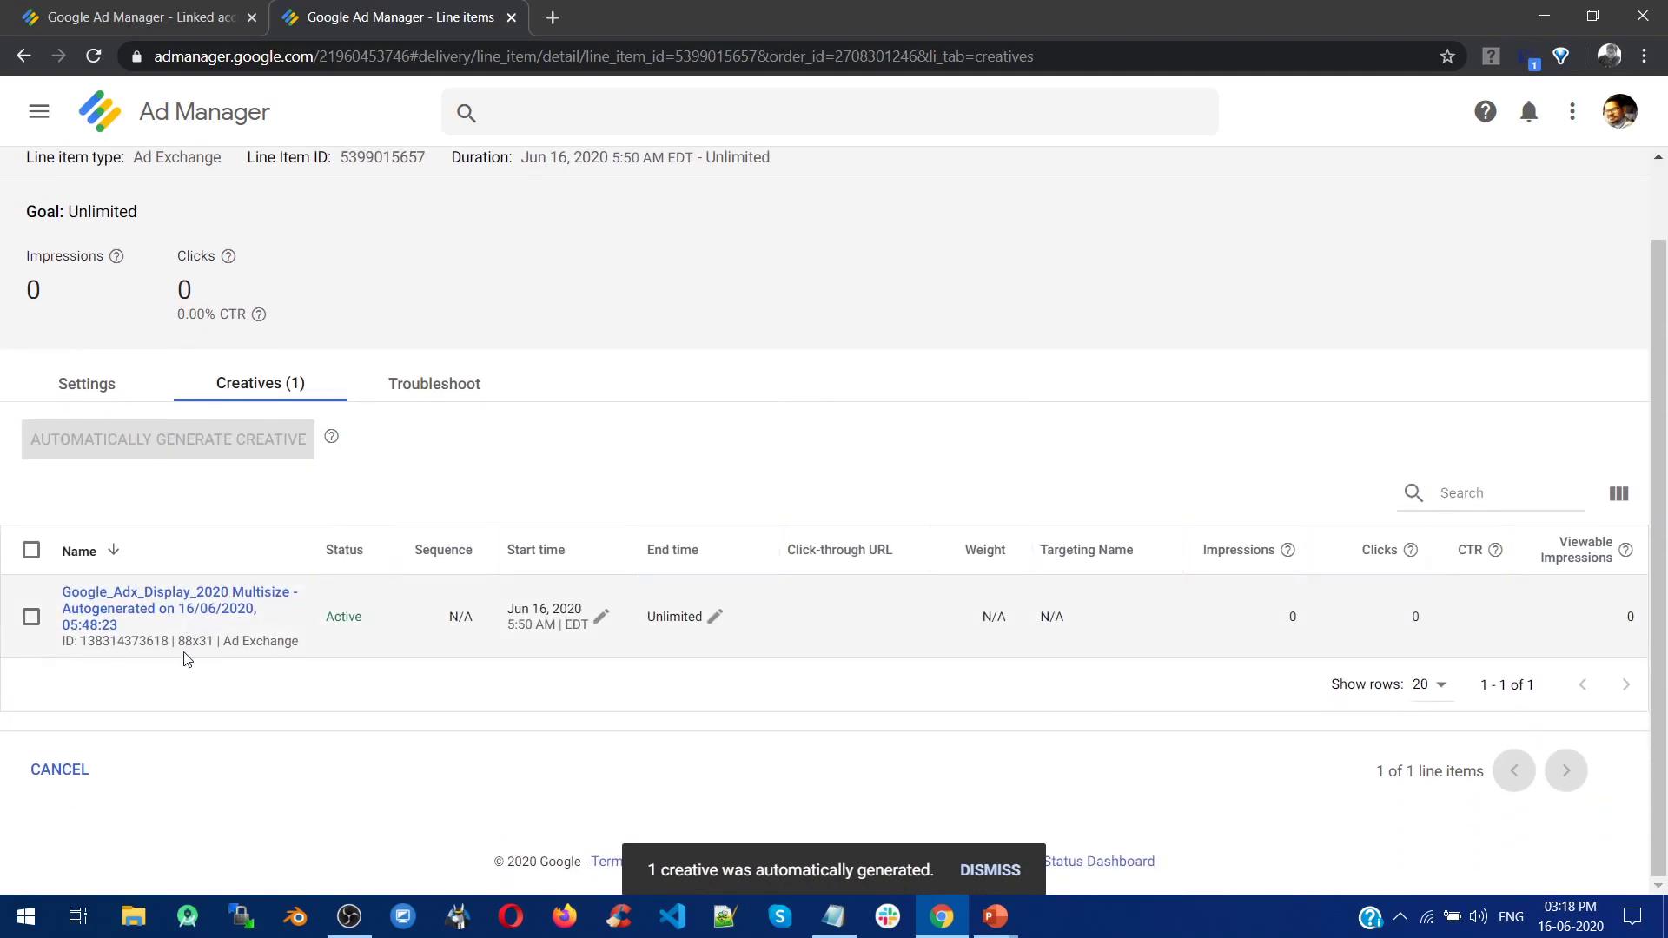
pyautogui.moveTo(179, 640); pyautogui.dragTo(203, 640)
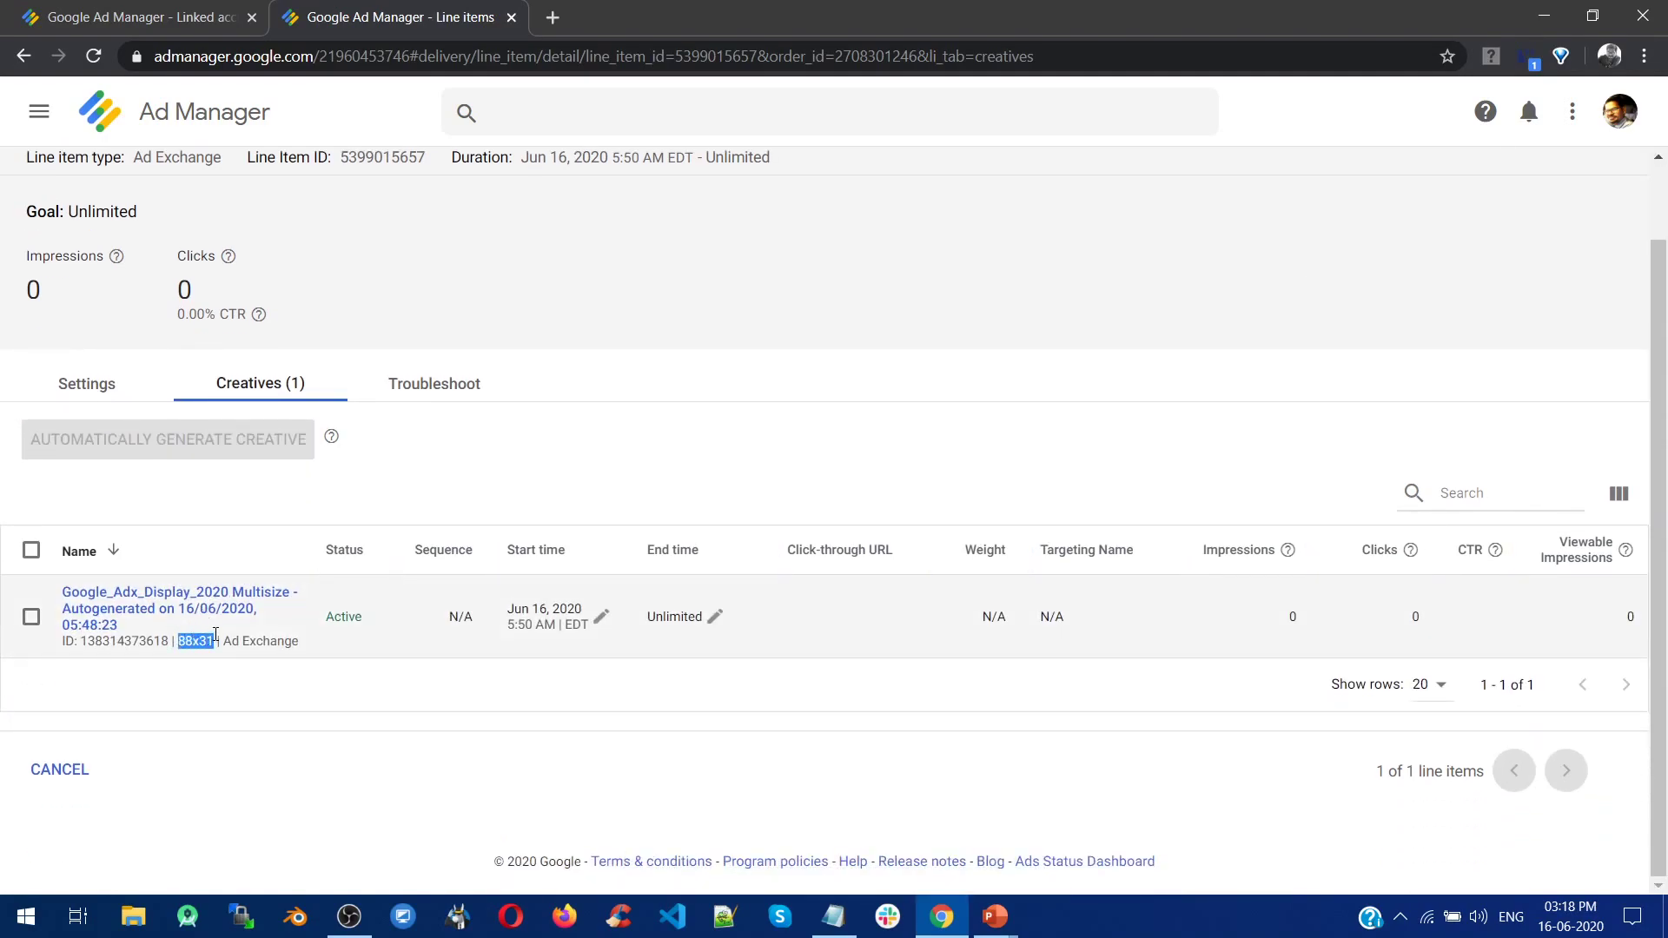
pyautogui.click(230, 609)
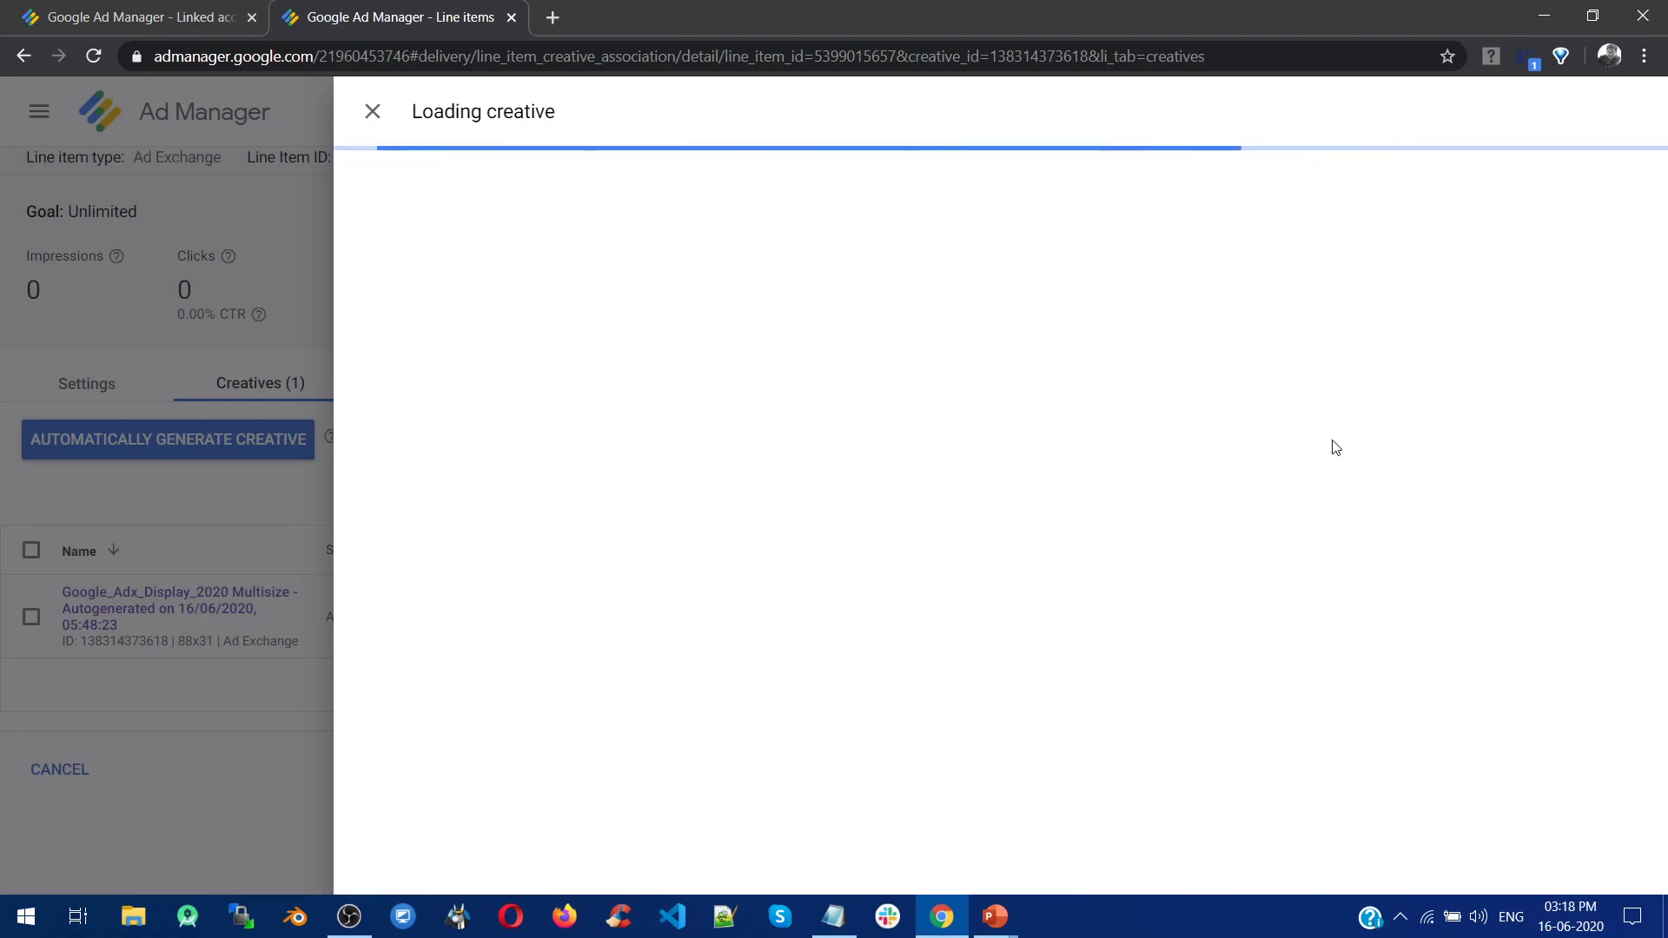
pyautogui.scroll(-6, 786, 413)
pyautogui.scroll(4, 869, 487)
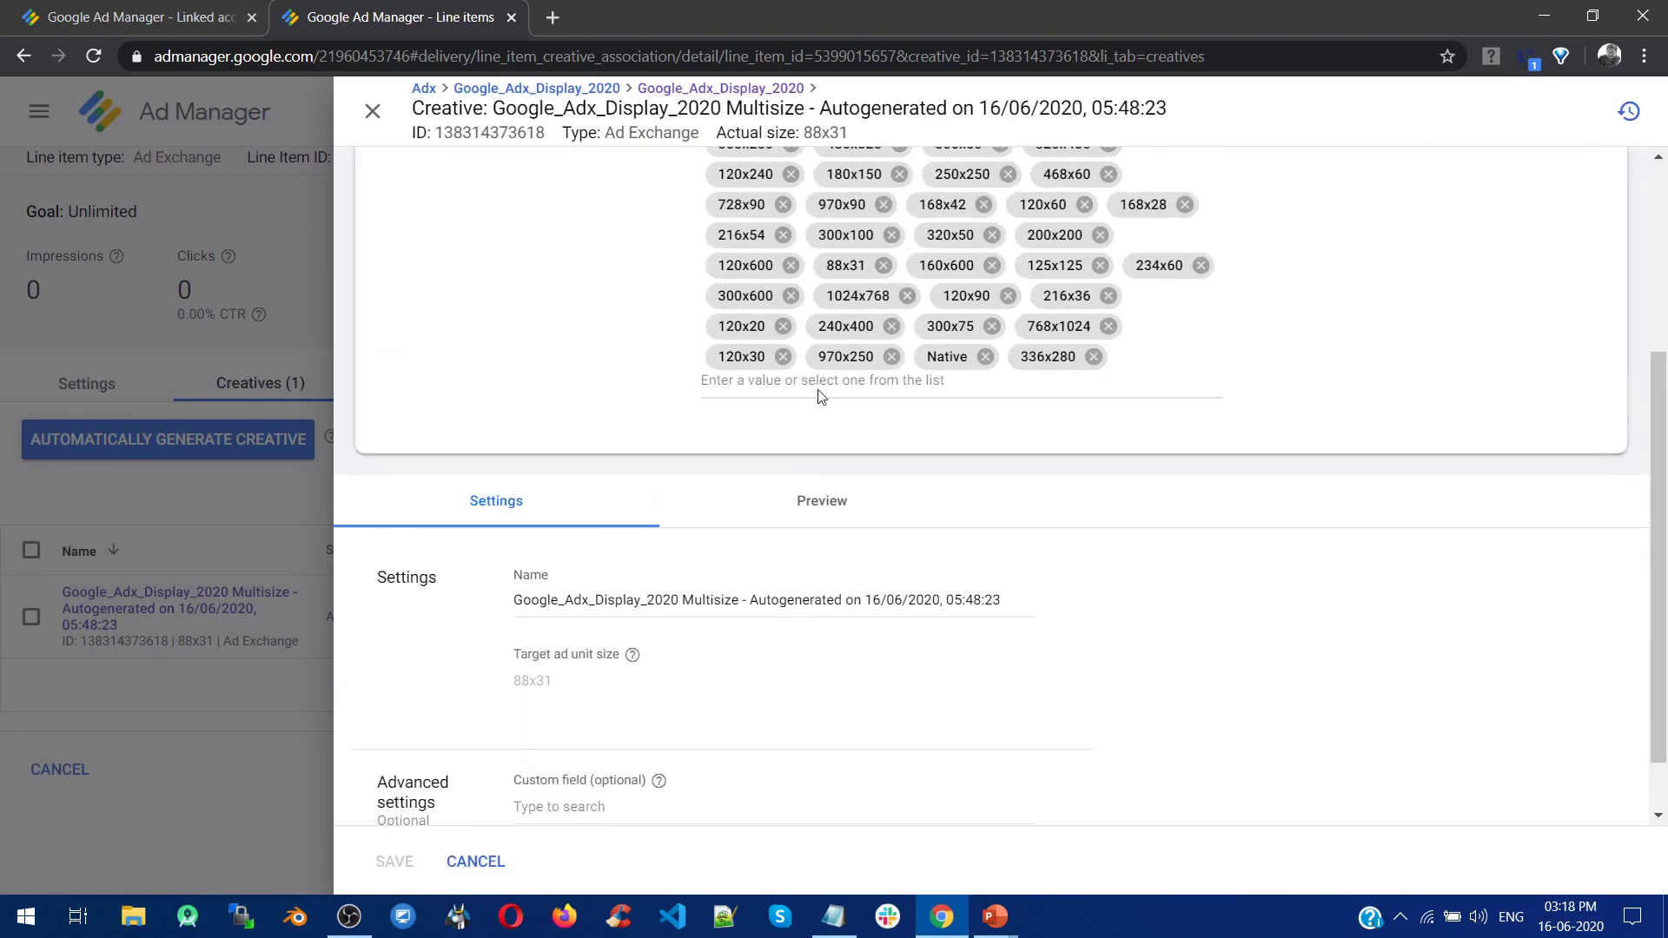
pyautogui.scroll(-2, 941, 529)
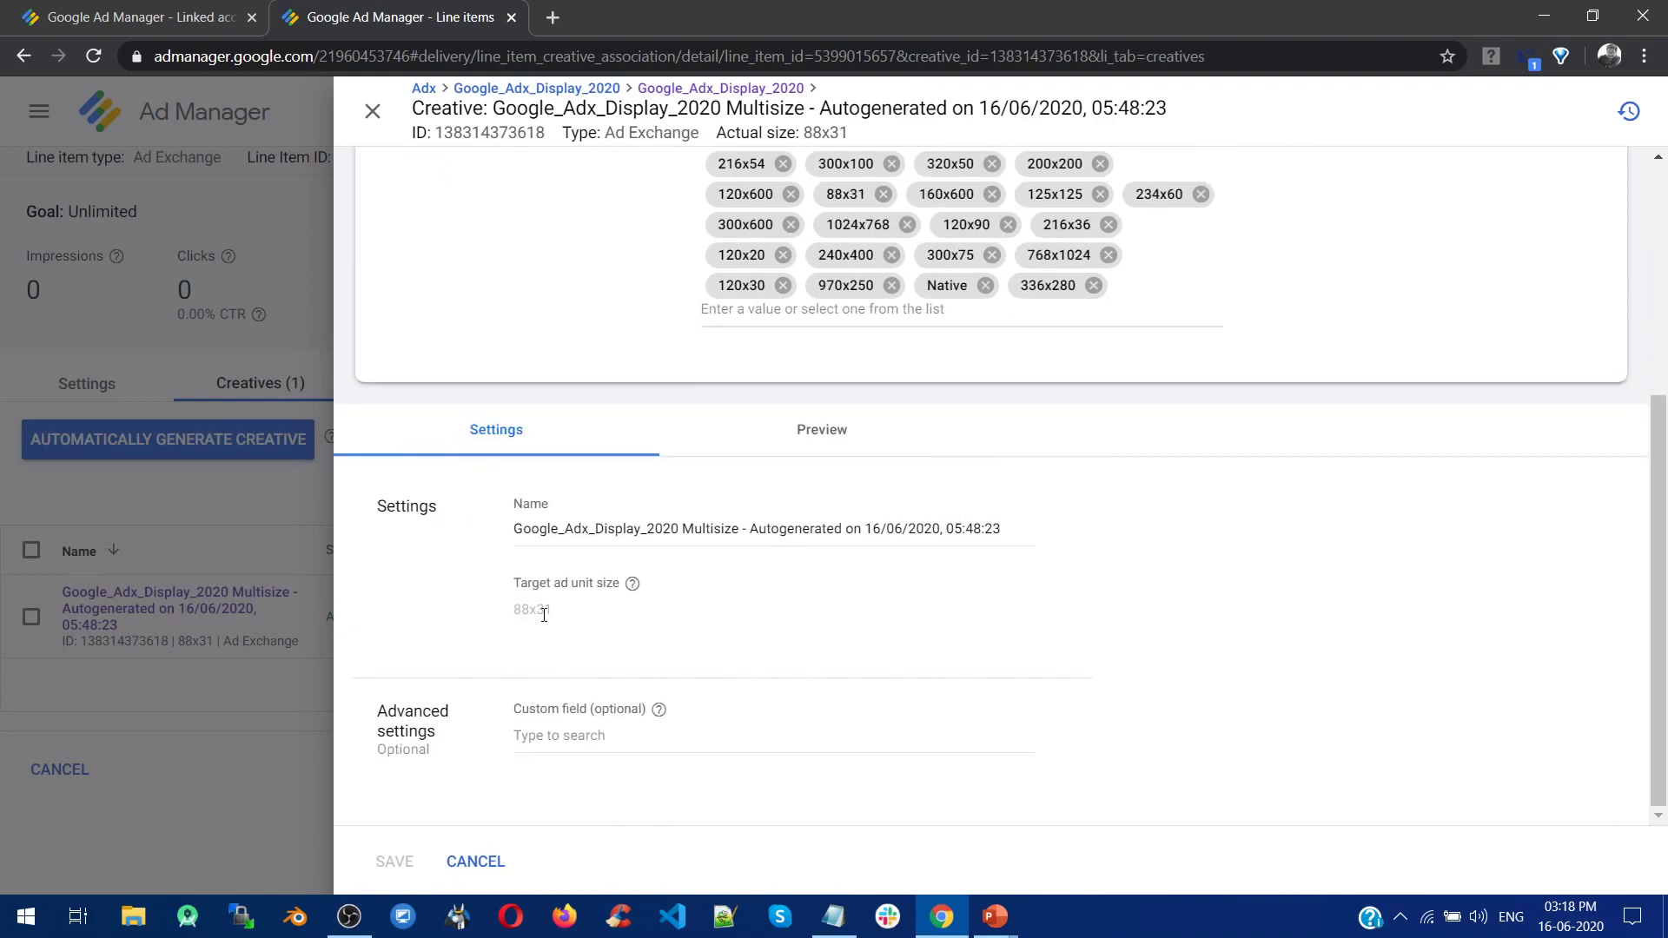
pyautogui.scroll(4, 570, 606)
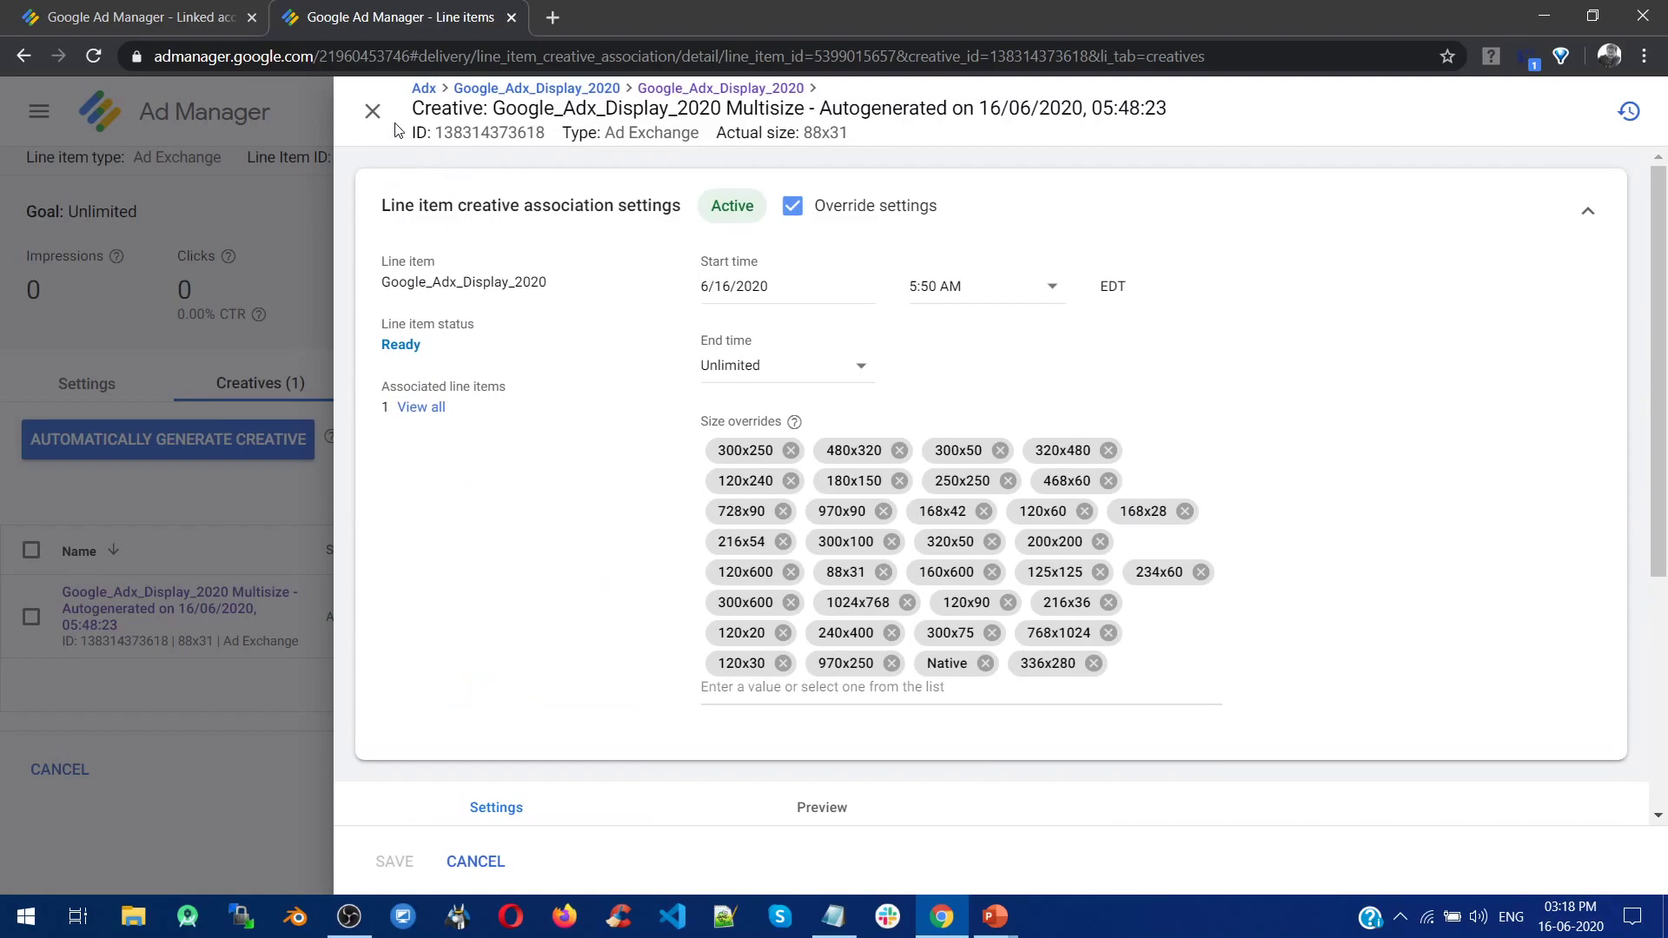
pyautogui.click(372, 111)
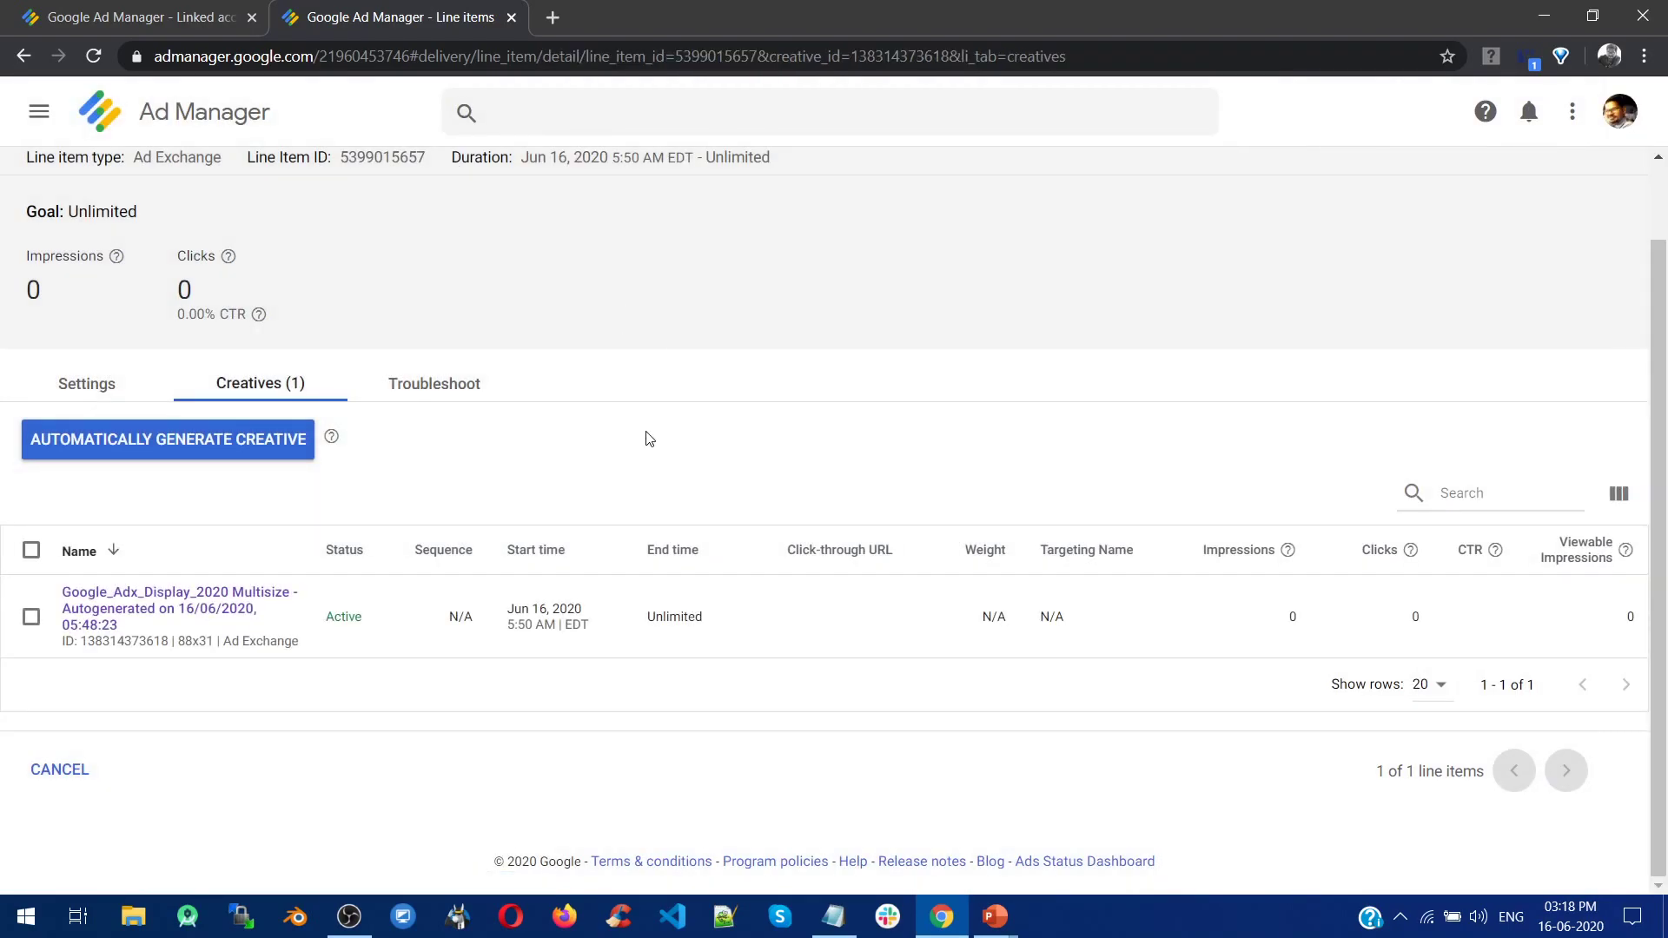
# Return to the Google_Adx_Display_2020 order overview and review its line item's status.
pyautogui.scroll(1, 655, 437)
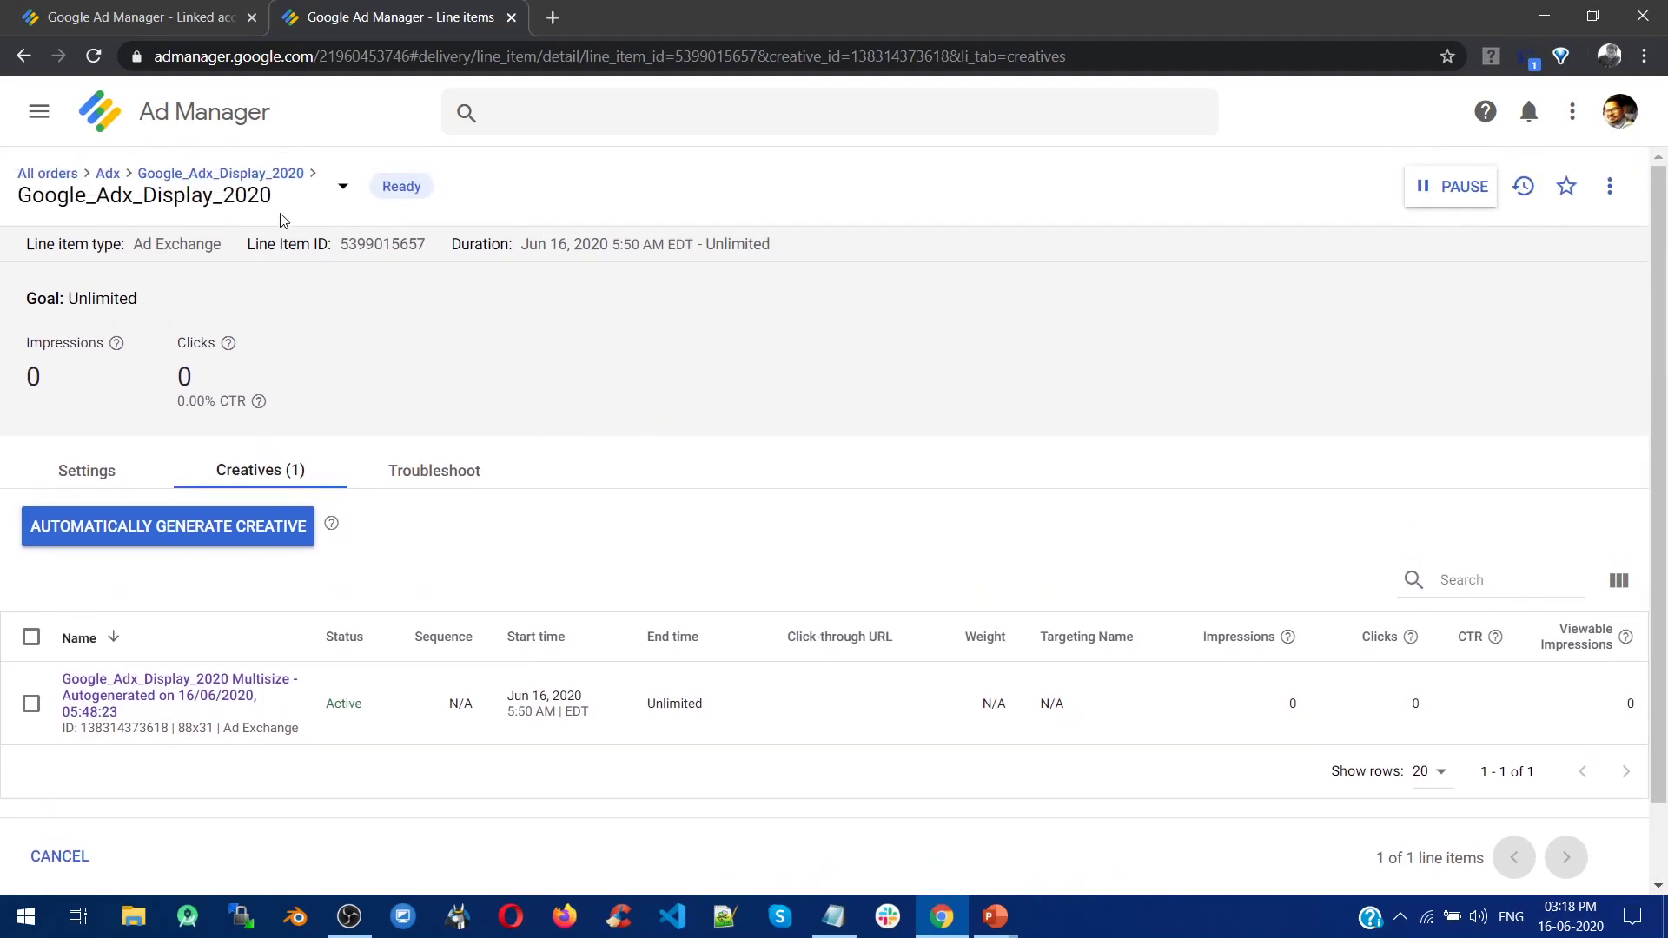
pyautogui.click(296, 177)
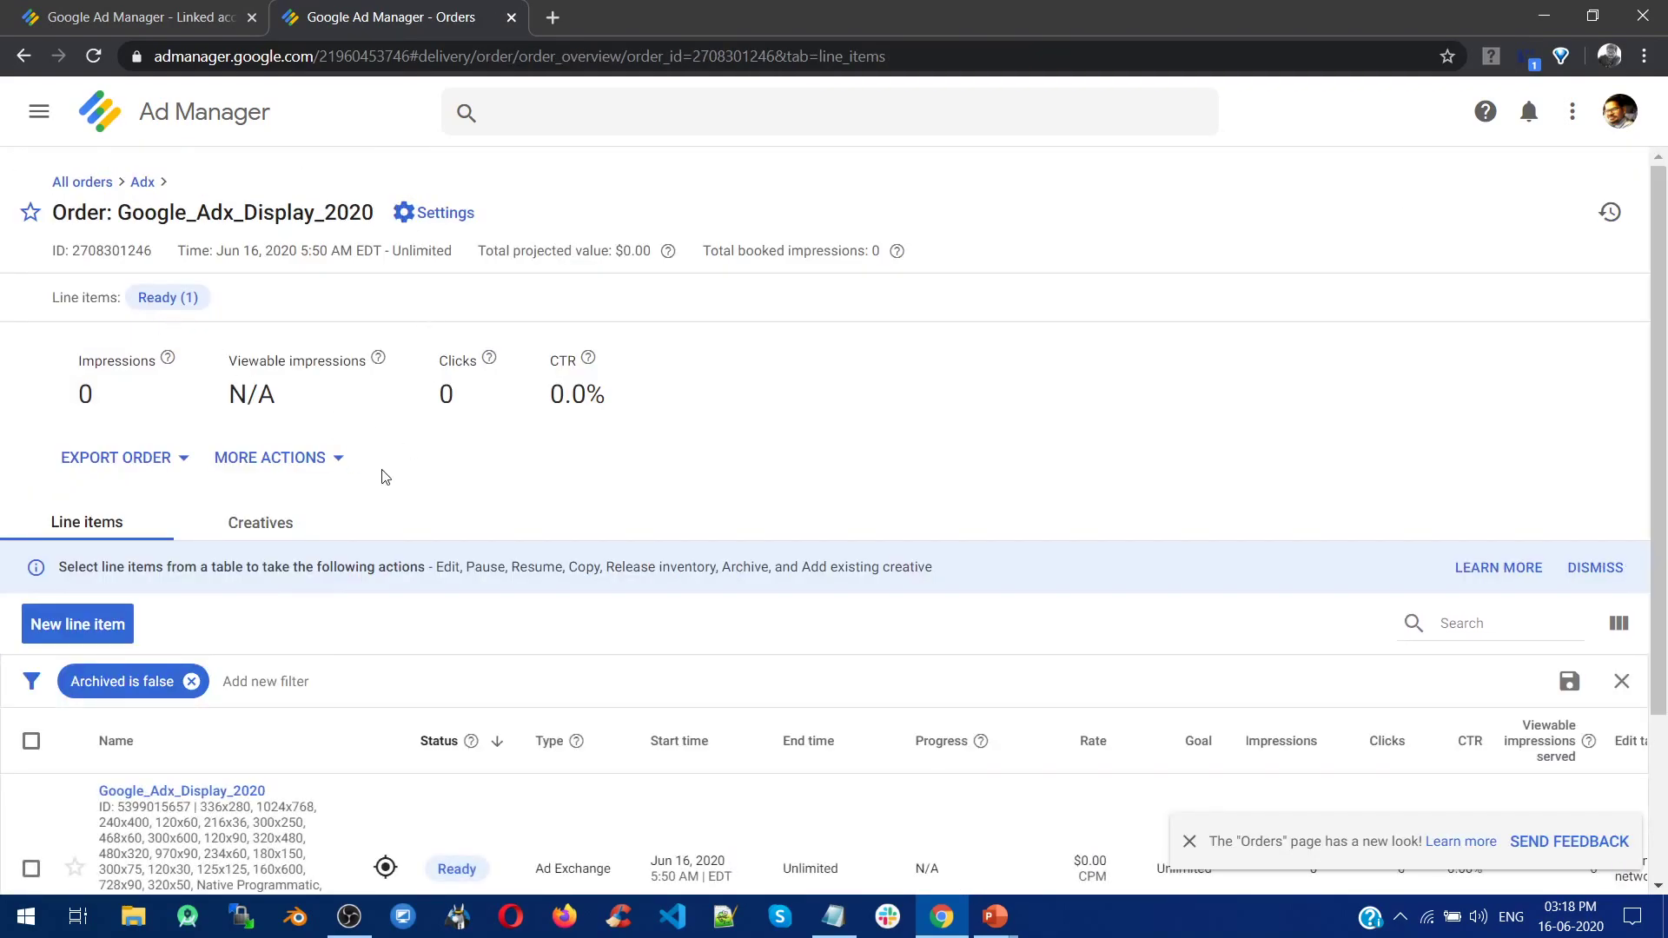
pyautogui.scroll(-3, 383, 473)
pyautogui.scroll(3, 595, 404)
# Examine the new AdSense link form under the admin linked accounts without saving it, and view the Ad Exchange links.
pyautogui.click(39, 112)
pyautogui.scroll(-4, 169, 556)
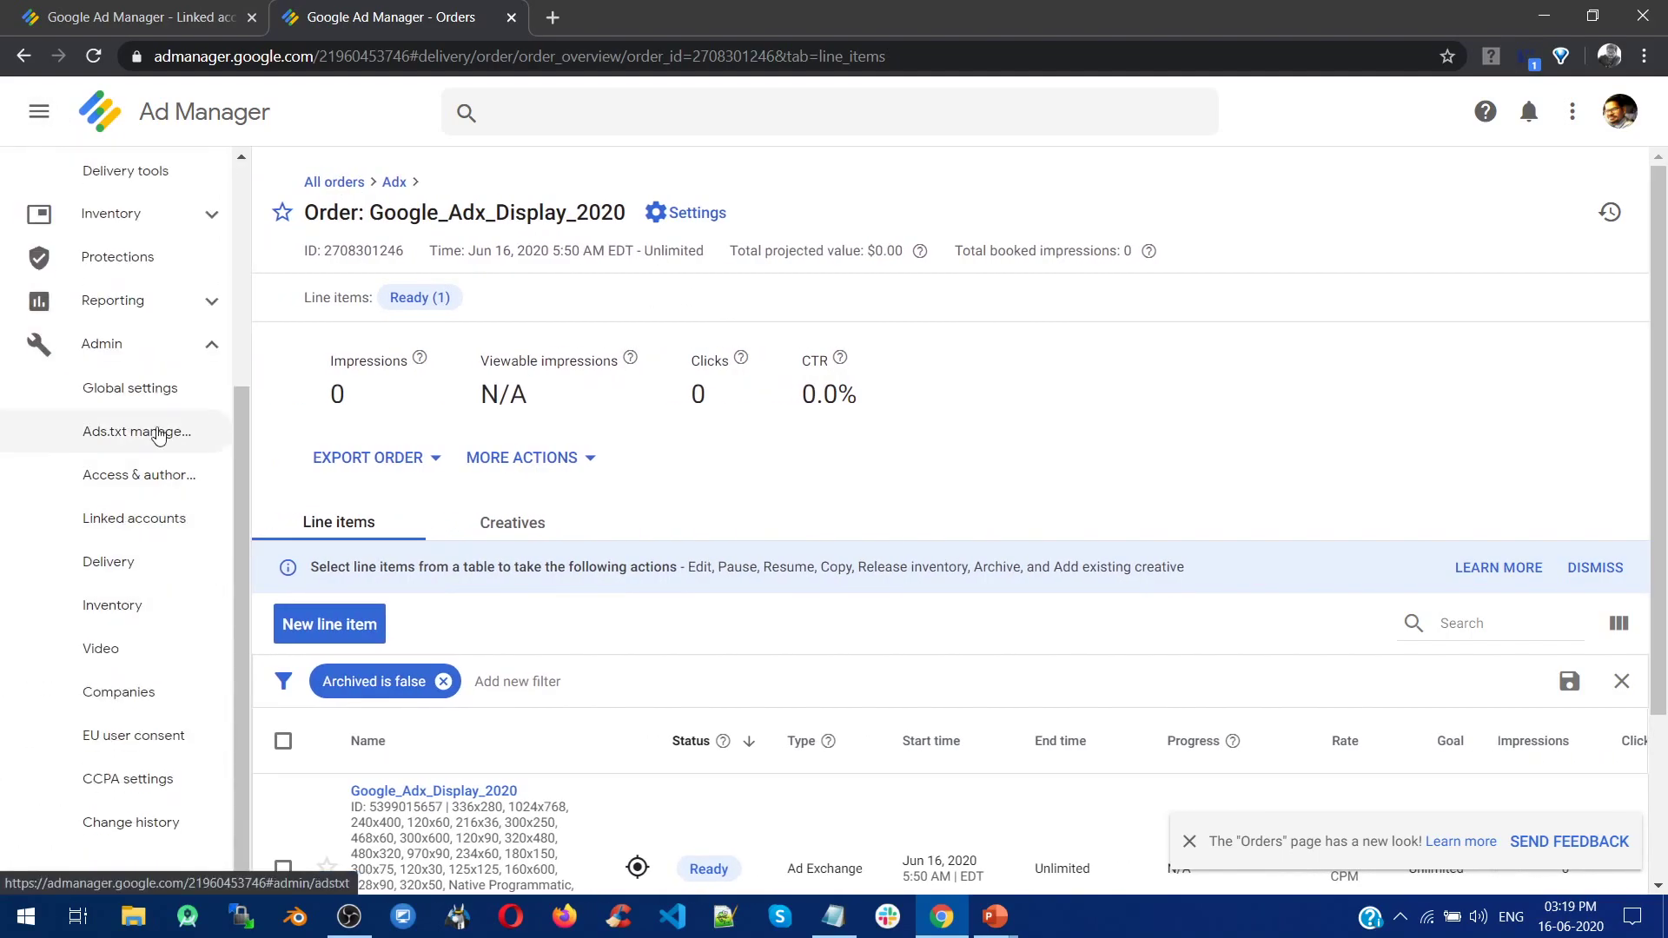
pyautogui.click(165, 521)
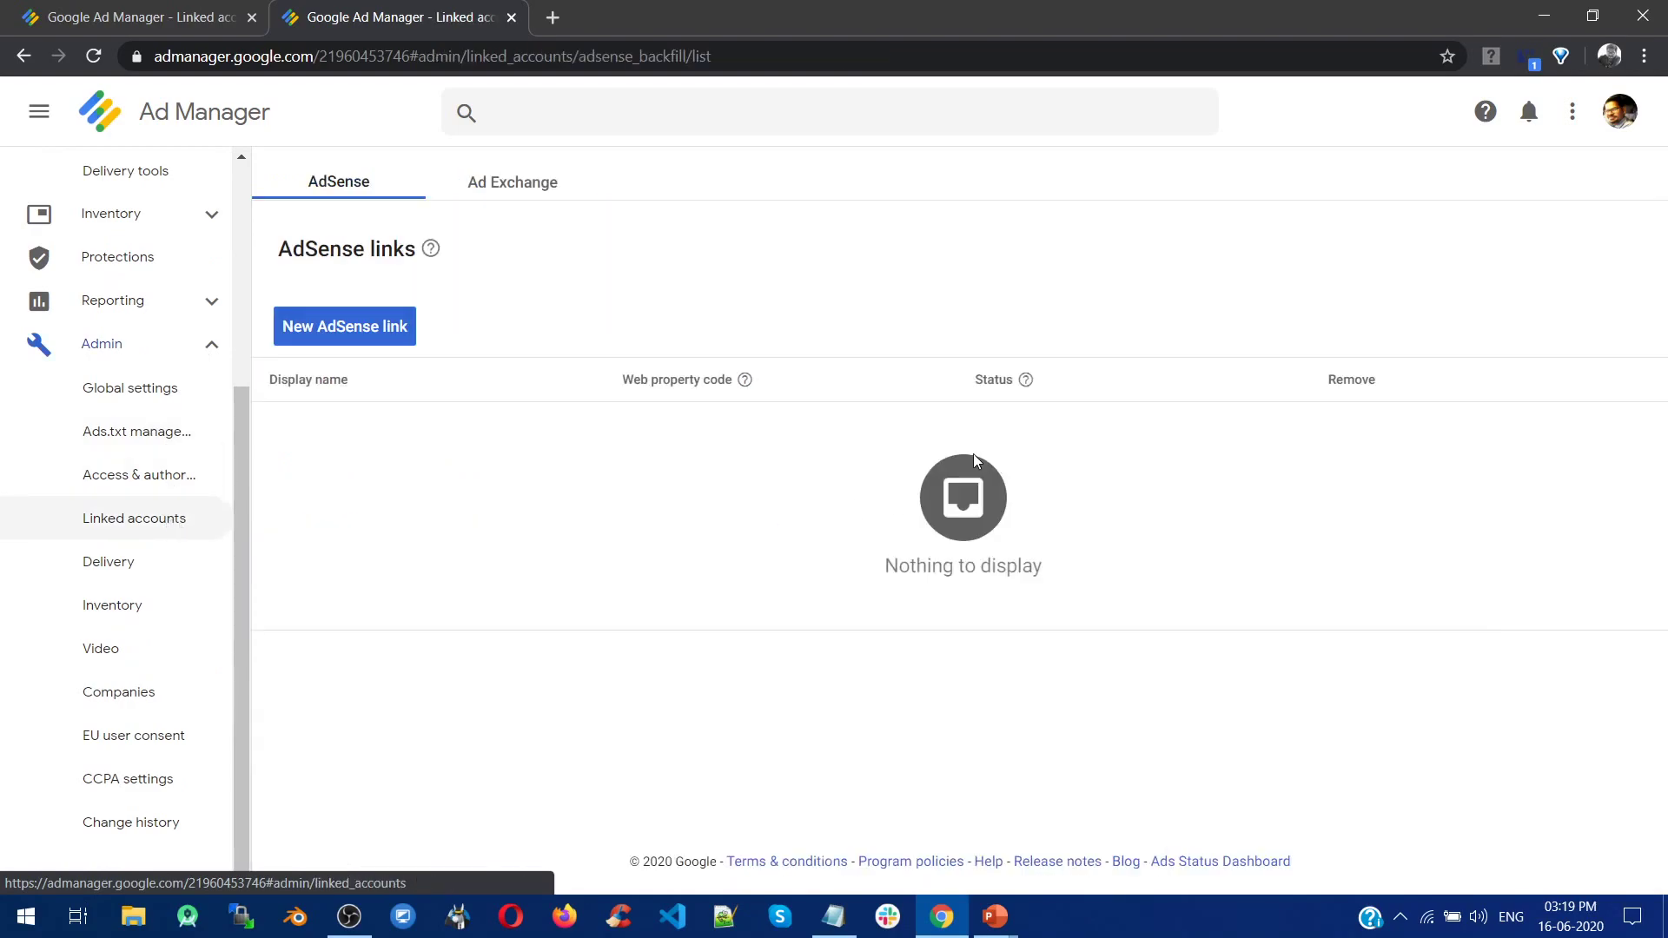
pyautogui.click(355, 336)
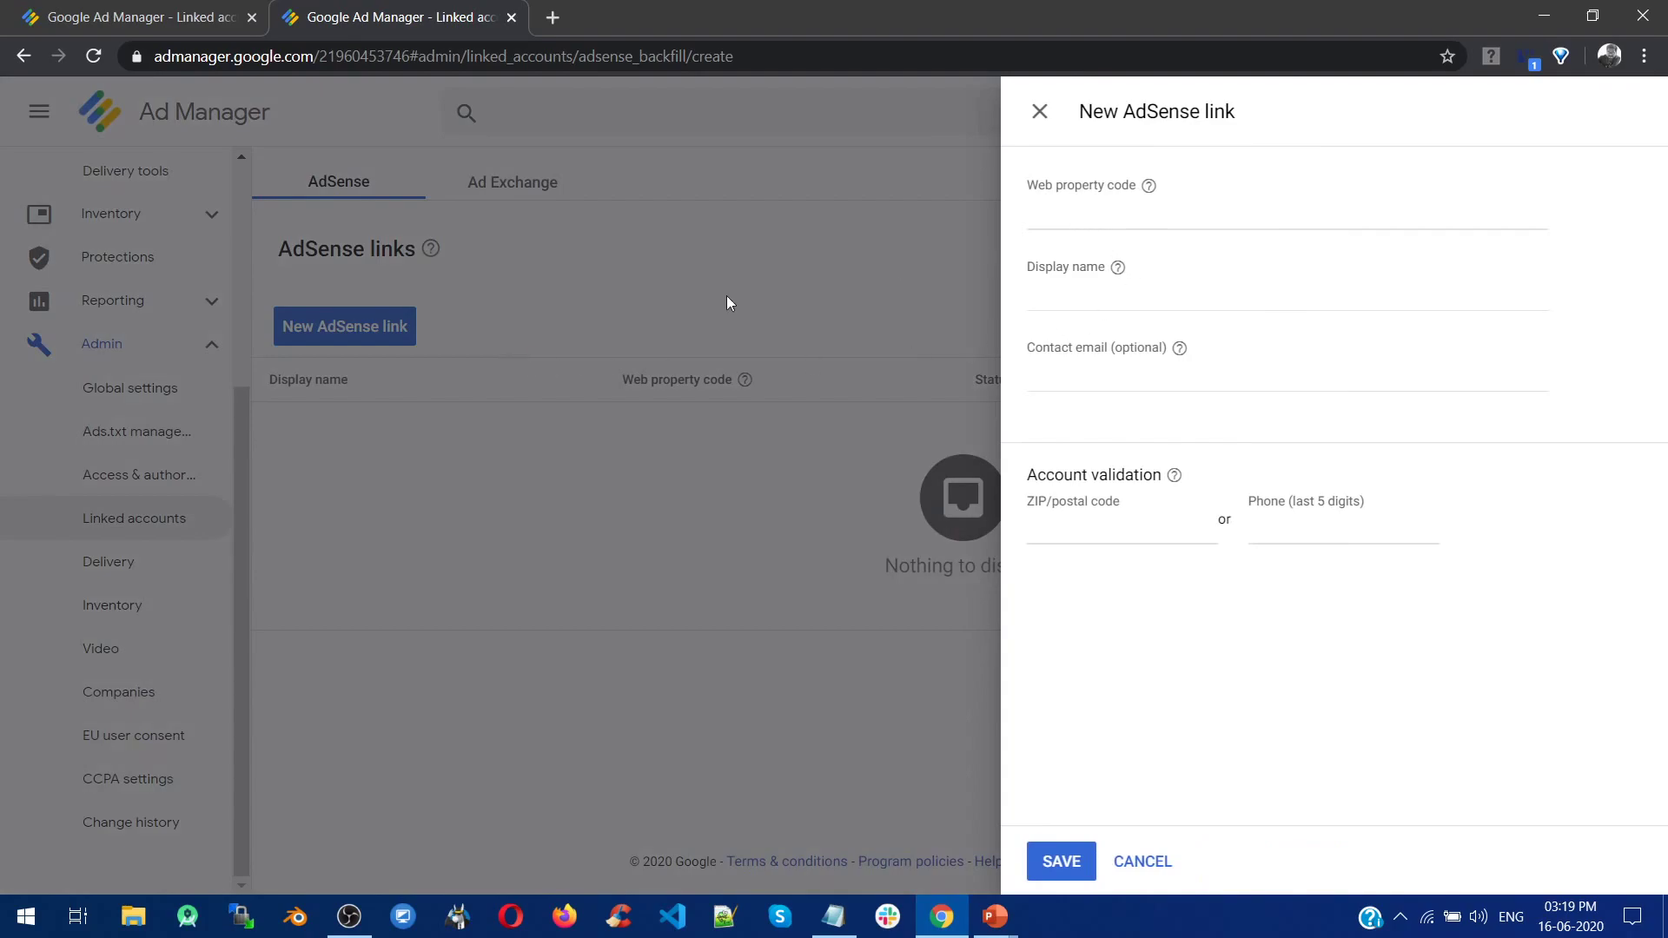
pyautogui.click(1053, 217)
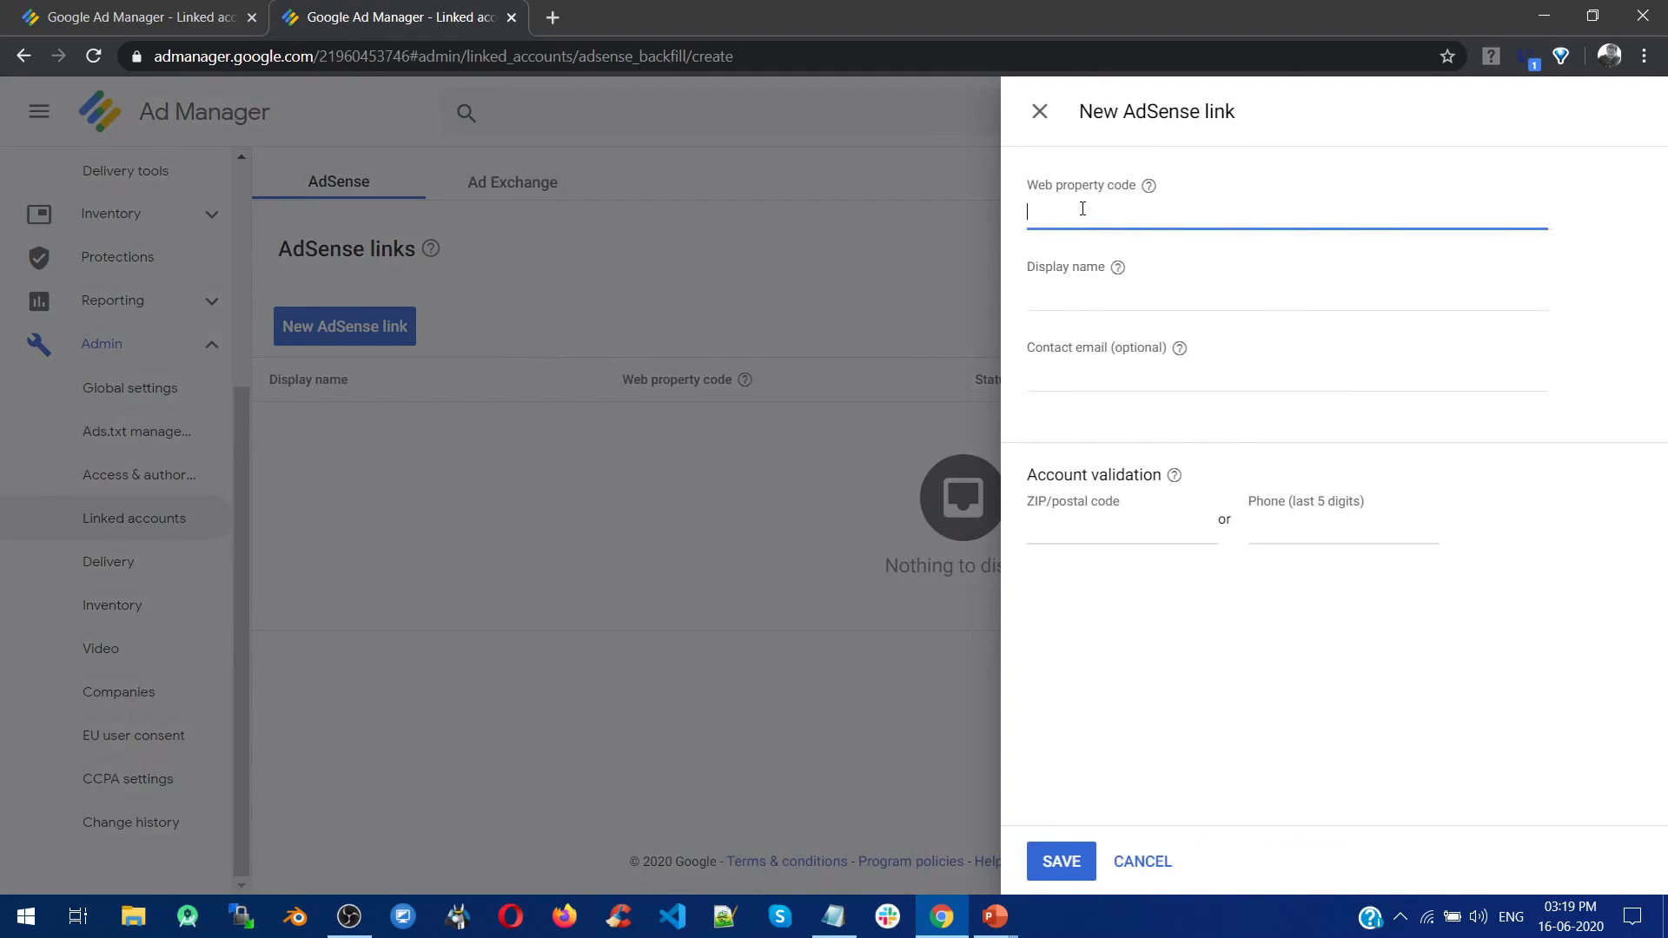
pyautogui.doubleClick(1114, 190)
pyautogui.click(1092, 216)
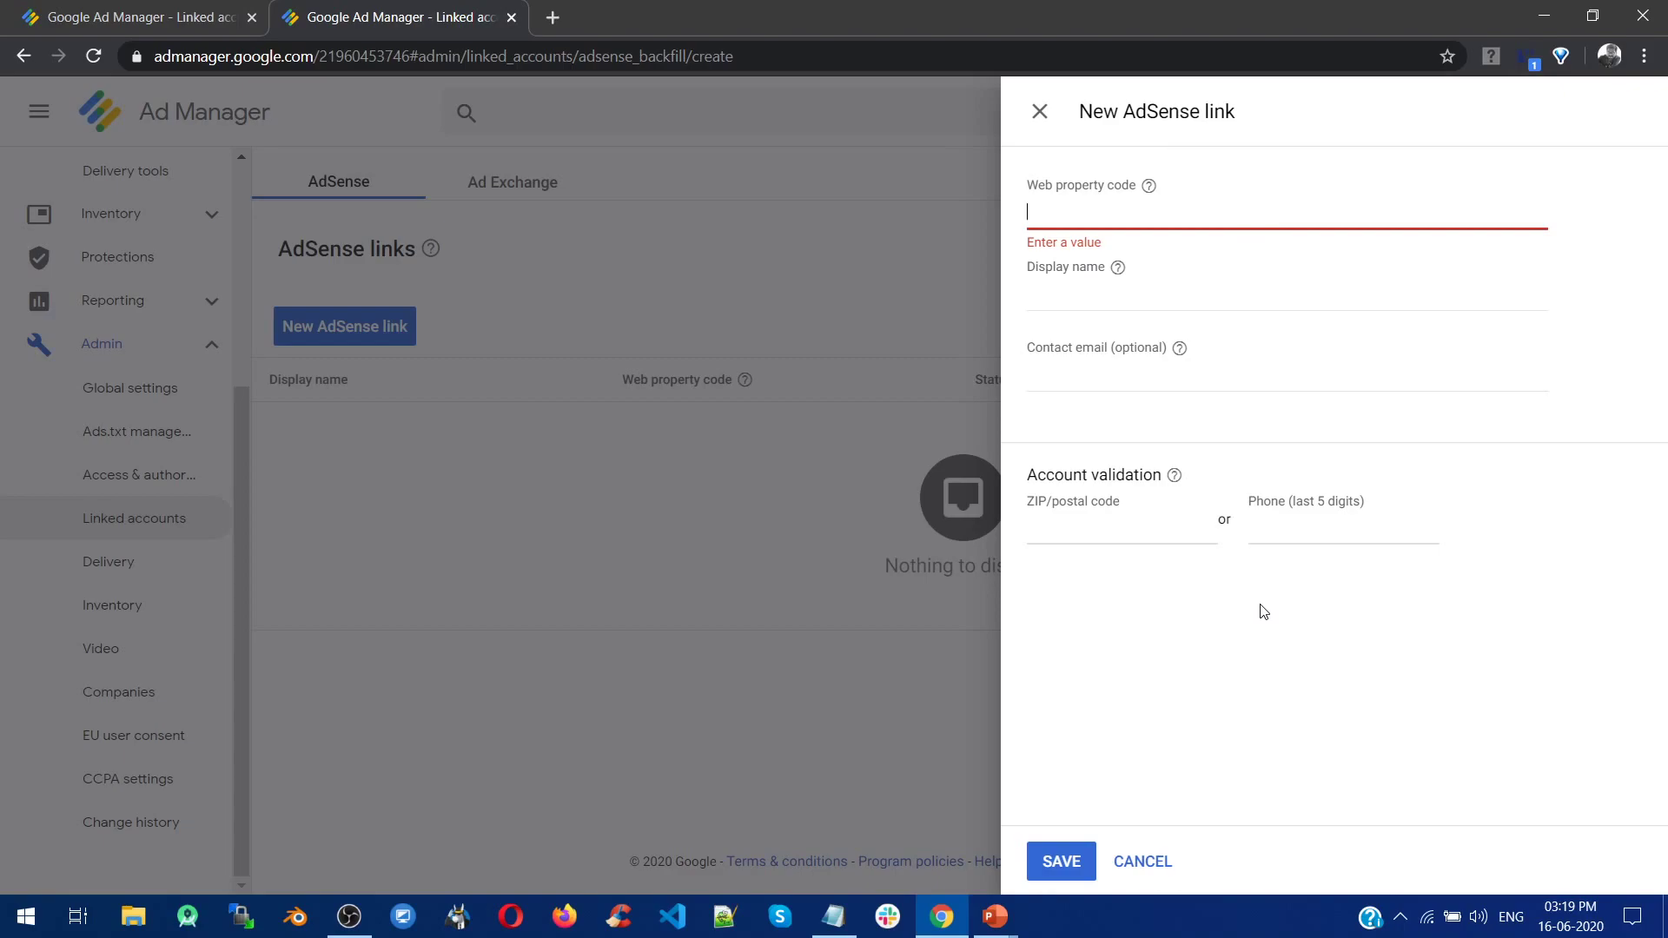
pyautogui.click(1040, 113)
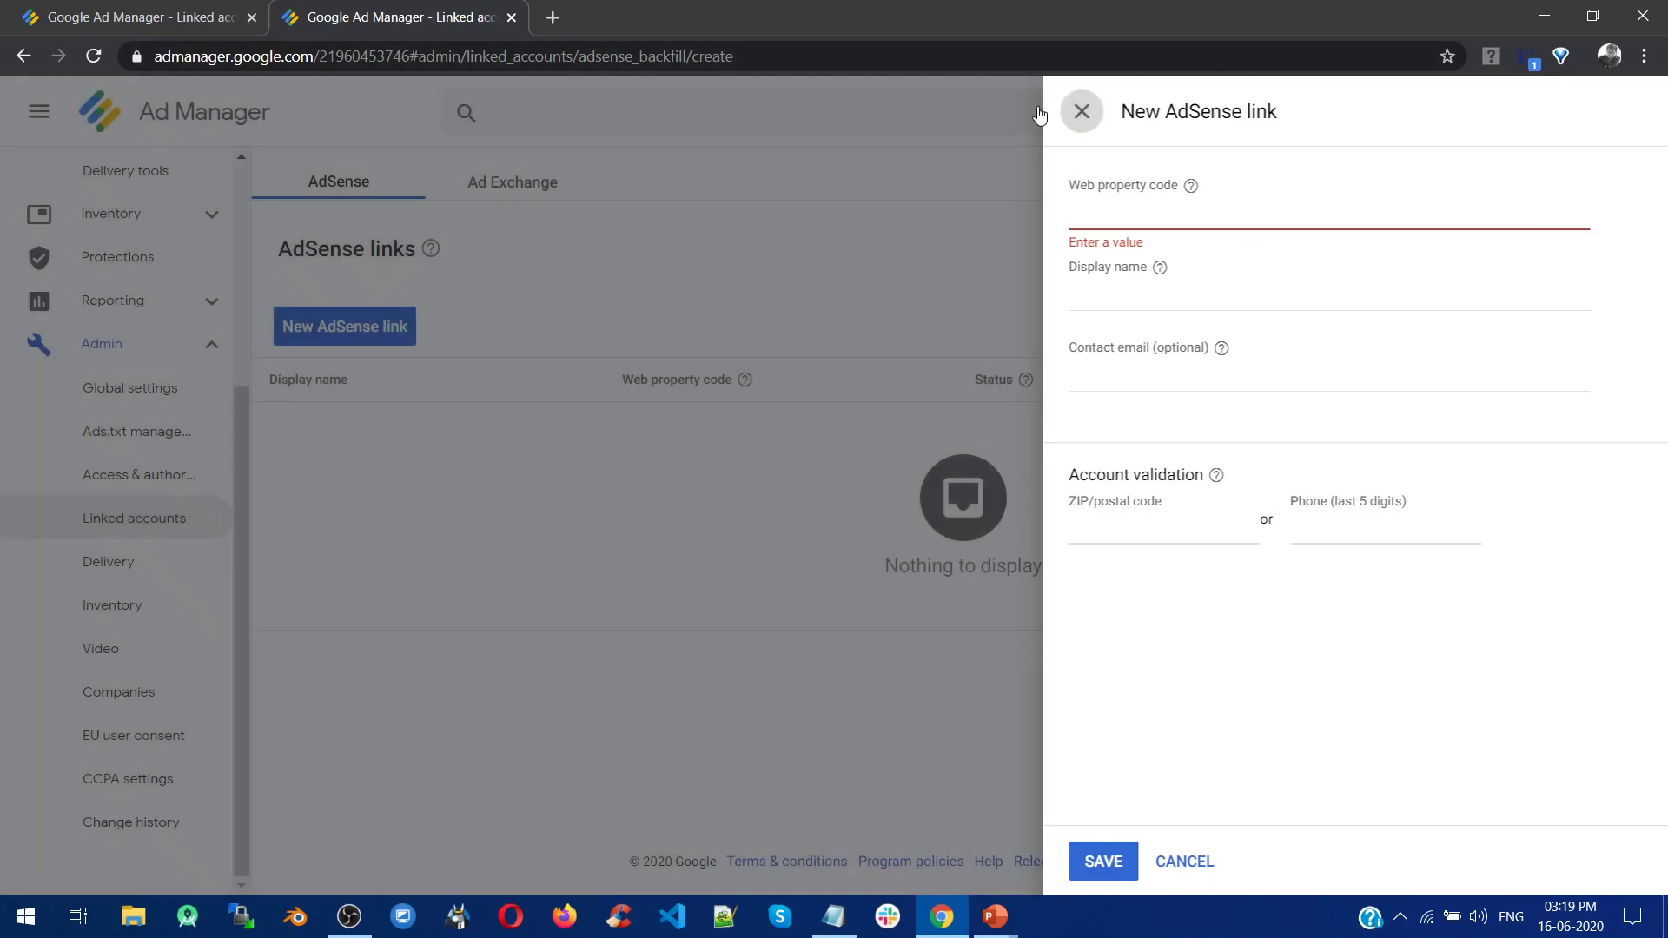
pyautogui.click(519, 184)
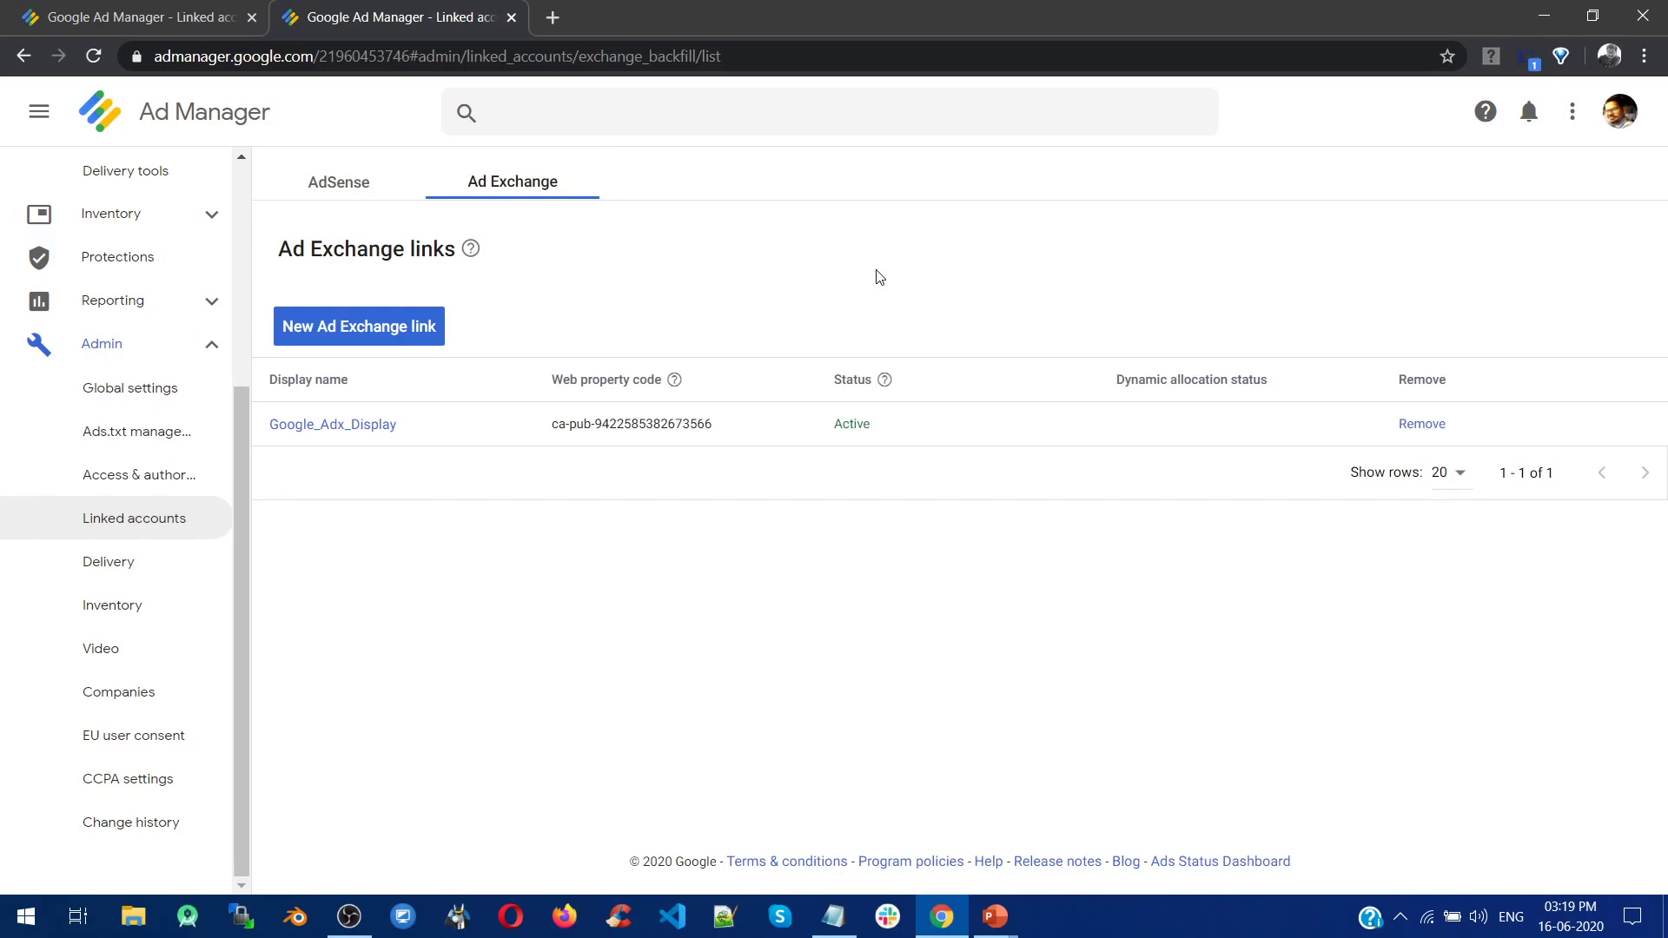
# Switch to the PowerPoint slide show and advance to the closing Thanks slide.
pyautogui.click(999, 908)
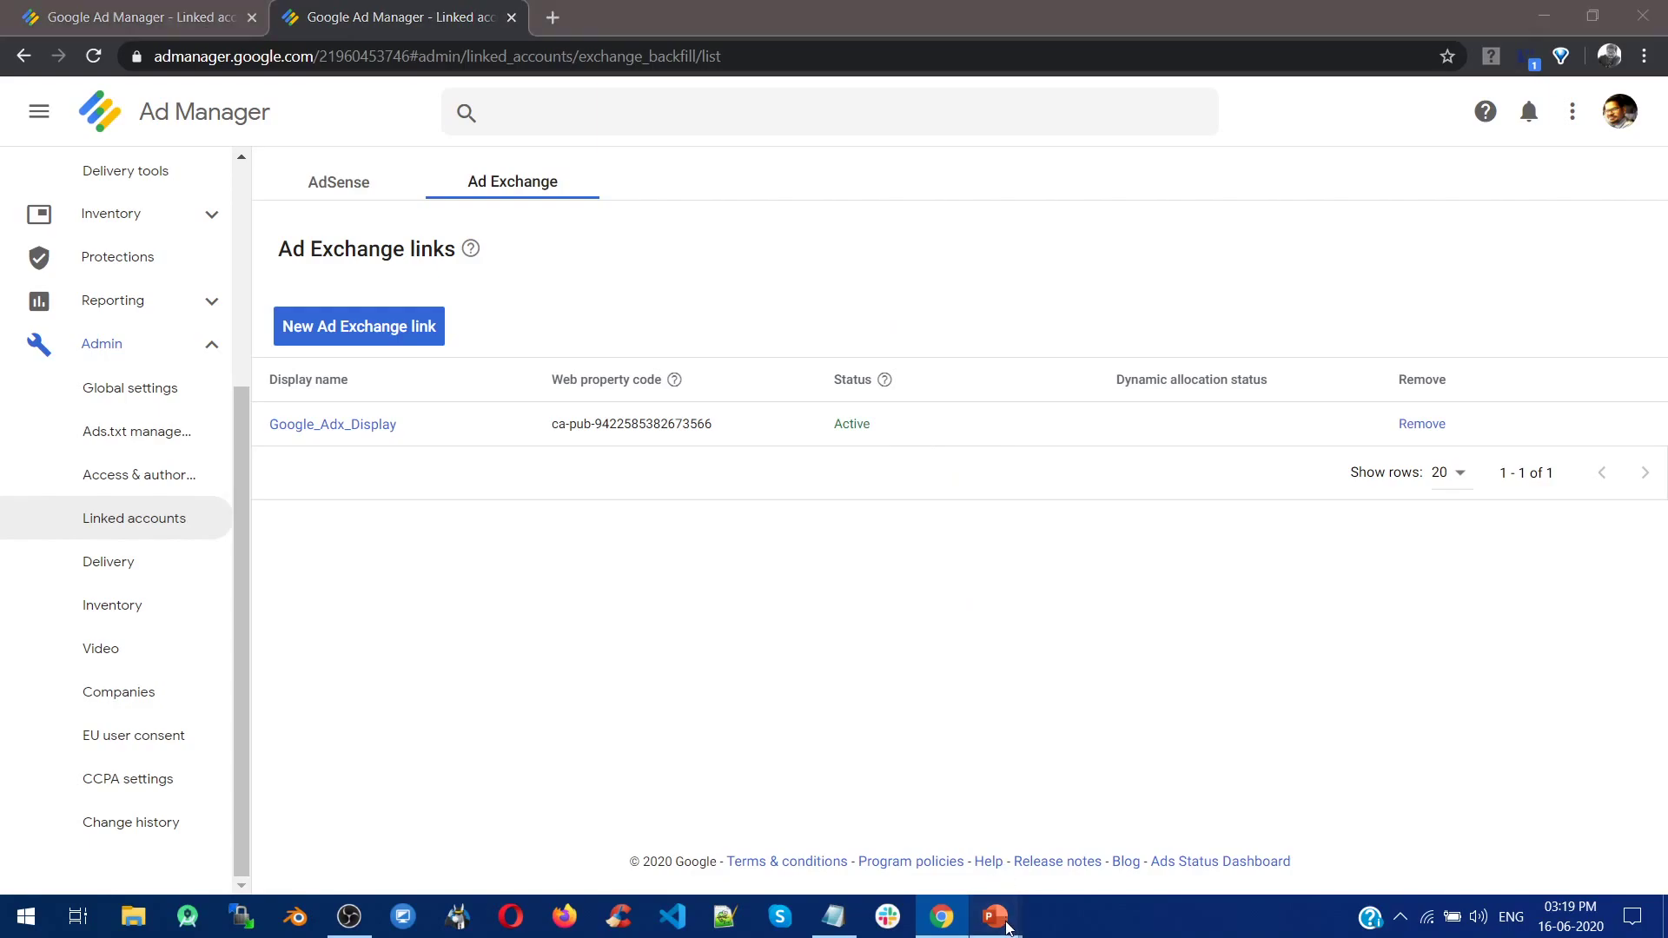
pyautogui.click(1123, 806)
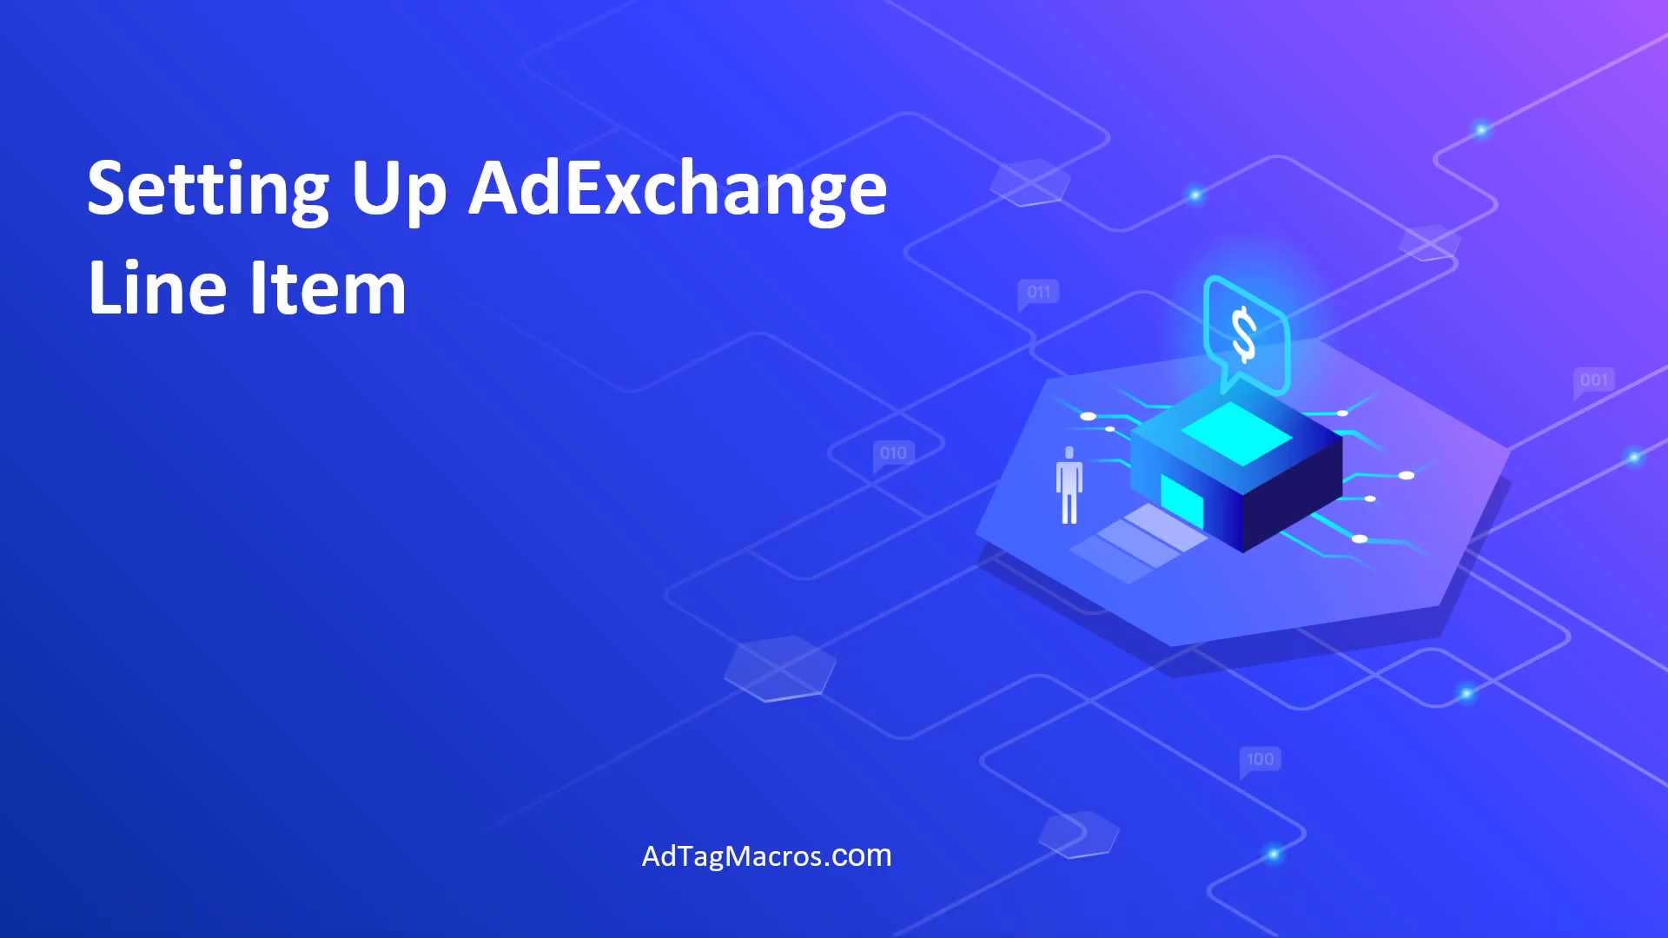
pyautogui.click(566, 438)
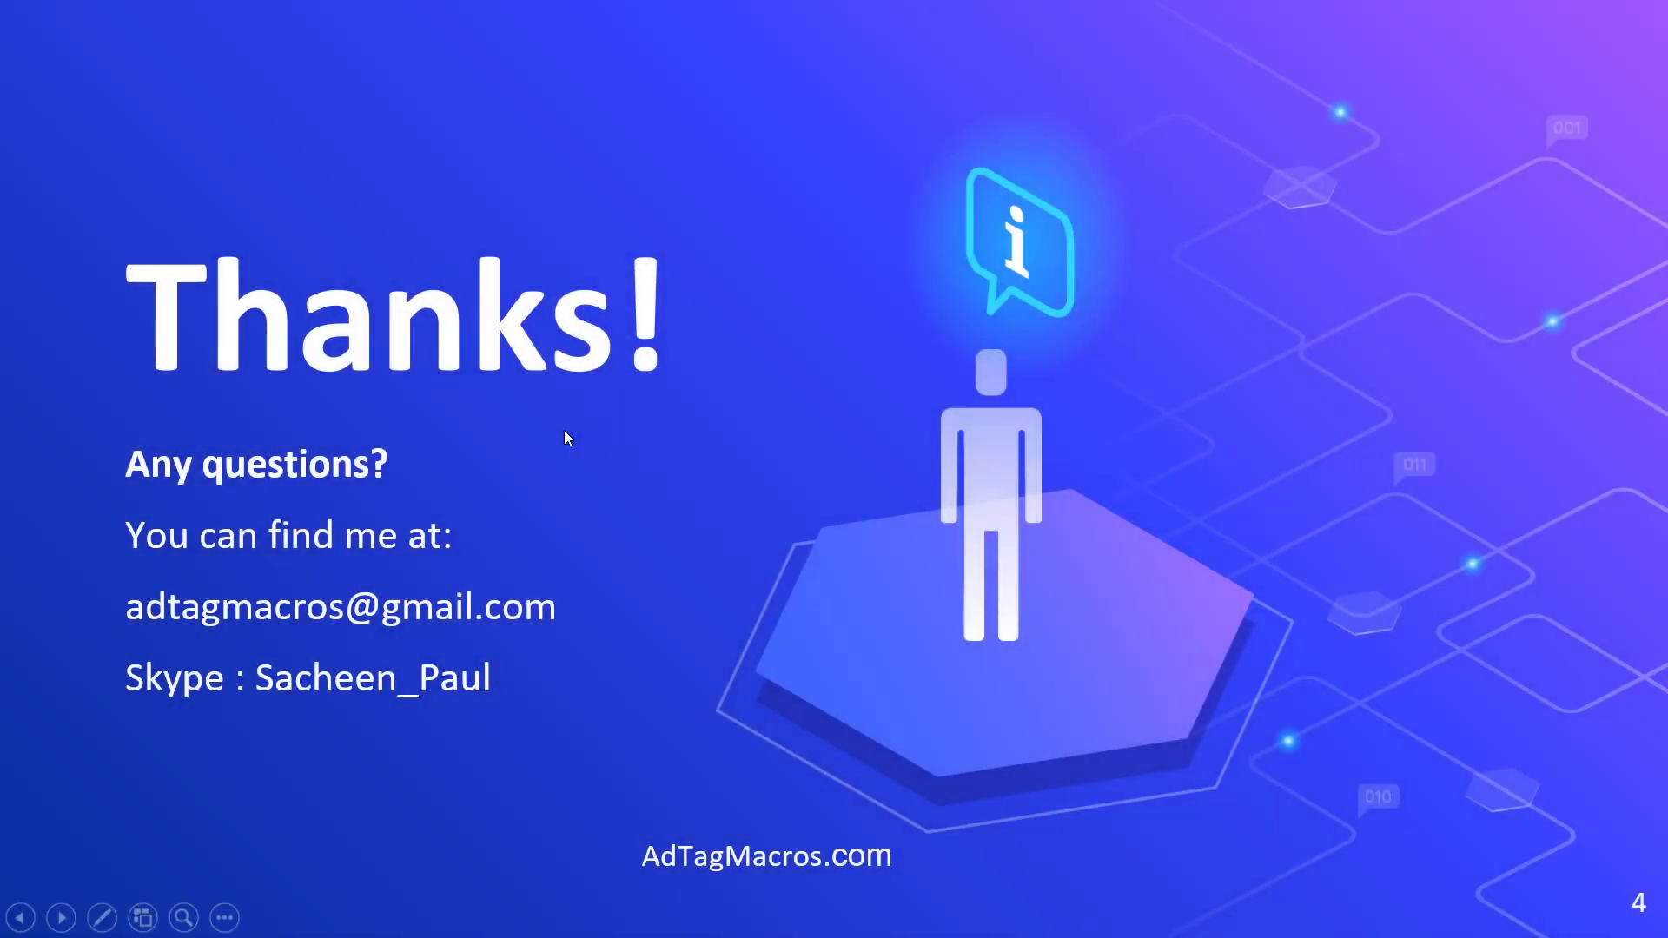